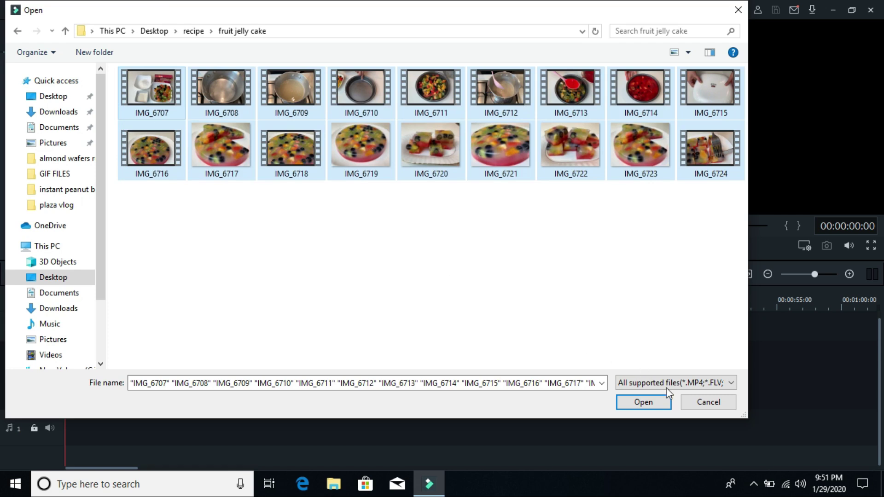
Step: Import the media files IMG_6707 to IMG_6724 from the fruit jelly cake folder and sort them by name
{"action": "left_click", "coordinate": [649, 405]}
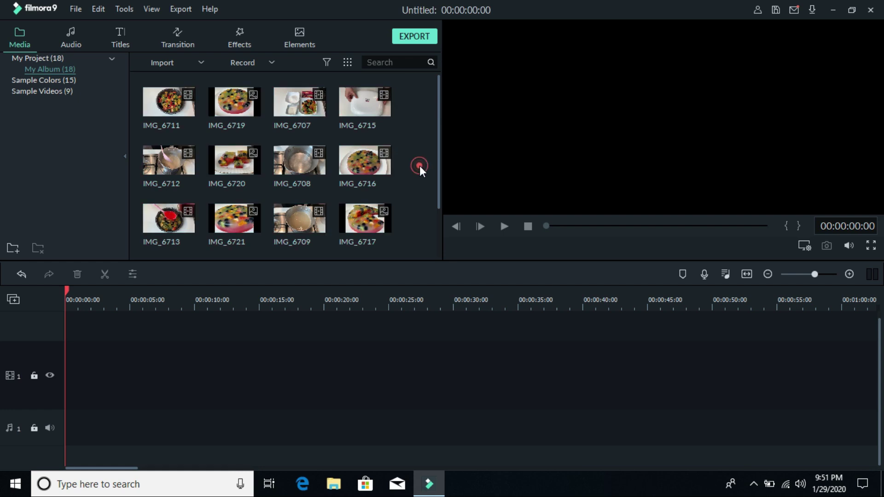
{"action": "mouse_move", "coordinate": [182, 132]}
{"action": "right_click", "coordinate": [407, 169]}
{"action": "mouse_move", "coordinate": [427, 208]}
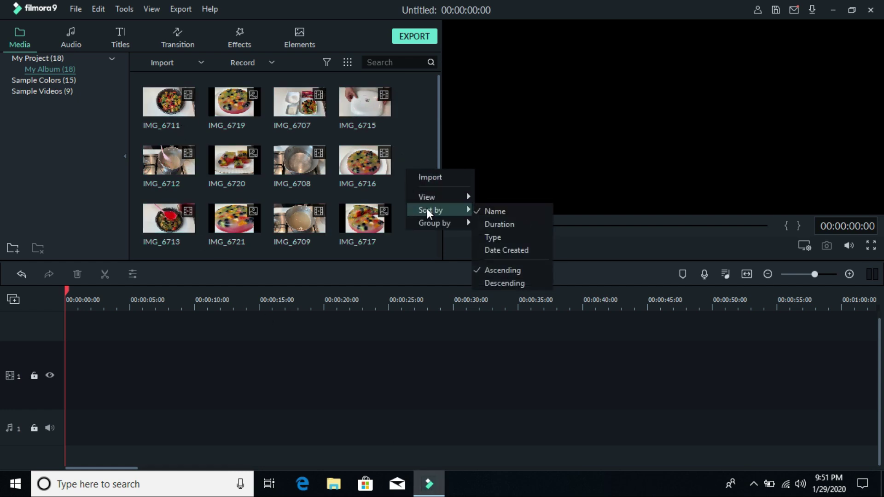
{"action": "left_click", "coordinate": [485, 223]}
{"action": "right_click", "coordinate": [404, 194]}
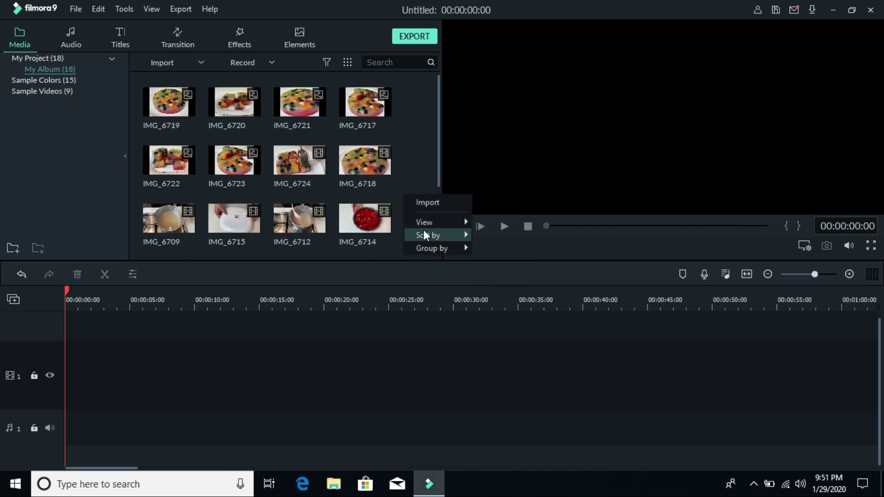
{"action": "left_click", "coordinate": [488, 234]}
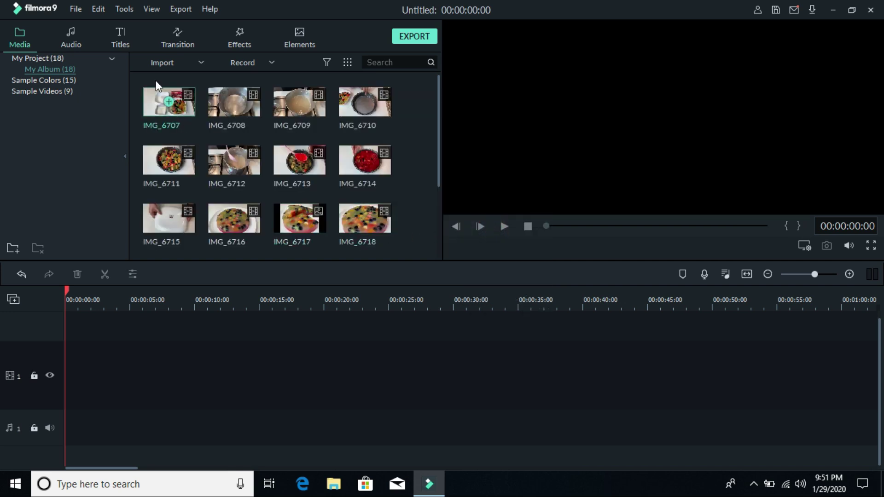
Step: Preview the photos IMG_6721 and IMG_6717, and scrub through the video IMG_6716
{"action": "scroll", "coordinate": [415, 154], "scroll_direction": "down", "scroll_amount": 3}
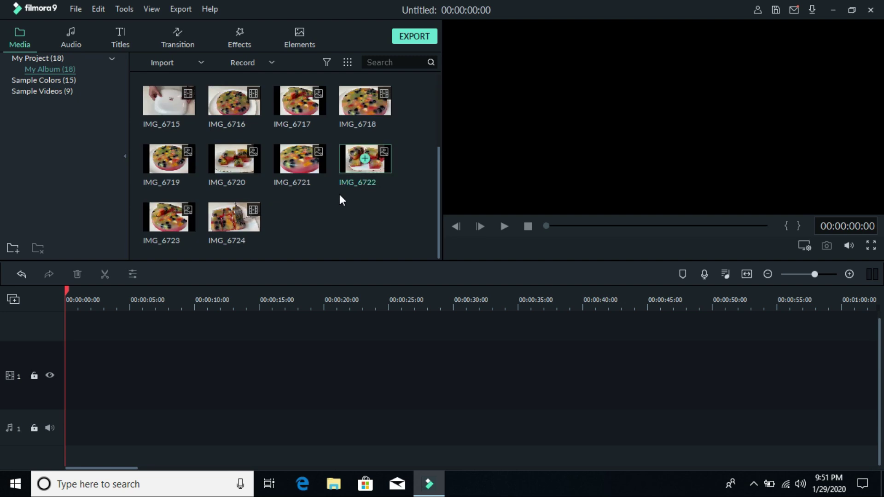
{"action": "double_click", "coordinate": [316, 171]}
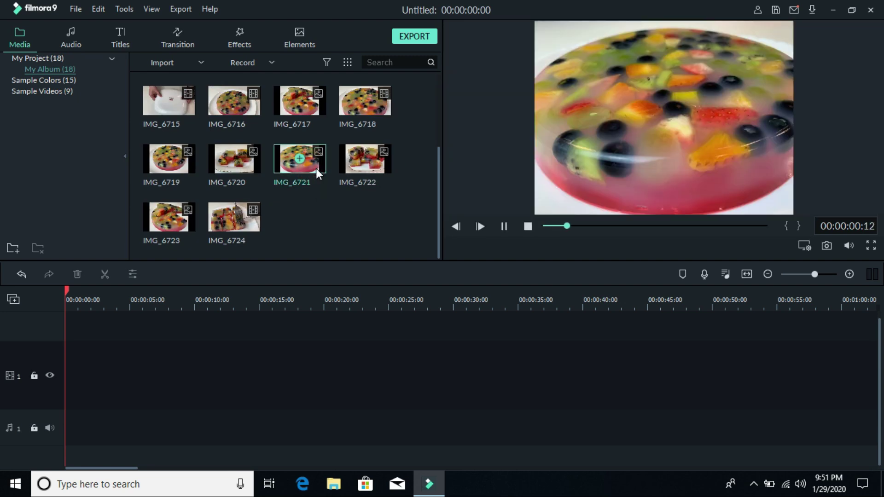
{"action": "double_click", "coordinate": [316, 113]}
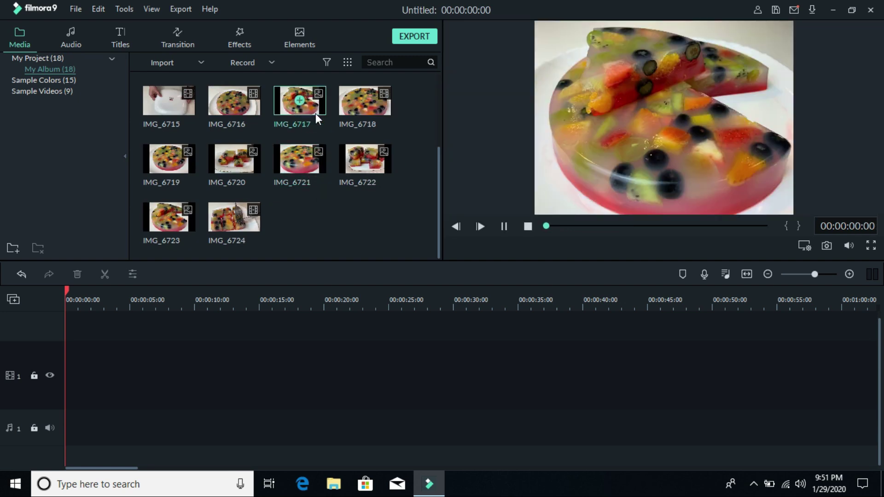
{"action": "scroll", "coordinate": [357, 226], "scroll_direction": "up", "scroll_amount": 3}
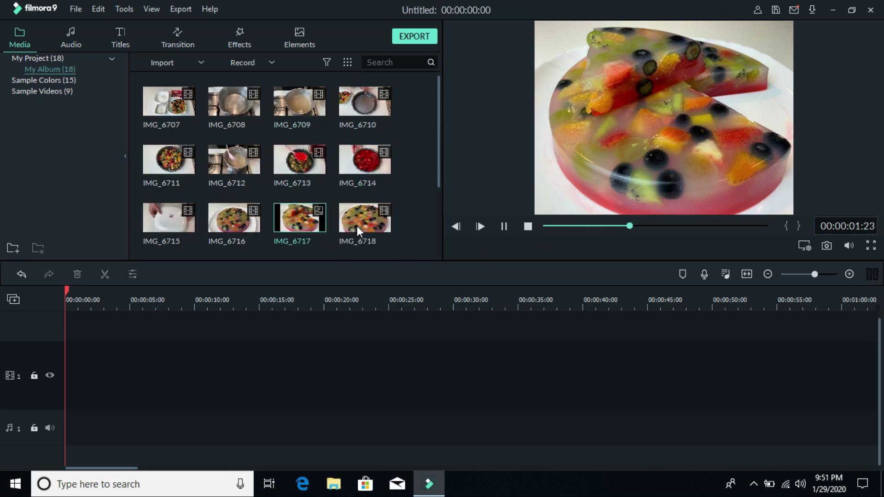
{"action": "left_click", "coordinate": [251, 227]}
{"action": "left_click_drag", "start_coordinate": [577, 227], "coordinate": [598, 228]}
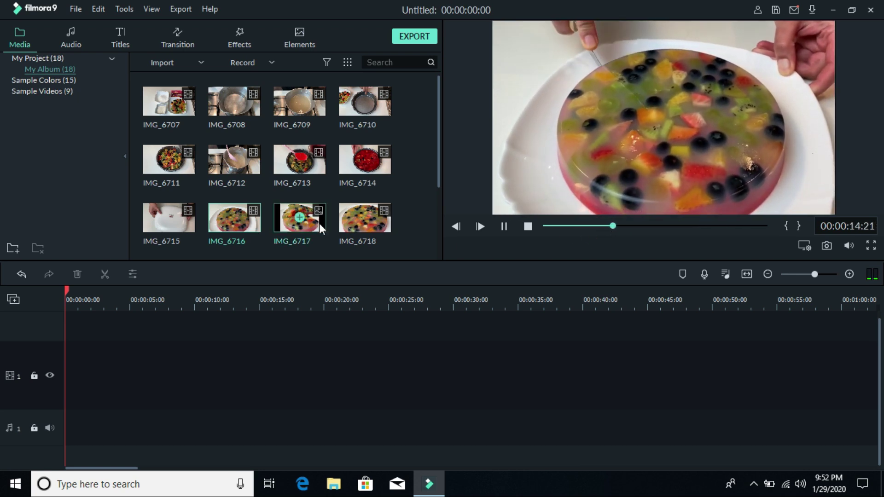
Step: Place the IMG_6718 clip on video track 1 near the start of the timeline
{"action": "left_click", "coordinate": [384, 225]}
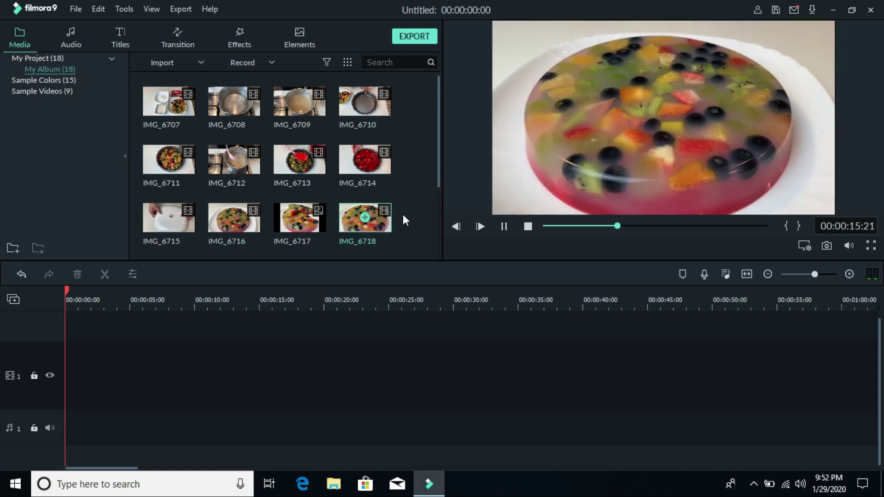
{"action": "left_click_drag", "start_coordinate": [441, 146], "coordinate": [441, 166]}
{"action": "left_click_drag", "start_coordinate": [385, 195], "coordinate": [105, 388]}
{"action": "left_click", "coordinate": [465, 245]}
{"action": "left_click", "coordinate": [211, 388]}
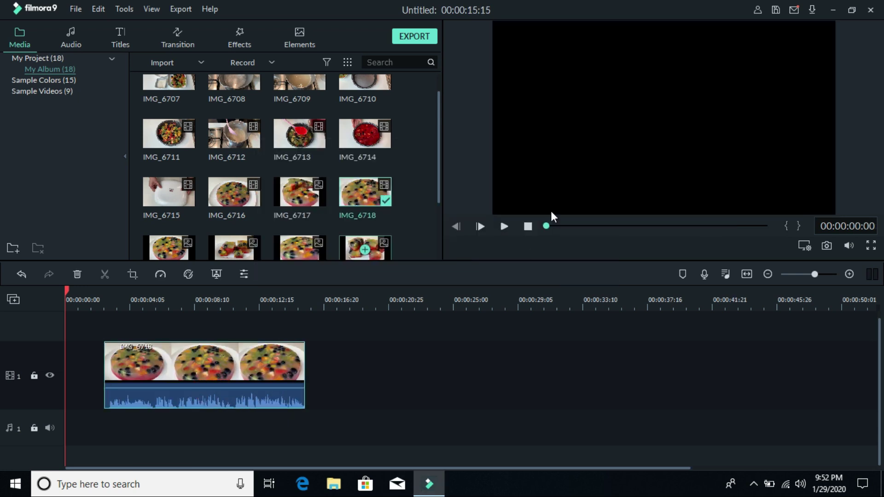
Step: Detach the audio from the IMG_6718 clip and move its video part along the track to about 18 seconds
{"action": "right_click", "coordinate": [199, 355]}
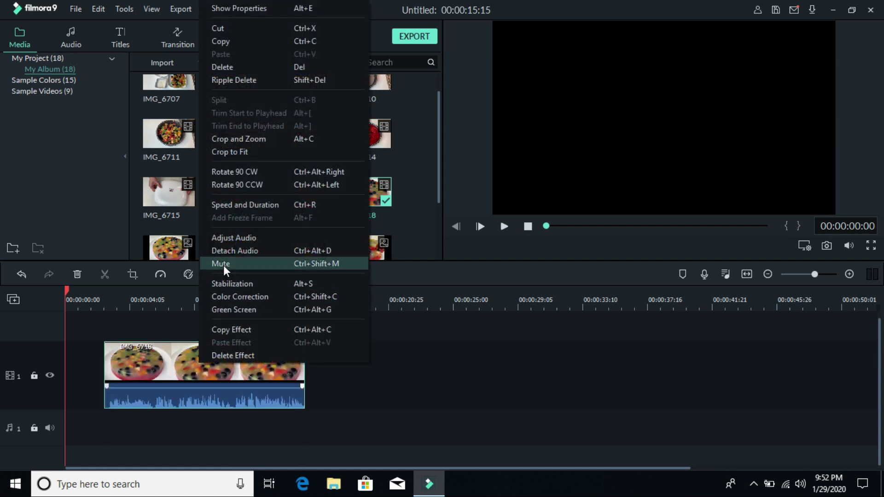
{"action": "left_click", "coordinate": [223, 250]}
{"action": "left_click_drag", "start_coordinate": [187, 355], "coordinate": [438, 356]}
{"action": "left_click", "coordinate": [176, 429]}
{"action": "left_click", "coordinate": [187, 418]}
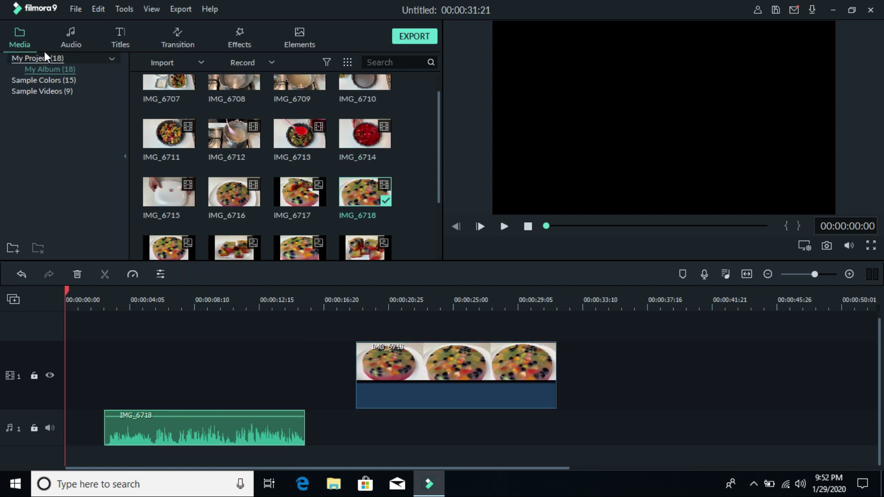
Step: Add the Winds_of_Spring song from My Music to audio track 2 at the start of the timeline
{"action": "left_click", "coordinate": [75, 36]}
{"action": "left_click", "coordinate": [64, 135]}
{"action": "scroll", "coordinate": [313, 152], "scroll_direction": "down", "scroll_amount": 15}
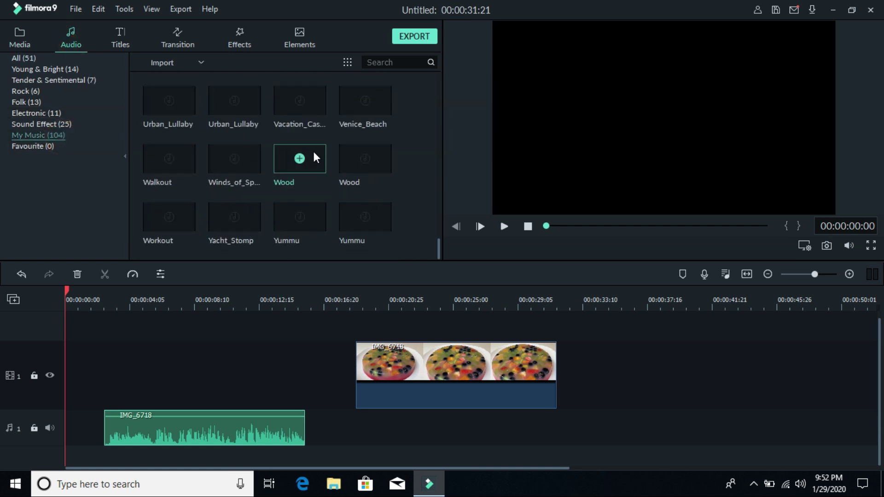
{"action": "left_click", "coordinate": [248, 164]}
{"action": "left_click_drag", "start_coordinate": [249, 161], "coordinate": [40, 462]}
{"action": "left_click", "coordinate": [20, 39]}
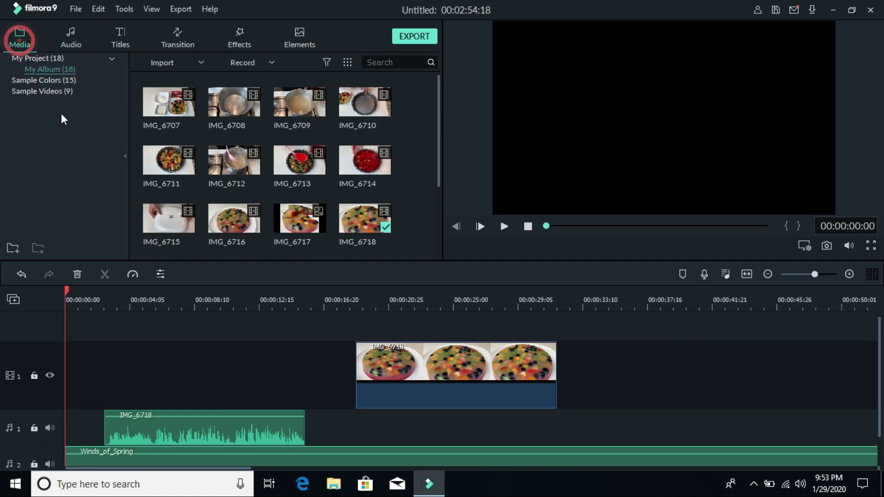
Step: Split the Winds_of_Spring music at 00:00:03:10 and delete the part after the cut
{"action": "left_click_drag", "start_coordinate": [70, 292], "coordinate": [117, 303]}
{"action": "left_click", "coordinate": [39, 426]}
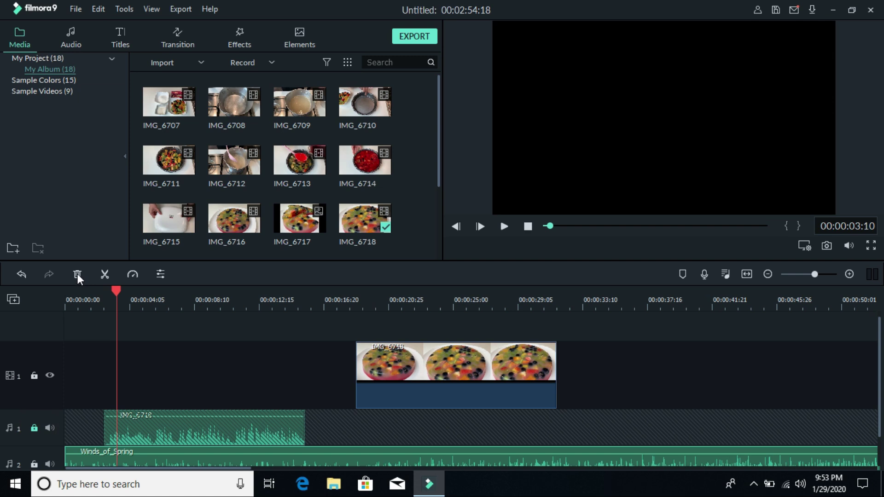
{"action": "left_click", "coordinate": [106, 274]}
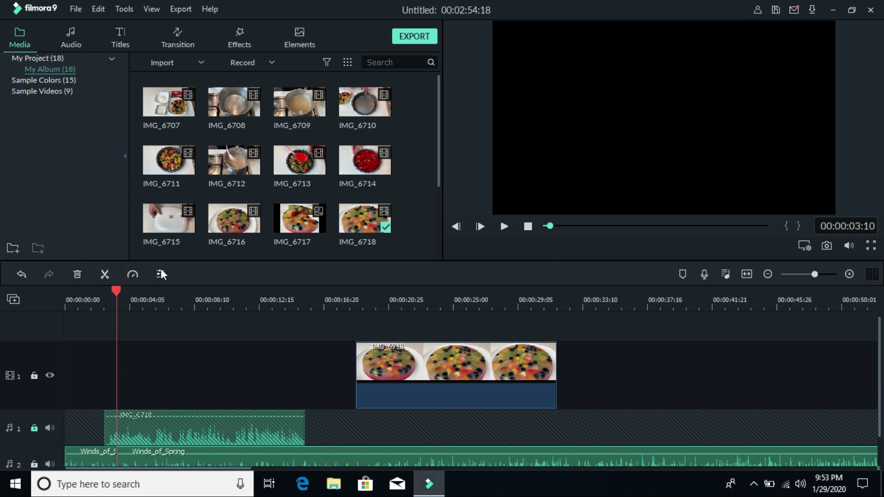
{"action": "left_click", "coordinate": [33, 428]}
{"action": "scroll", "coordinate": [272, 379], "scroll_direction": "down", "scroll_amount": 2}
{"action": "mouse_move", "coordinate": [234, 420]}
{"action": "left_mouse_down"}
{"action": "mouse_move", "coordinate": [433, 420]}
{"action": "mouse_move", "coordinate": [424, 424]}
{"action": "left_mouse_up"}
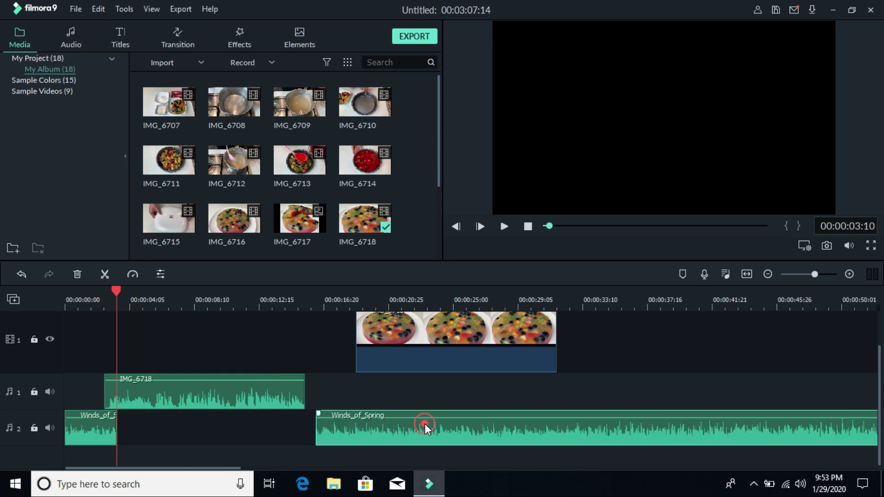
{"action": "key", "text": "Delete"}
Step: Move the detached IMG_6718 audio to start where the music ends, and add a long fade-out to the Winds_of_Spring piece
{"action": "left_click_drag", "start_coordinate": [125, 405], "coordinate": [137, 407]}
{"action": "left_click_drag", "start_coordinate": [116, 290], "coordinate": [84, 288]}
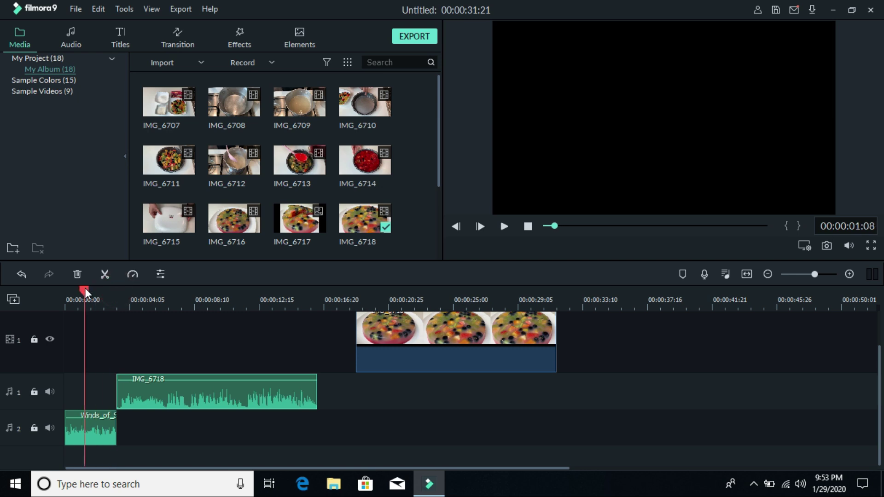
{"action": "left_click_drag", "start_coordinate": [162, 391], "coordinate": [164, 391]}
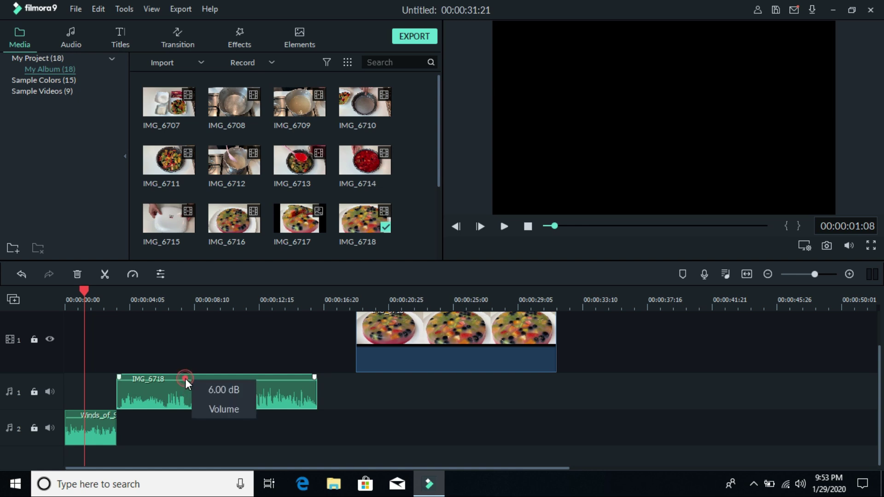
{"action": "left_click", "coordinate": [187, 368]}
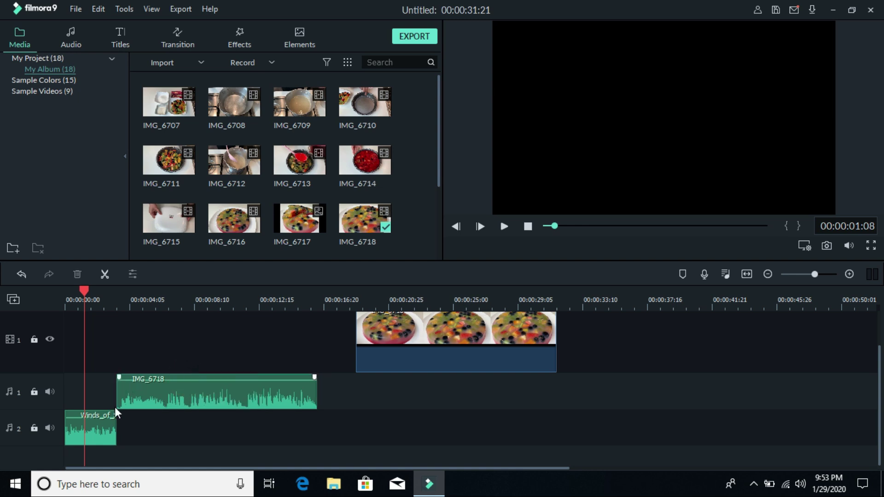
{"action": "left_click_drag", "start_coordinate": [111, 415], "coordinate": [74, 413]}
Step: Preview IMG_6716, place it on video track 1 after IMG_6718, and line up the IMG_6718 video with its detached audio
{"action": "scroll", "coordinate": [266, 249], "scroll_direction": "down", "scroll_amount": 3}
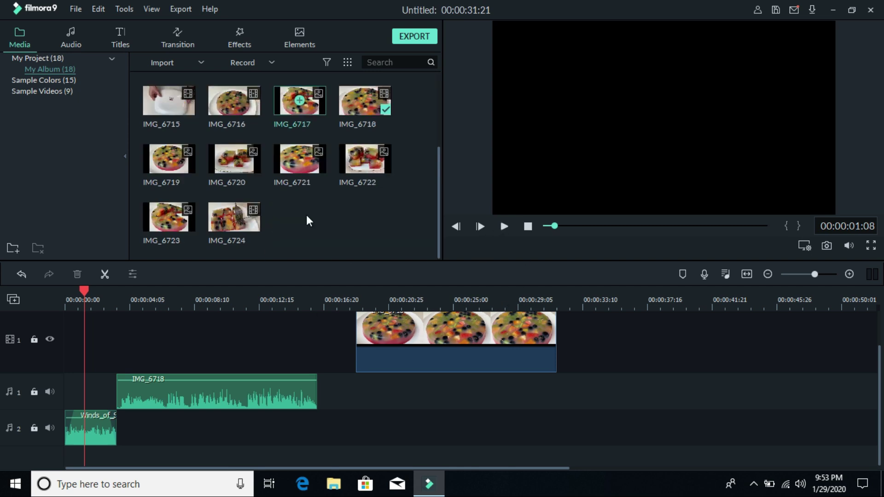
{"action": "double_click", "coordinate": [250, 107]}
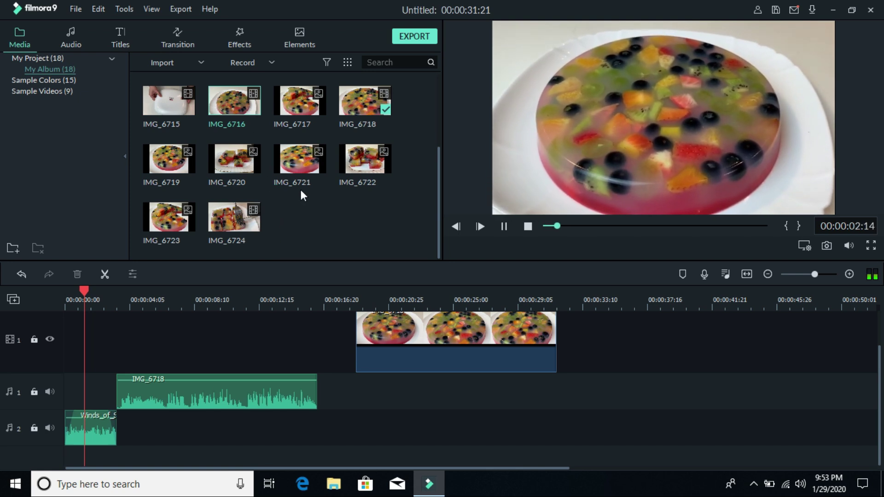
{"action": "left_click", "coordinate": [613, 226]}
{"action": "left_click", "coordinate": [645, 226]}
{"action": "left_click_drag", "start_coordinate": [256, 107], "coordinate": [618, 378]}
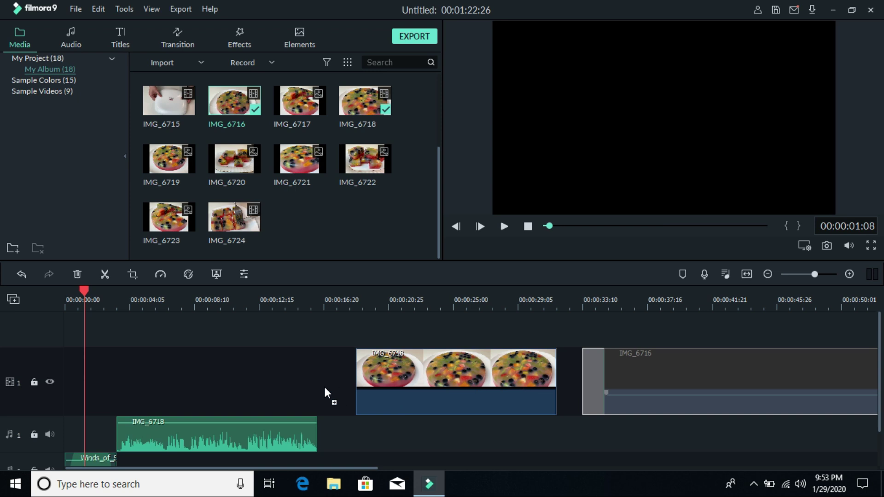
{"action": "left_click_drag", "start_coordinate": [315, 392], "coordinate": [273, 394]}
Step: Move the IMG_6716 clip to about 00:00:20:10, then detach its audio and delete it
{"action": "left_click_drag", "start_coordinate": [620, 374], "coordinate": [456, 385]}
{"action": "right_click", "coordinate": [456, 384]}
{"action": "left_click", "coordinate": [484, 273]}
{"action": "left_click", "coordinate": [495, 430]}
{"action": "key", "text": "Delete"}
Step: Play and scrub through the IMG_6716 clip on the timeline and split it at 00:00:43:22
{"action": "left_click", "coordinate": [500, 366]}
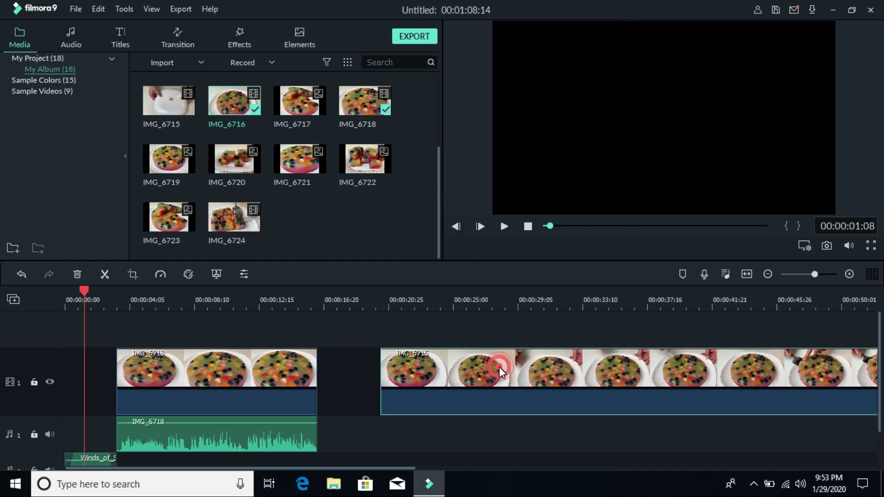
{"action": "double_click", "coordinate": [500, 367]}
{"action": "left_click", "coordinate": [408, 239]}
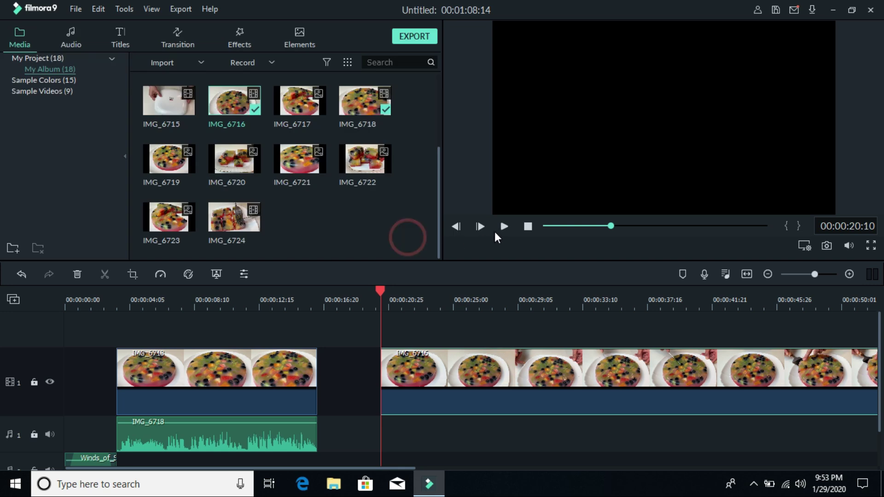
{"action": "left_click", "coordinate": [500, 230]}
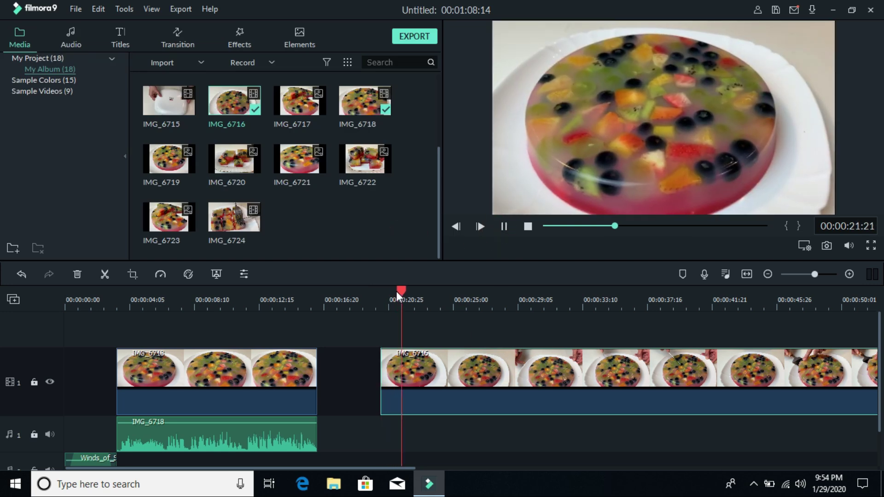
{"action": "scroll", "coordinate": [470, 292], "scroll_direction": "up", "scroll_amount": 3}
{"action": "left_click_drag", "start_coordinate": [818, 272], "coordinate": [811, 275]}
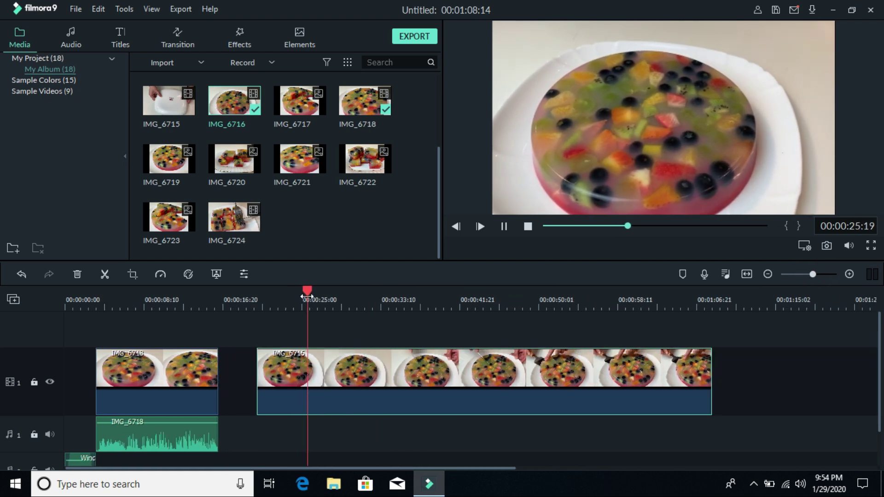
{"action": "left_click_drag", "start_coordinate": [323, 291], "coordinate": [471, 306]}
{"action": "key", "text": "space"}
{"action": "left_click", "coordinate": [104, 275]}
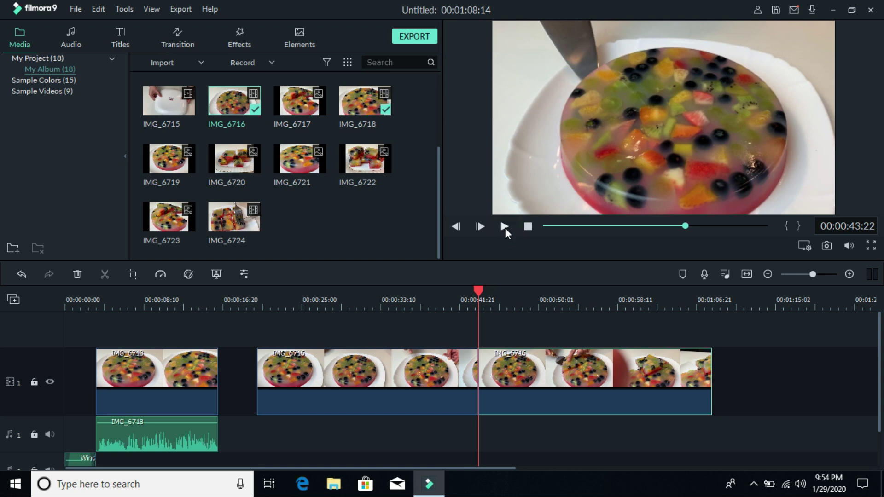
Step: Split the IMG_6716 clip again at 00:00:51:18 and delete both of its pieces before this cut
{"action": "left_click", "coordinate": [505, 226]}
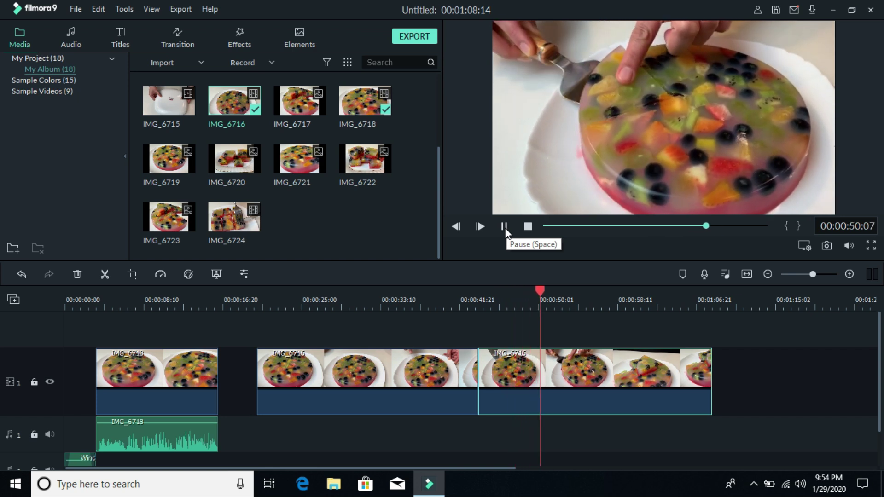
{"action": "left_click", "coordinate": [504, 227]}
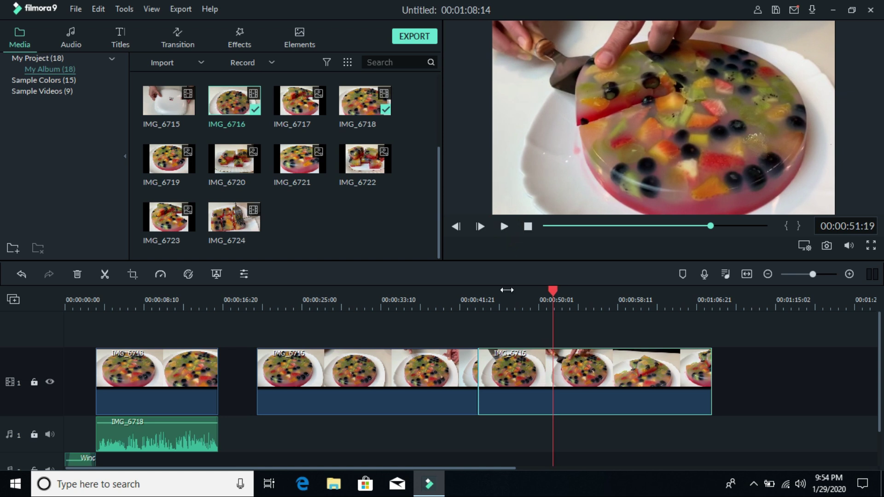
{"action": "left_click", "coordinate": [105, 275]}
{"action": "left_click", "coordinate": [523, 385]}
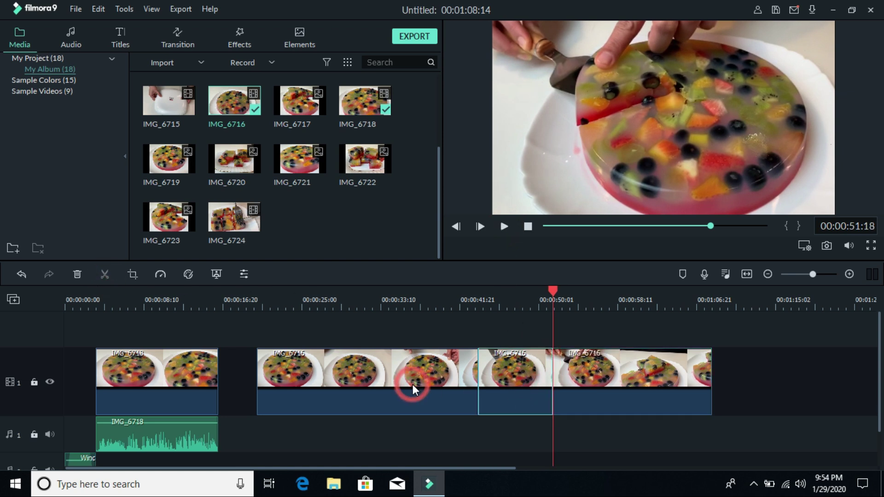
{"action": "key", "text": "Delete"}
Step: Play the remaining IMG_6716 clip, split it at about 00:00:58:14 and delete the piece after the cut
{"action": "left_click", "coordinate": [504, 227]}
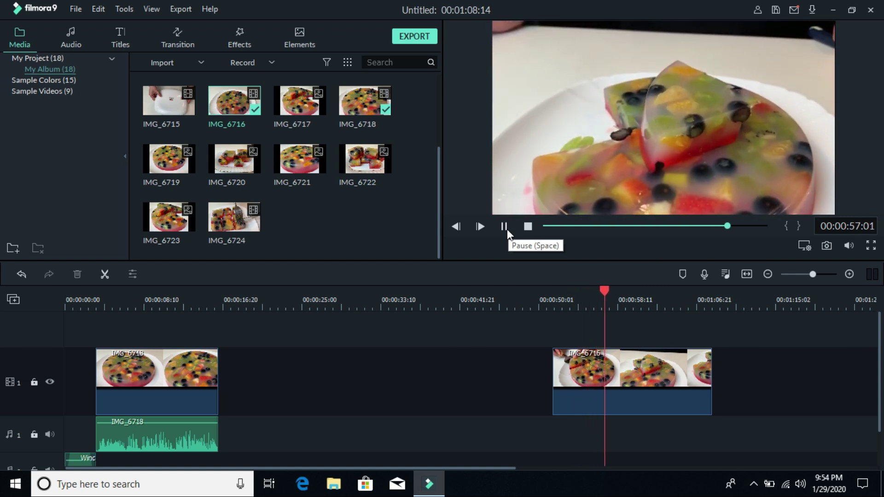
{"action": "left_click", "coordinate": [505, 227]}
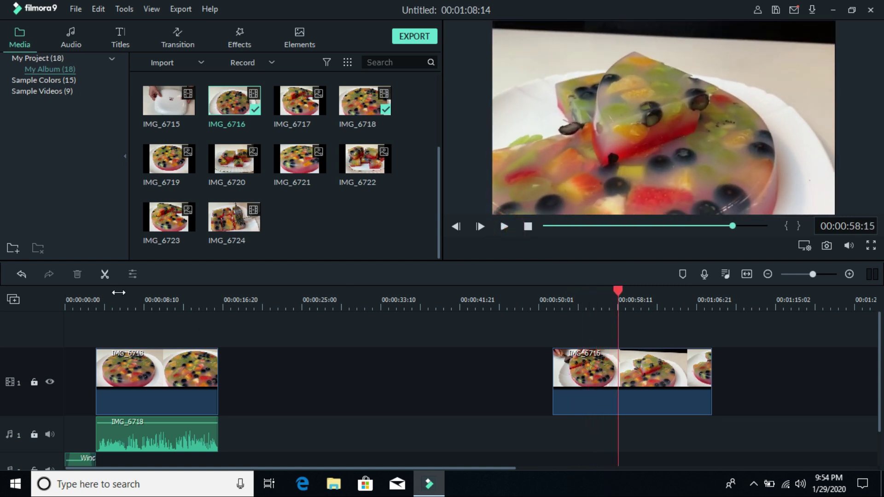
{"action": "left_click", "coordinate": [104, 275]}
{"action": "left_click", "coordinate": [645, 374]}
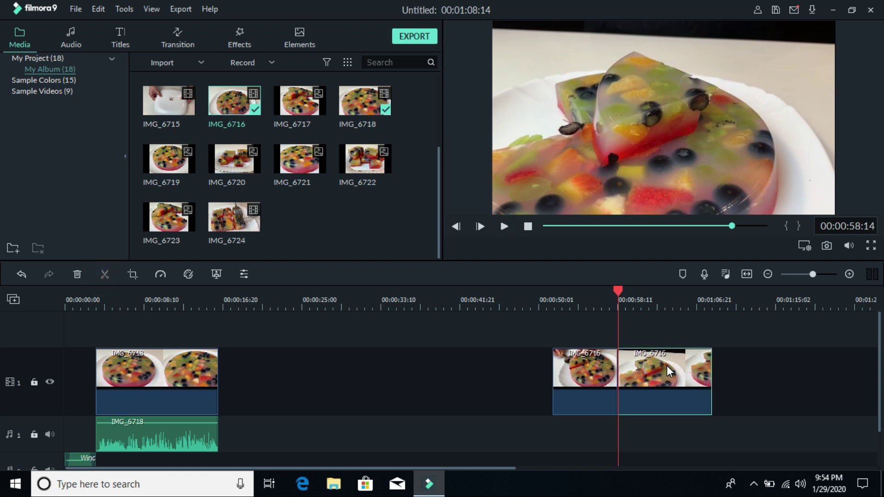
{"action": "key", "text": "Delete"}
Step: Move the IMG_6718 video clip to about 00:00:33:18 and the IMG_6716 clip to the very start of video track 1
{"action": "left_click_drag", "start_coordinate": [594, 389], "coordinate": [318, 398]}
{"action": "left_click_drag", "start_coordinate": [166, 399], "coordinate": [459, 400]}
{"action": "left_click_drag", "start_coordinate": [316, 404], "coordinate": [18, 397]}
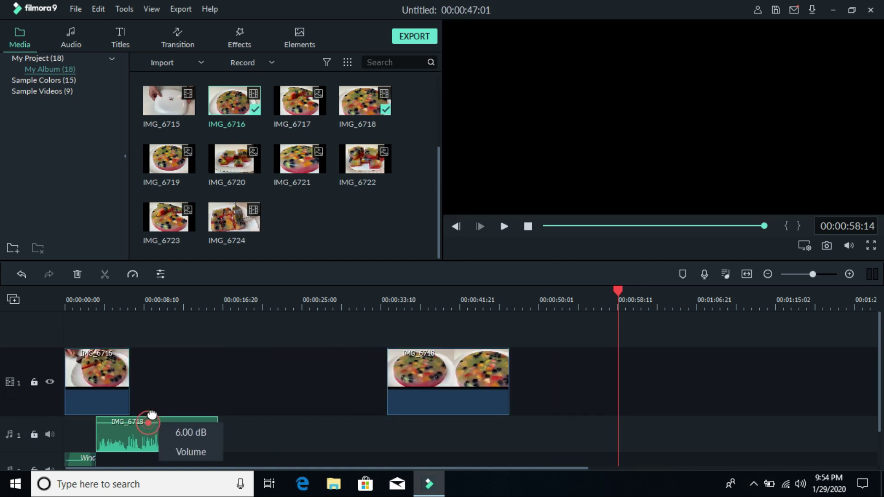
{"action": "left_click_drag", "start_coordinate": [449, 383], "coordinate": [444, 383]}
{"action": "double_click", "coordinate": [444, 383]}
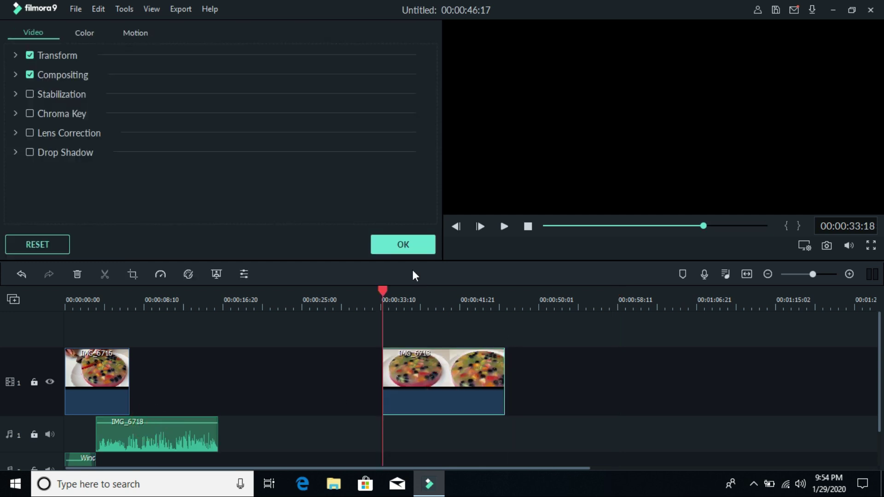
{"action": "left_click", "coordinate": [407, 245]}
Step: Play the IMG_6718 clip, split it at about 00:00:40:02 and move its first piece earlier, to about 00:00:24
{"action": "left_click", "coordinate": [504, 226]}
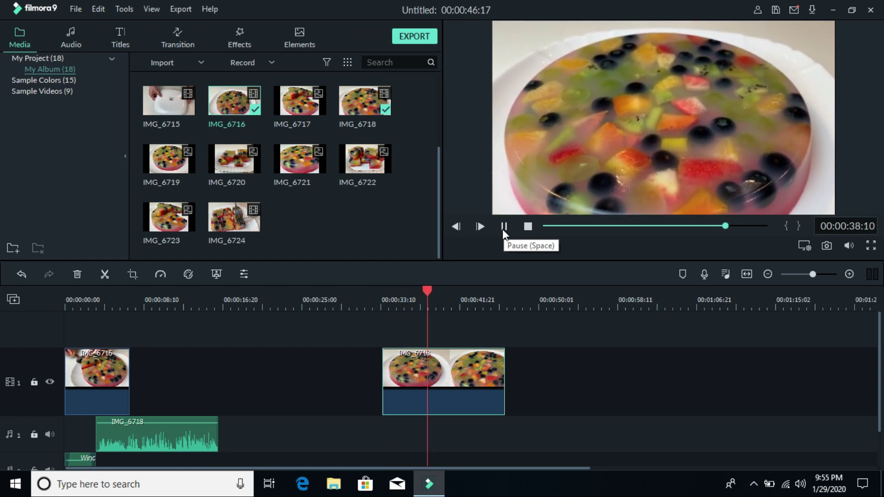
{"action": "left_click", "coordinate": [504, 227]}
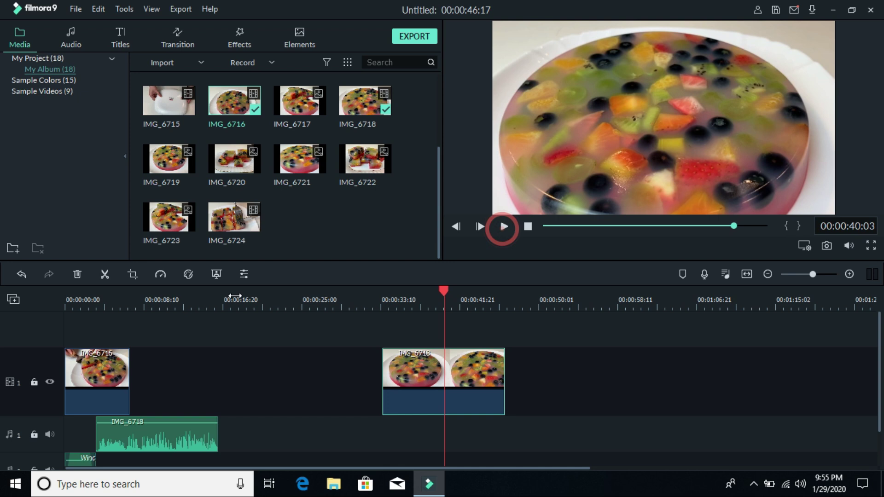
{"action": "left_click_drag", "start_coordinate": [377, 363], "coordinate": [345, 376]}
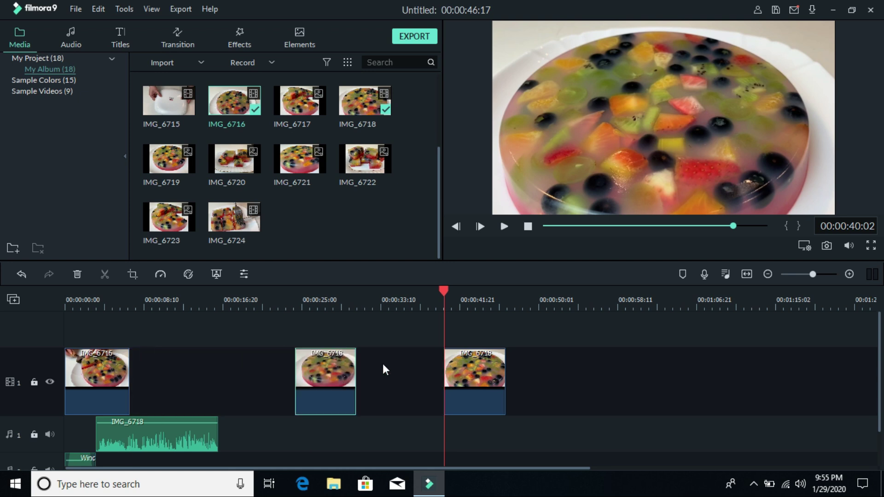
Step: Split the first IMG_6718 piece at 00:00:28:28 and place its opening part directly after the IMG_6716 clip
{"action": "left_click_drag", "start_coordinate": [446, 289], "coordinate": [338, 318]}
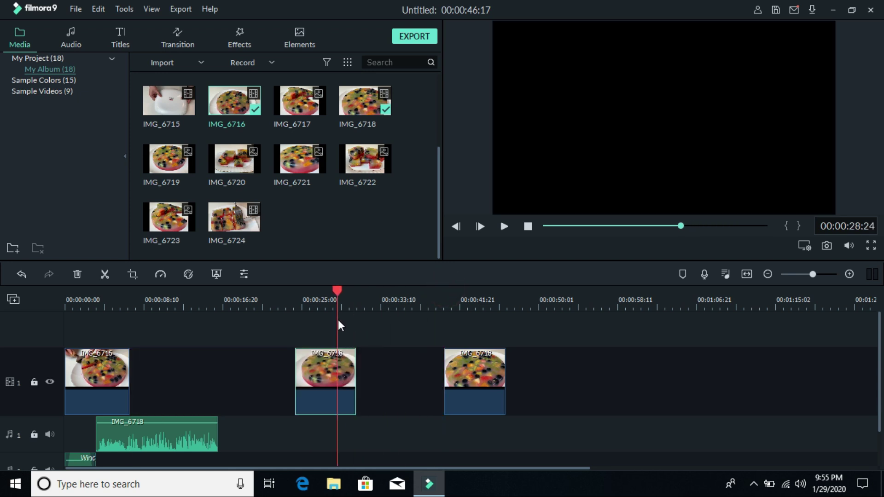
{"action": "left_click", "coordinate": [105, 274]}
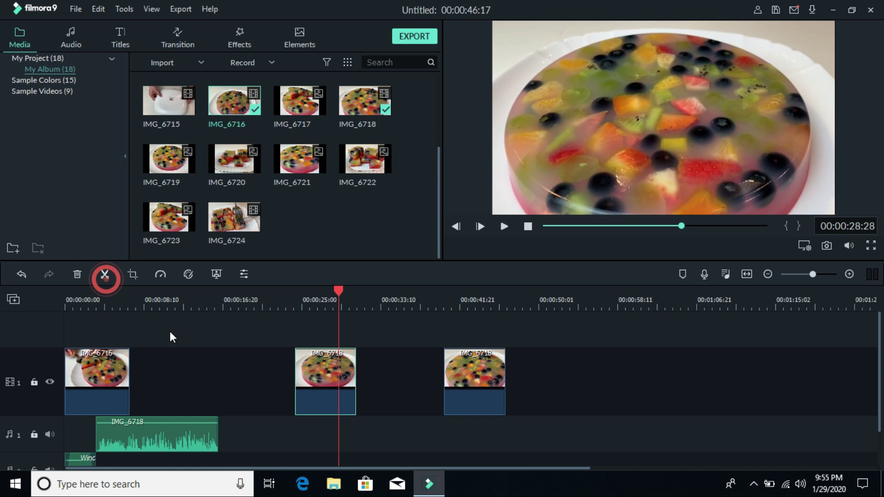
{"action": "left_click_drag", "start_coordinate": [305, 374], "coordinate": [237, 375]}
{"action": "mouse_move", "coordinate": [161, 375]}
{"action": "left_mouse_down"}
{"action": "mouse_move", "coordinate": [142, 375]}
{"action": "mouse_move", "coordinate": [153, 375]}
{"action": "left_mouse_up"}
Step: Delete the two leftover IMG_6718 video pieces farther along video track 1
{"action": "left_click", "coordinate": [480, 372]}
{"action": "key", "text": "Delete"}
{"action": "left_click", "coordinate": [346, 371]}
{"action": "key", "text": "Delete"}
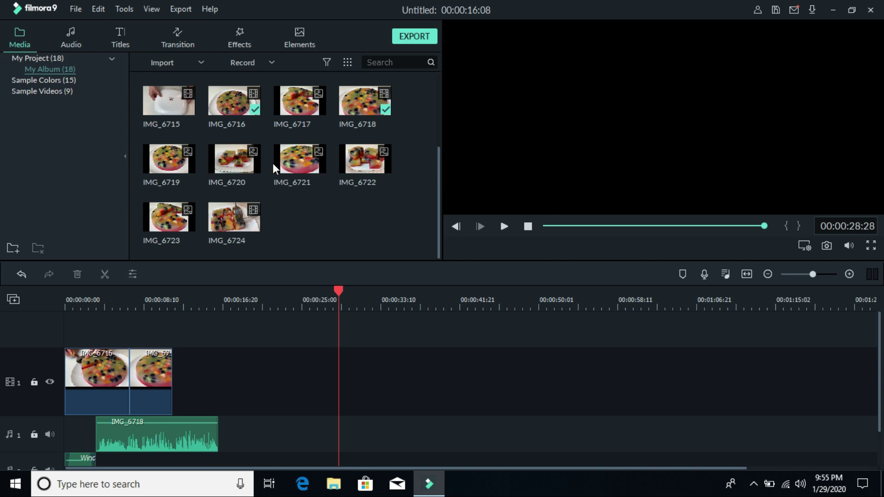
Step: Preview the photos IMG_6719, IMG_6721, IMG_6722 and IMG_6723, then place IMG_6719 right after the IMG_6718 clip on video track 1
{"action": "double_click", "coordinate": [188, 165]}
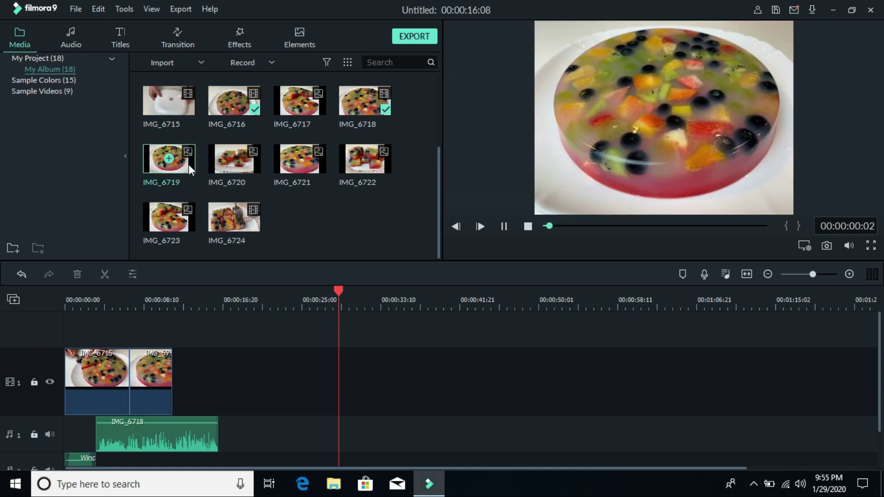
{"action": "double_click", "coordinate": [317, 166]}
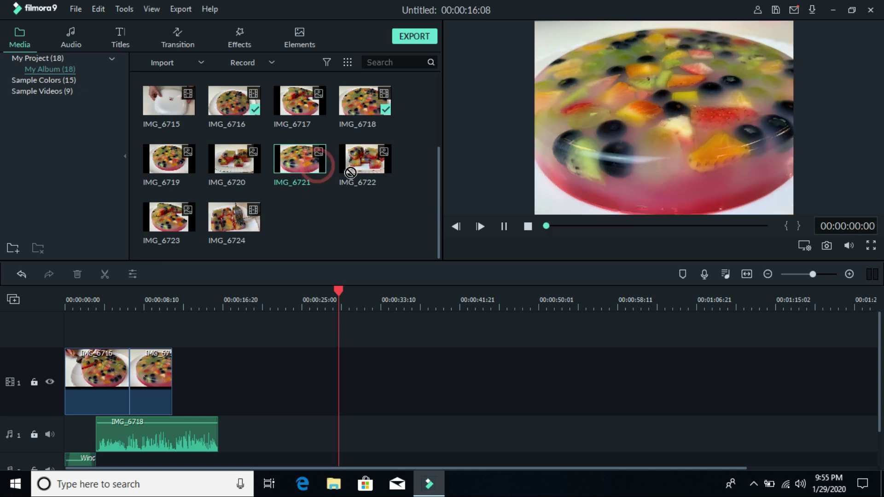
{"action": "double_click", "coordinate": [382, 169]}
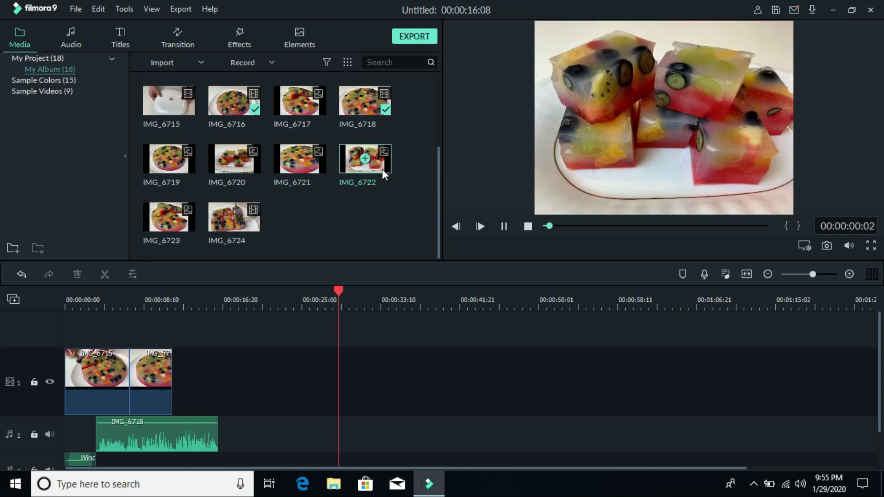
{"action": "double_click", "coordinate": [186, 229]}
{"action": "left_click_drag", "start_coordinate": [181, 162], "coordinate": [184, 387]}
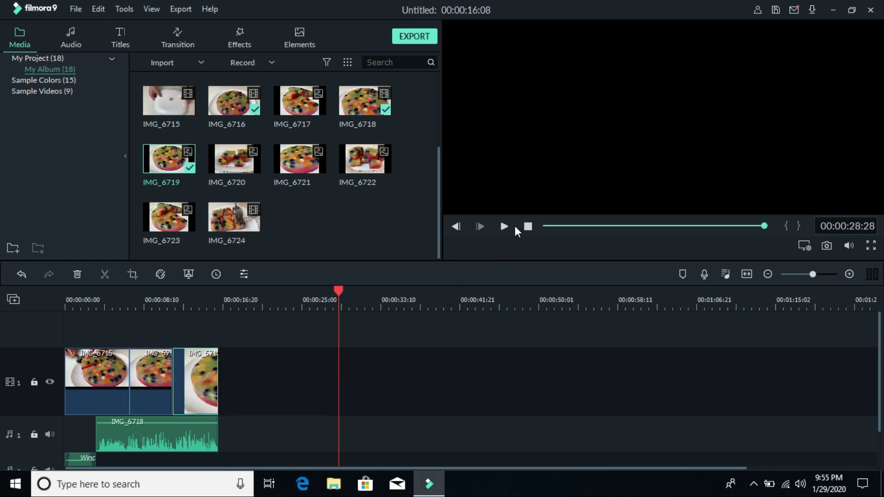
Step: Play the assembled intro from the start of the timeline to check the clips and their audio
{"action": "left_click", "coordinate": [521, 226]}
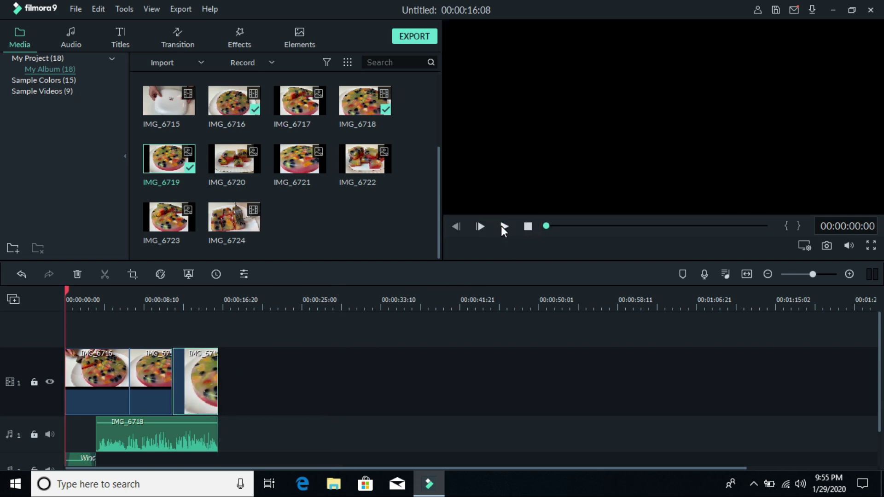
{"action": "left_click", "coordinate": [503, 227]}
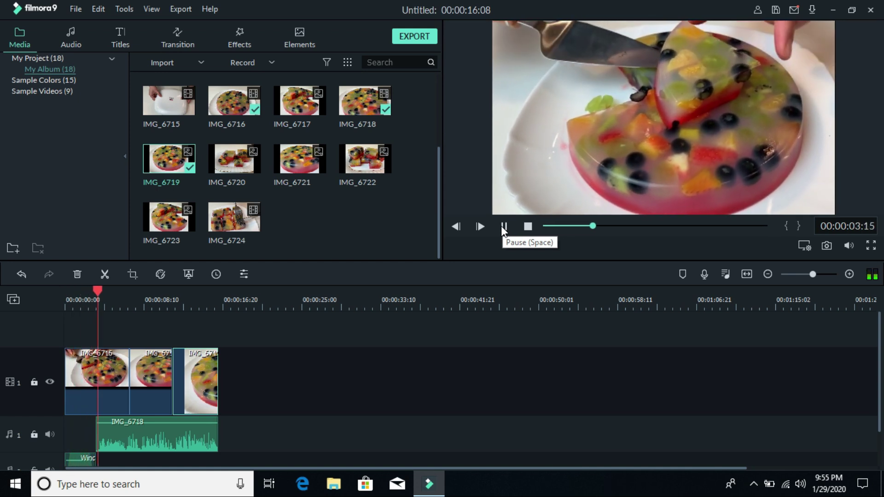
{"action": "scroll", "coordinate": [350, 325], "scroll_direction": "down", "scroll_amount": 2}
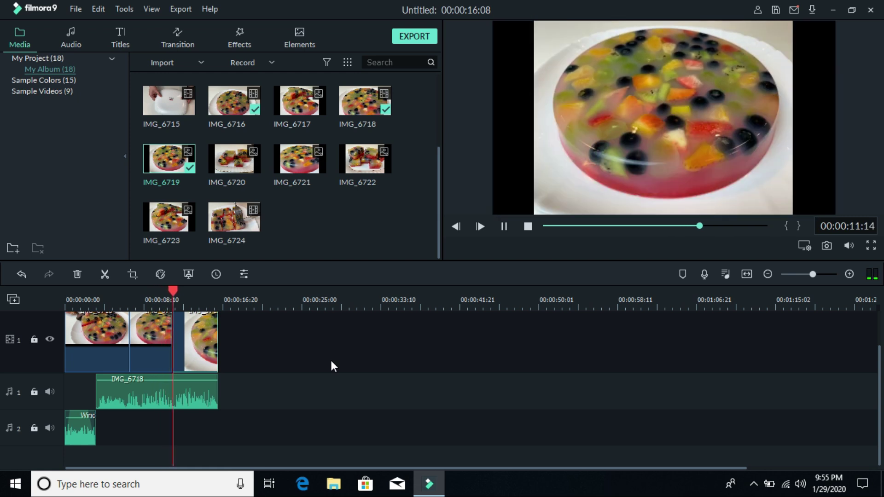
Step: Add the IMG_6707 clip directly after IMG_6719 on video track 1 and scale it to about 104%
{"action": "scroll", "coordinate": [273, 198], "scroll_direction": "up", "scroll_amount": 3}
{"action": "left_click_drag", "start_coordinate": [186, 116], "coordinate": [222, 352]}
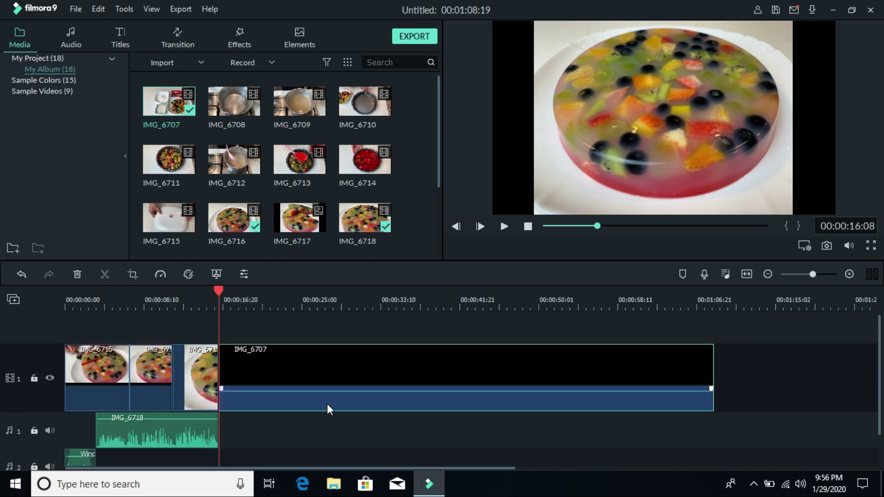
{"action": "left_click_drag", "start_coordinate": [328, 389], "coordinate": [331, 358]}
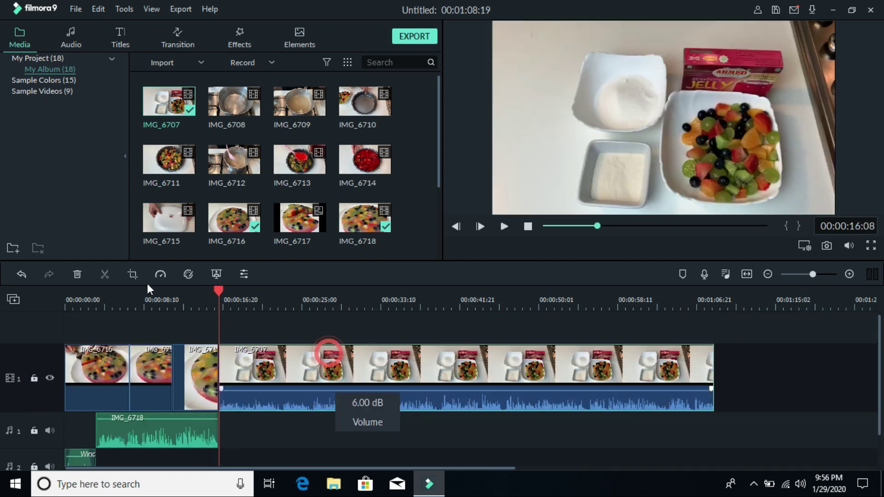
{"action": "left_click", "coordinate": [17, 55]}
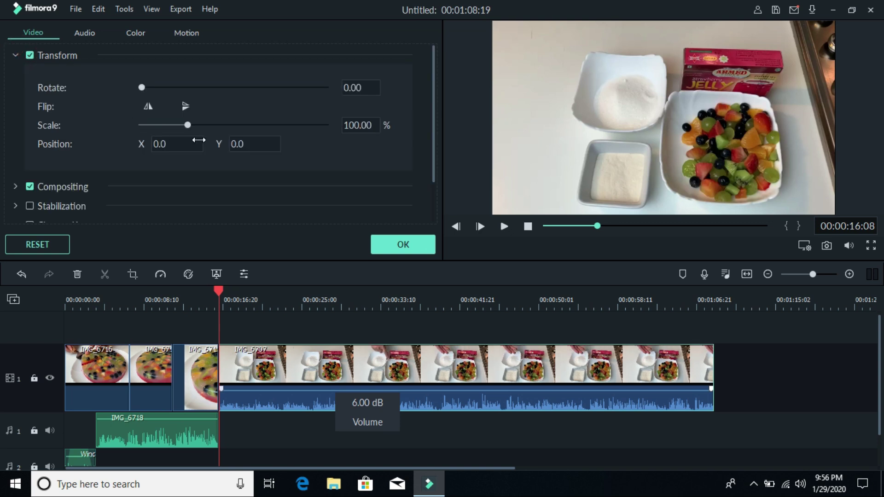
{"action": "left_click_drag", "start_coordinate": [190, 123], "coordinate": [192, 124]}
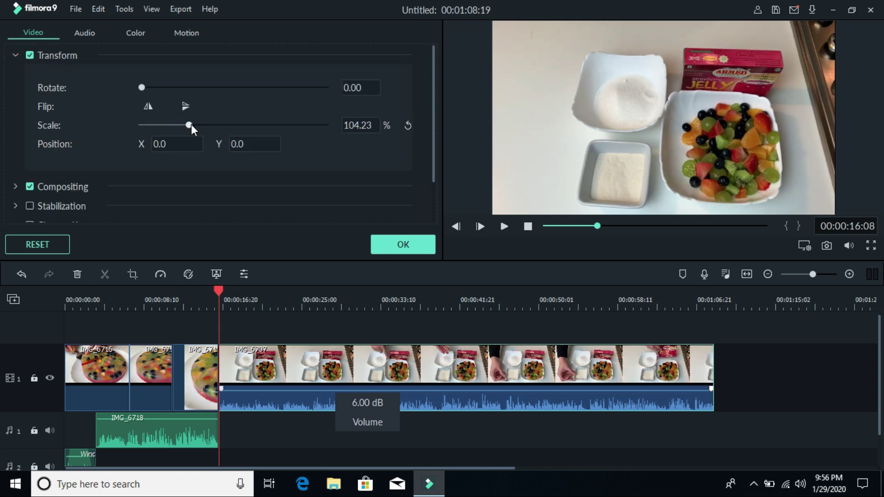
{"action": "left_click", "coordinate": [414, 242]}
Step: Play IMG_6707 up to about 00:00:22:13, then place the custom "facebook" title above it at about 00:00:18
{"action": "mouse_move", "coordinate": [464, 392]}
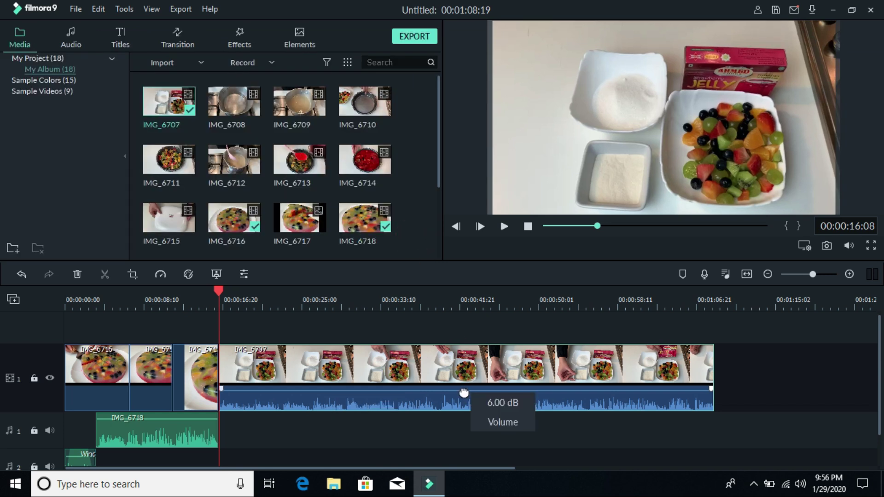
{"action": "left_click", "coordinate": [504, 226]}
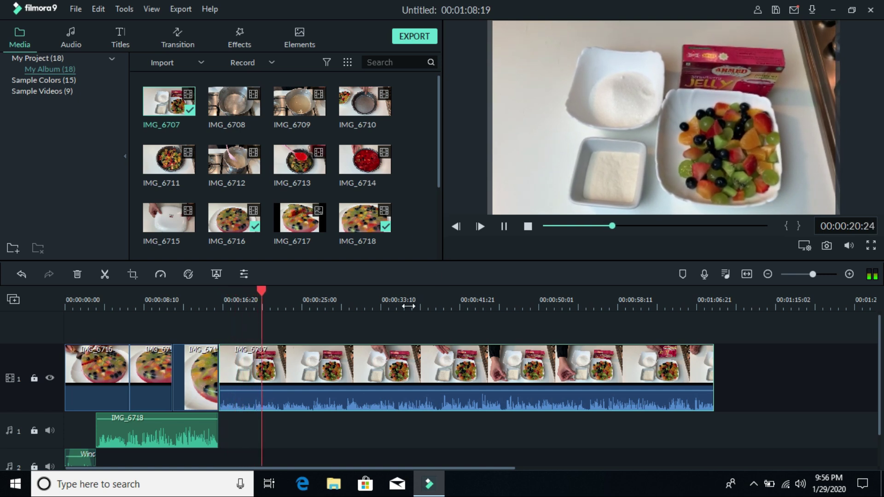
{"action": "scroll", "coordinate": [409, 307], "scroll_direction": "up", "scroll_amount": 1}
{"action": "left_click", "coordinate": [504, 226]}
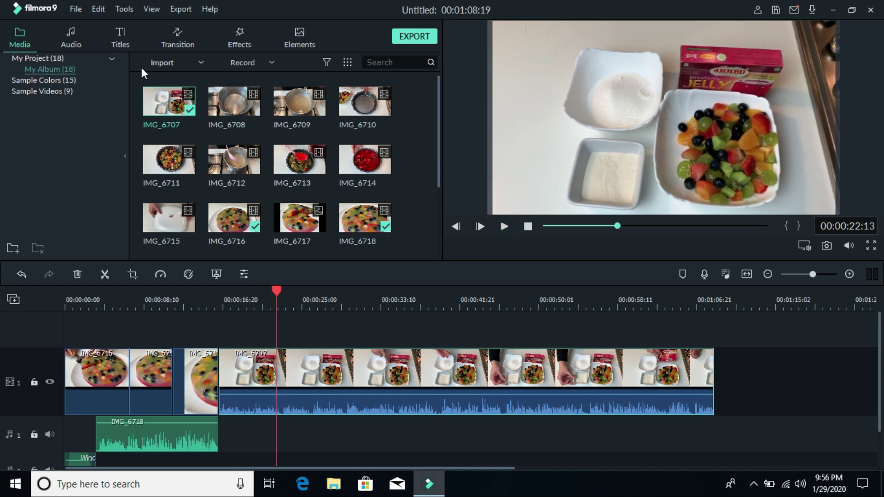
{"action": "left_click", "coordinate": [127, 45]}
{"action": "left_click", "coordinate": [28, 69]}
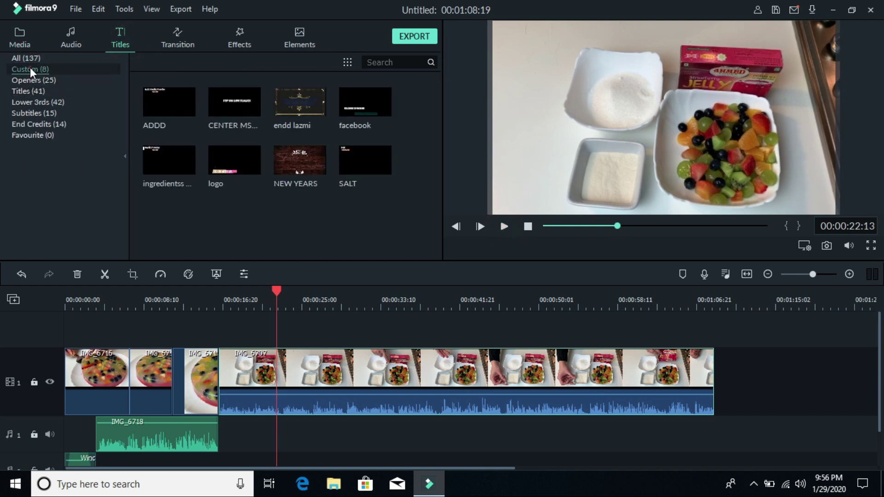
{"action": "left_click", "coordinate": [383, 104]}
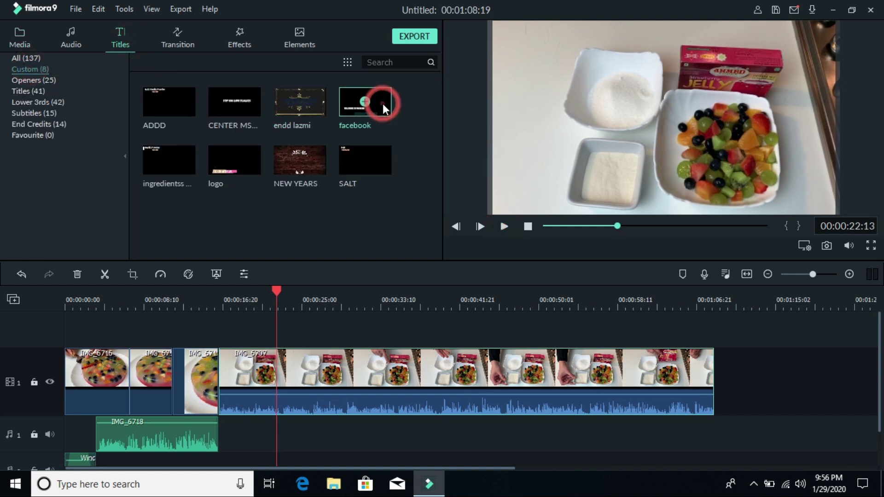
{"action": "left_click_drag", "start_coordinate": [315, 248], "coordinate": [236, 343]}
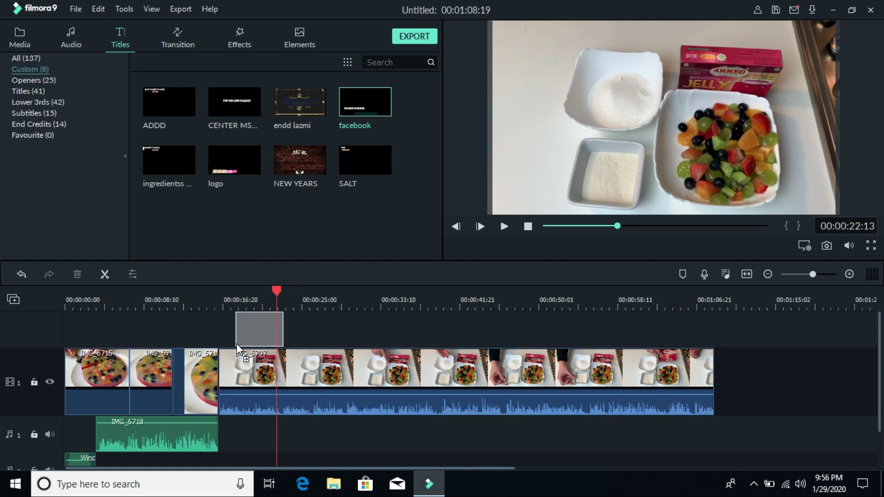
{"action": "left_click_drag", "start_coordinate": [236, 343], "coordinate": [236, 343]}
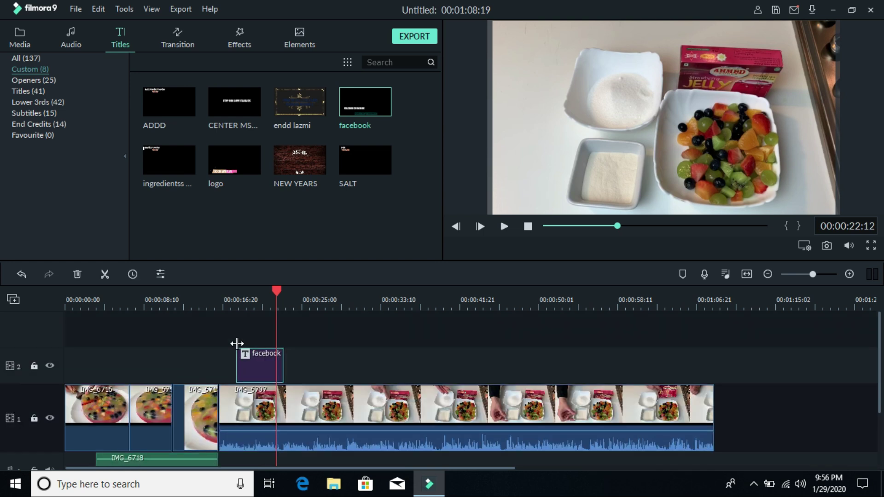
Step: Play the IMG_6707 clip on to 00:00:27:24, where the first ingredient is pointed at
{"action": "left_click", "coordinate": [19, 37]}
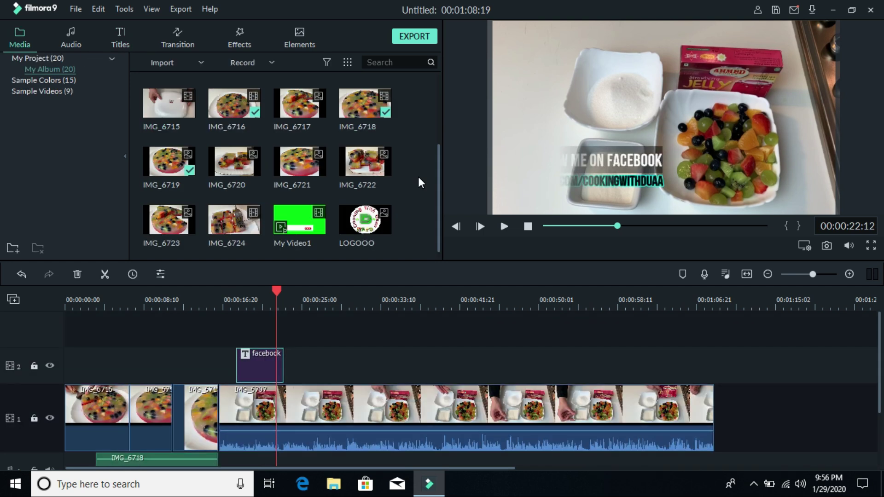
{"action": "left_click", "coordinate": [506, 227]}
{"action": "left_click", "coordinate": [462, 428]}
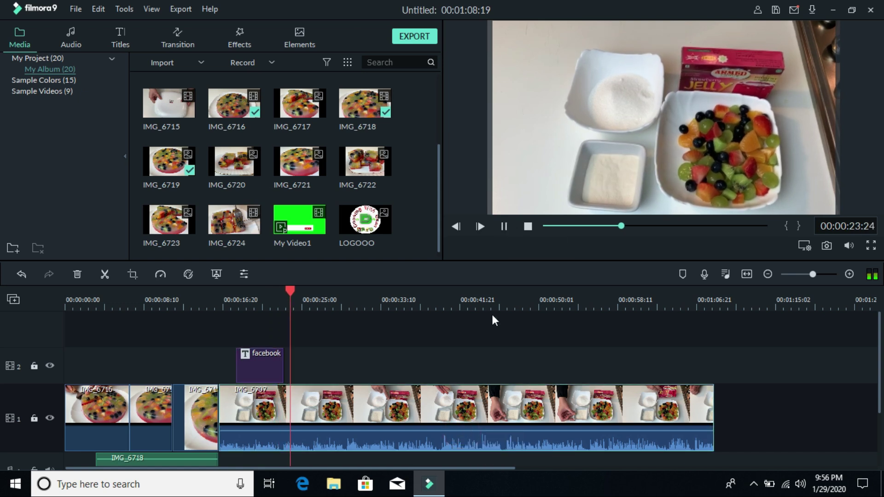
{"action": "left_click", "coordinate": [503, 226]}
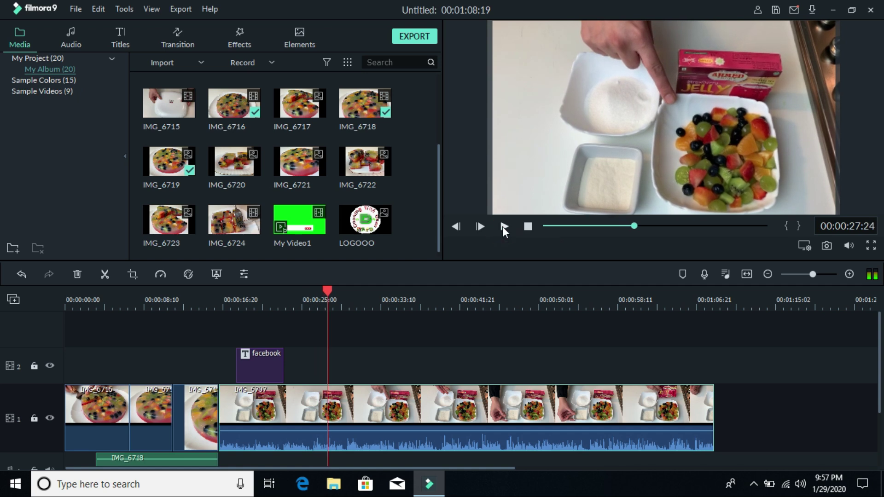
Step: Place the custom "ingredientss new" title above IMG_6707 at about 00:00:27:23 and open its advanced text editing
{"action": "left_click", "coordinate": [122, 37]}
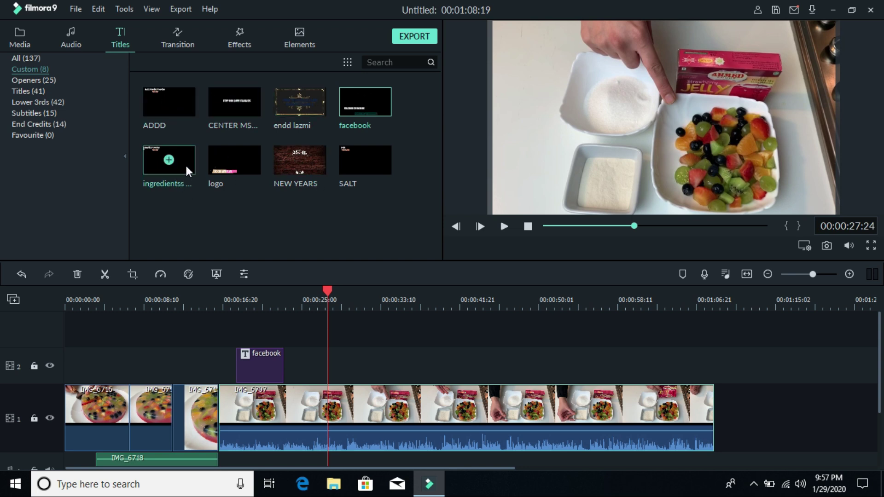
{"action": "left_click_drag", "start_coordinate": [186, 166], "coordinate": [304, 345]}
{"action": "double_click", "coordinate": [333, 363]}
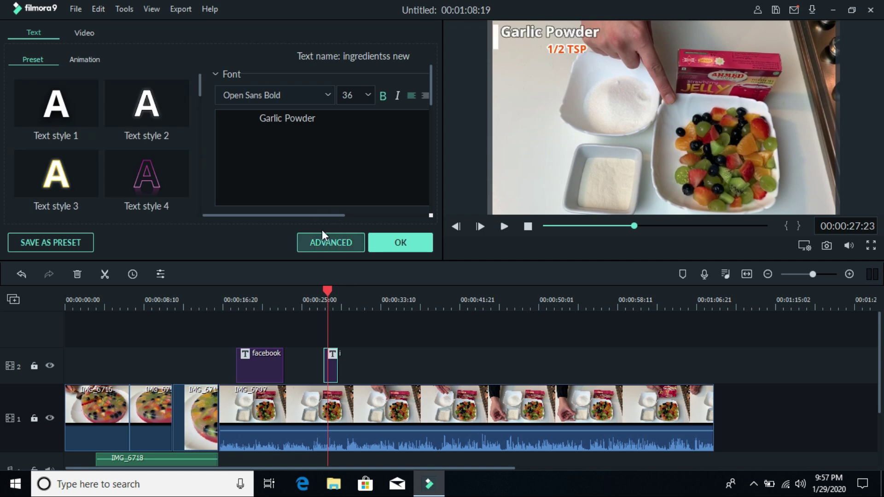
{"action": "left_click", "coordinate": [328, 242]}
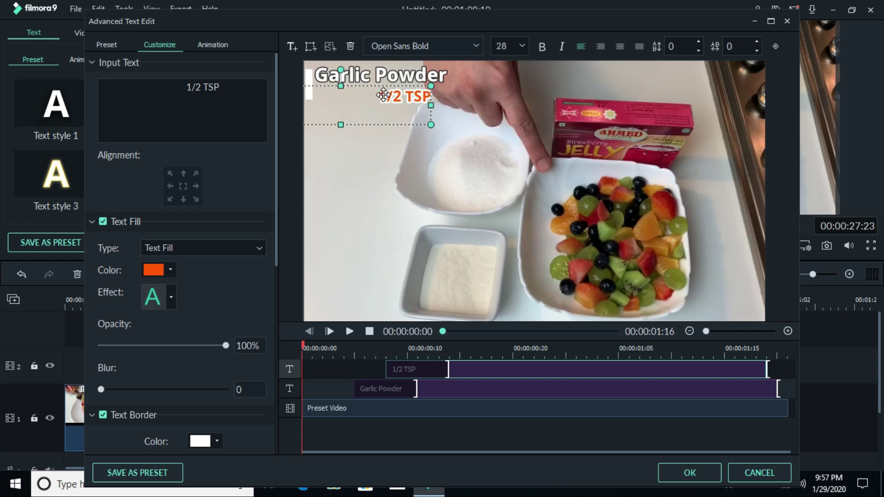
Step: Replace the title's "Garlic Powder" heading with "Mixed Fruits"
{"action": "left_click", "coordinate": [383, 79]}
{"action": "left_click_drag", "start_coordinate": [209, 94], "coordinate": [146, 88]}
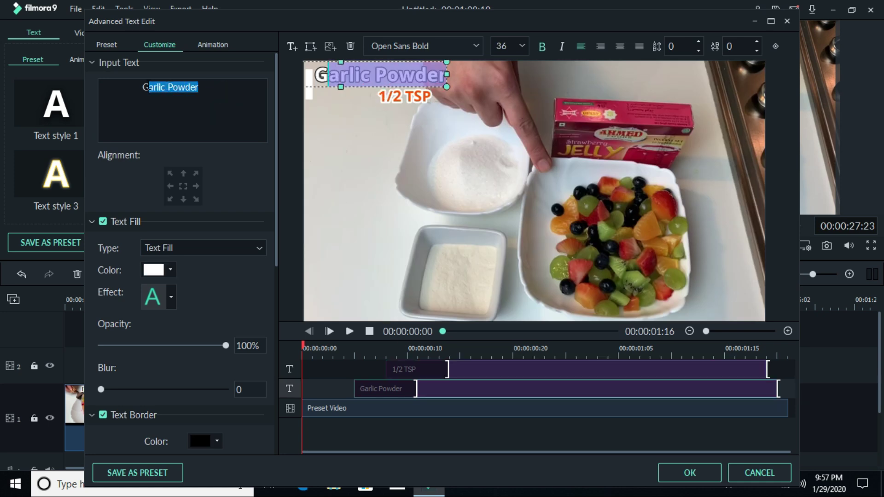
{"action": "type", "text": "Mixted"}
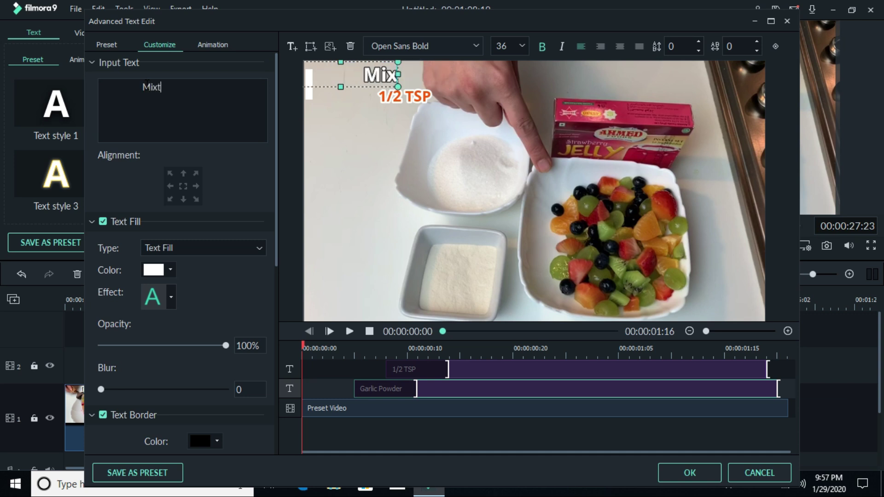
{"action": "key", "text": "BackSpace"}
{"action": "key", "text": "BackSpace"}
{"action": "key", "text": "BackSpace"}
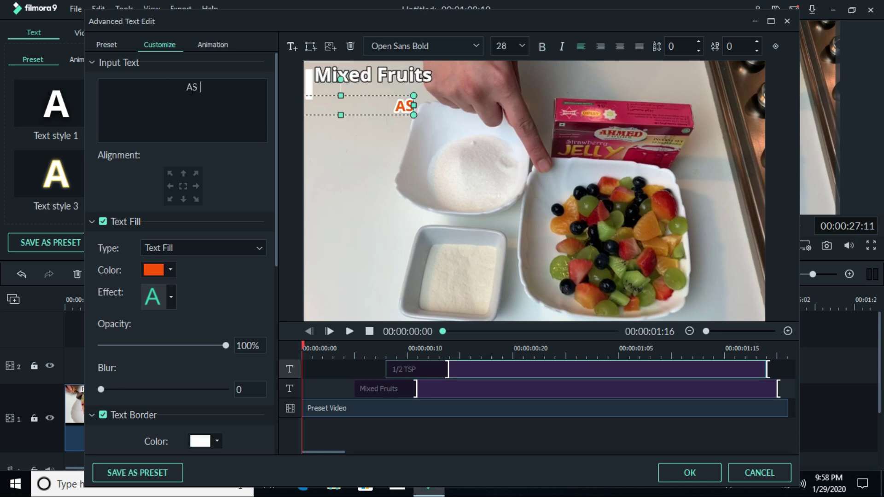
Step: Set the amount line to "AS YOU REQUIRED", move it up just under the Mixed Fruits heading, and apply the title
{"action": "type", "text": "YOU "}
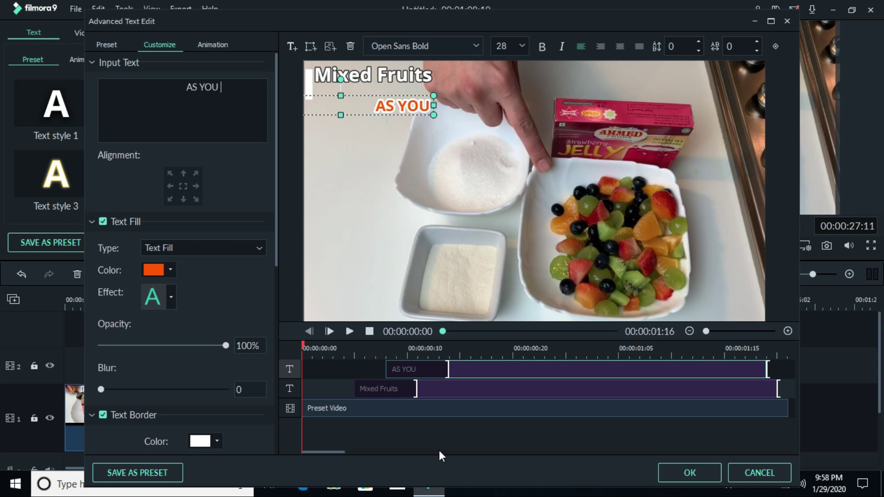
{"action": "type", "text": "REQUIRED"}
{"action": "left_click", "coordinate": [366, 184]}
{"action": "left_click_drag", "start_coordinate": [409, 110], "coordinate": [409, 101]}
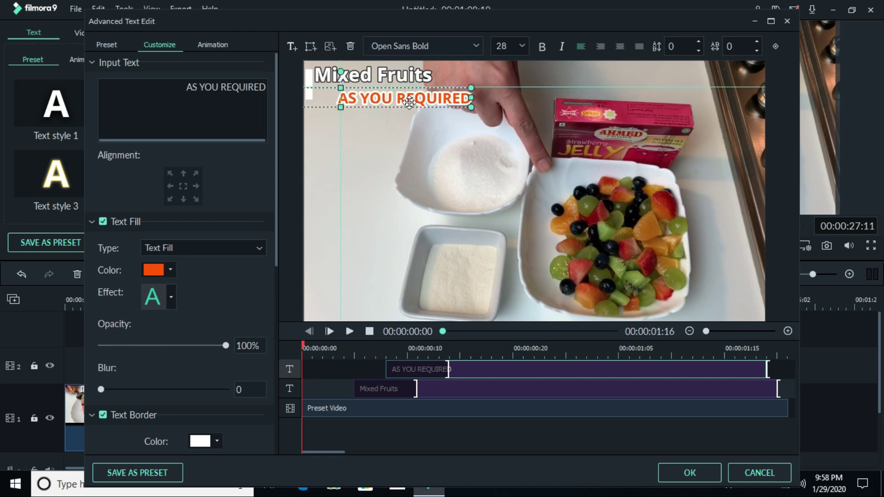
{"action": "left_click", "coordinate": [679, 468]}
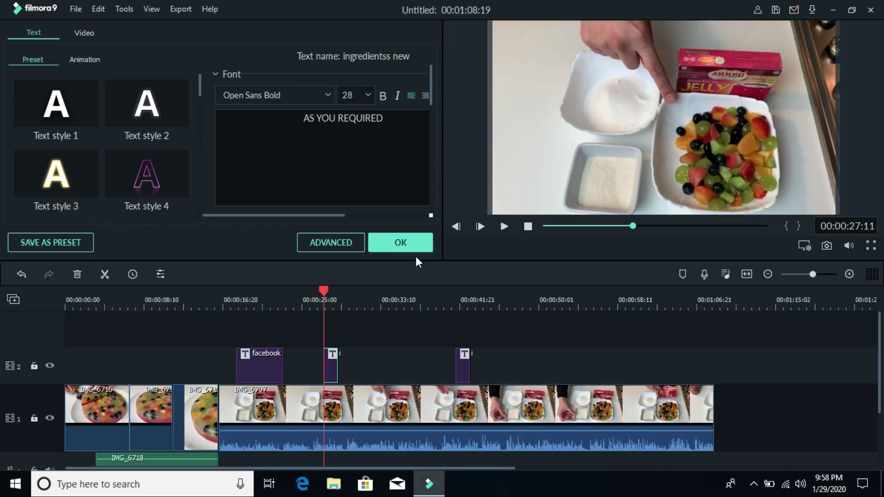
{"action": "left_click", "coordinate": [410, 247]}
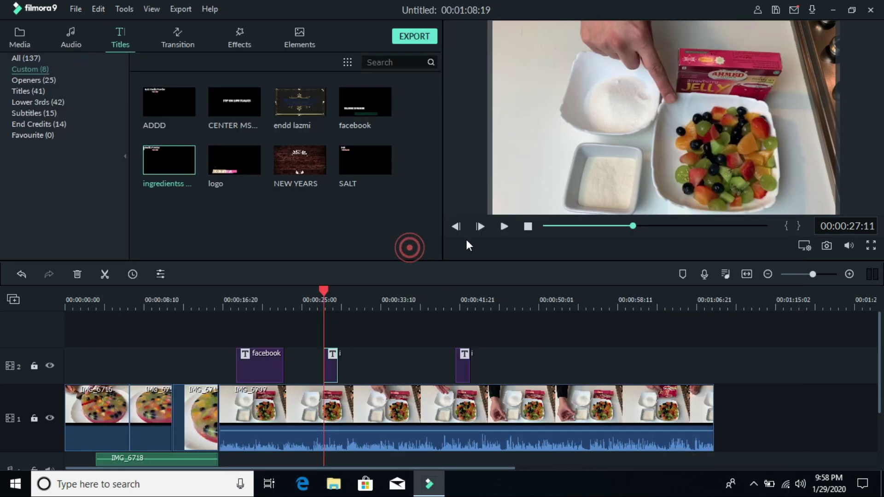
Step: Play on to about 00:00:43:07 and set the heading of the ingredient title at 00:00:41:10 to "Agar Agar Powder"
{"action": "left_click", "coordinate": [507, 228]}
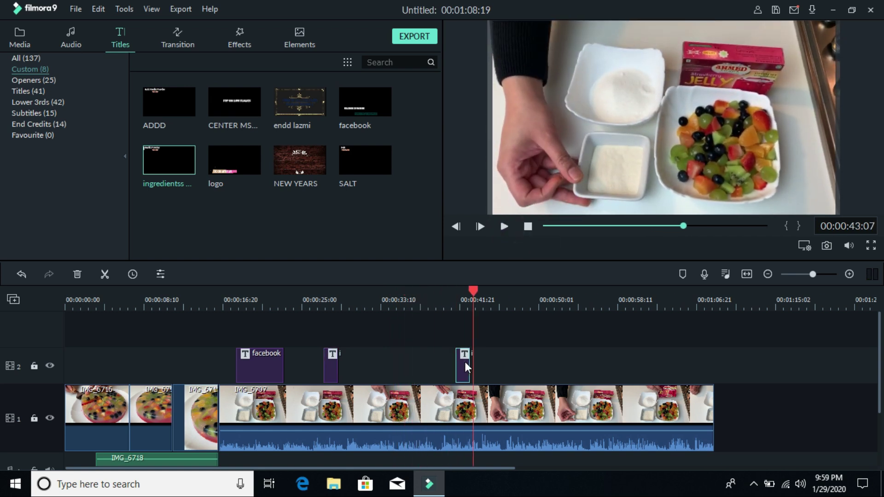
{"action": "double_click", "coordinate": [465, 361]}
{"action": "left_click", "coordinate": [373, 83]}
{"action": "triple_click", "coordinate": [211, 87]}
{"action": "type", "text": "A"}
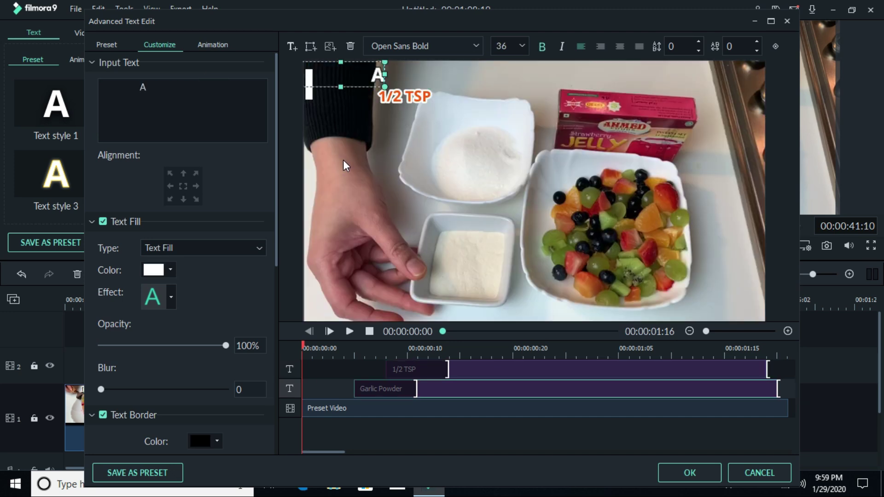
{"action": "type", "text": "gar Agar Pow"}
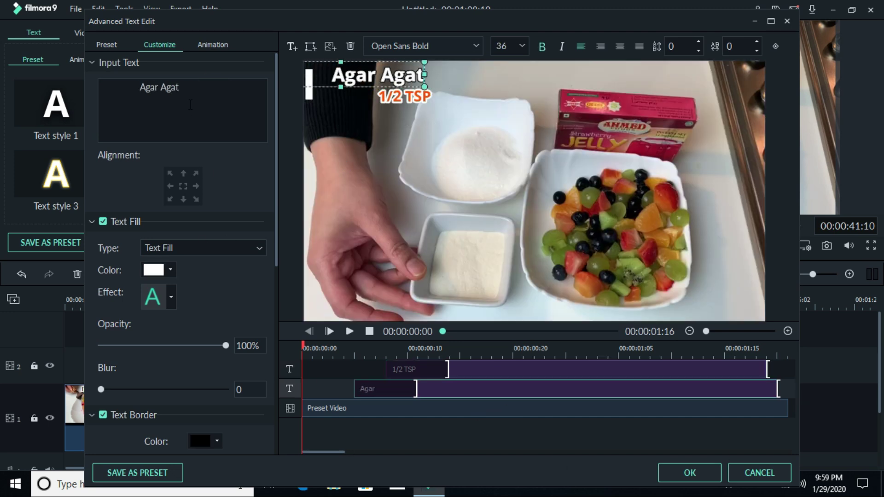
{"action": "type", "text": "der"}
{"action": "key", "text": "Home"}
{"action": "left_click", "coordinate": [690, 473]}
Step: Play the Agar Agar Powder title from just before its start and on to about 00:00:51:02
{"action": "left_click", "coordinate": [449, 295]}
{"action": "left_click", "coordinate": [504, 227]}
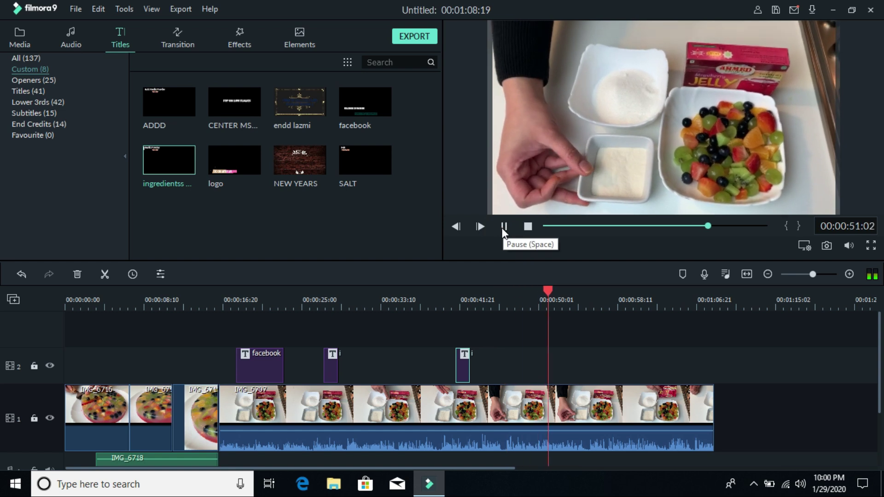
{"action": "left_click", "coordinate": [504, 226]}
Step: Set the amount line of the Agar Agar Powder title to "1 1/2 TBSP" and apply it
{"action": "double_click", "coordinate": [456, 374]}
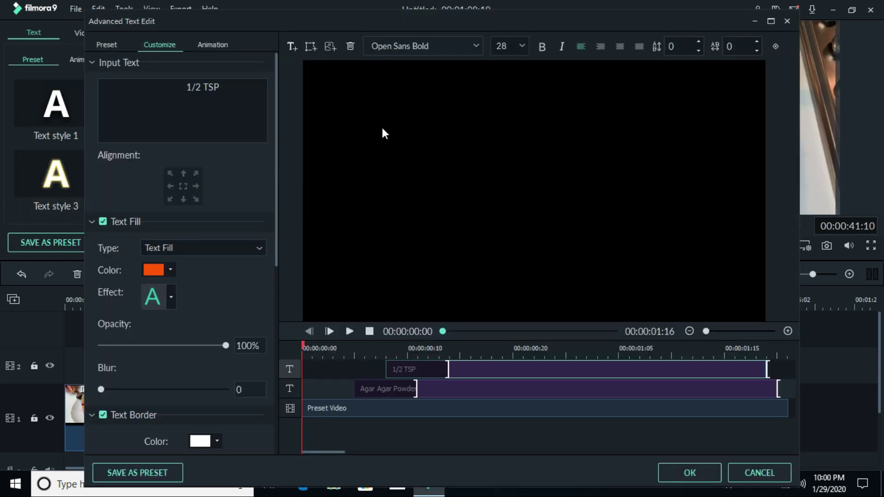
{"action": "type", "text": "1"}
{"action": "key", "text": "Right"}
{"action": "key", "text": "Right"}
{"action": "key", "text": "Right"}
{"action": "key", "text": "Right"}
{"action": "key", "text": "Right"}
{"action": "type", "text": "B"}
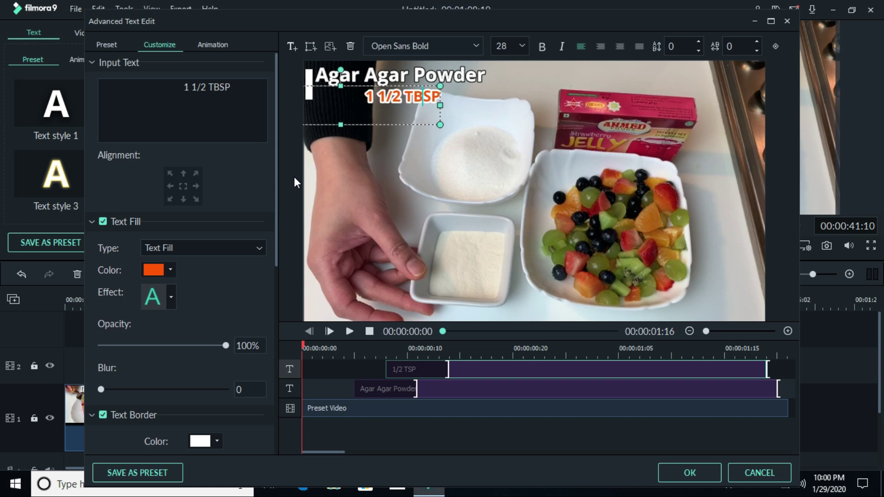
{"action": "left_click", "coordinate": [674, 473]}
Step: Play the clip from about 00:00:40:20 to check the edited title, continuing to the jelly packet at about 00:00:58:22
{"action": "left_click", "coordinate": [451, 291]}
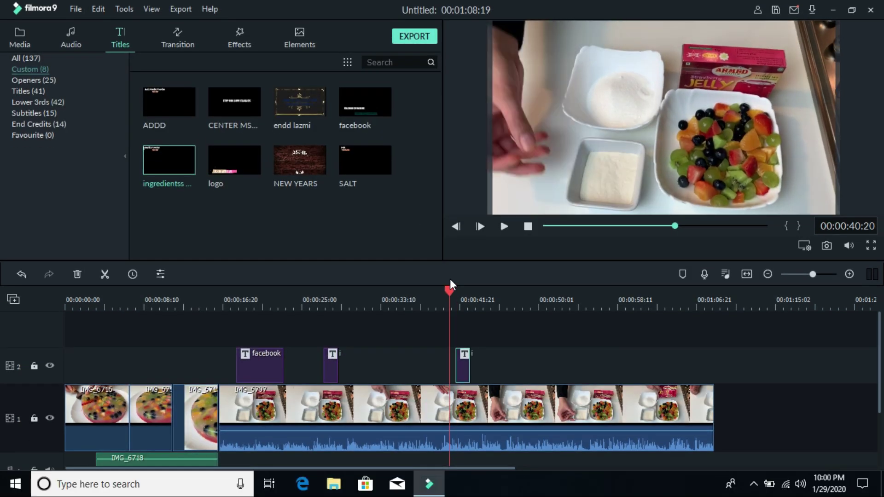
{"action": "left_click", "coordinate": [505, 228]}
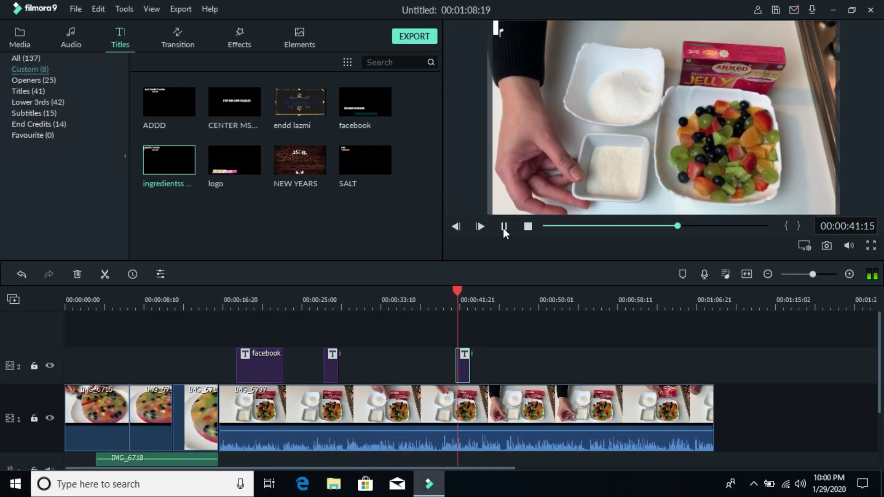
{"action": "left_click_drag", "start_coordinate": [506, 468], "coordinate": [514, 468]}
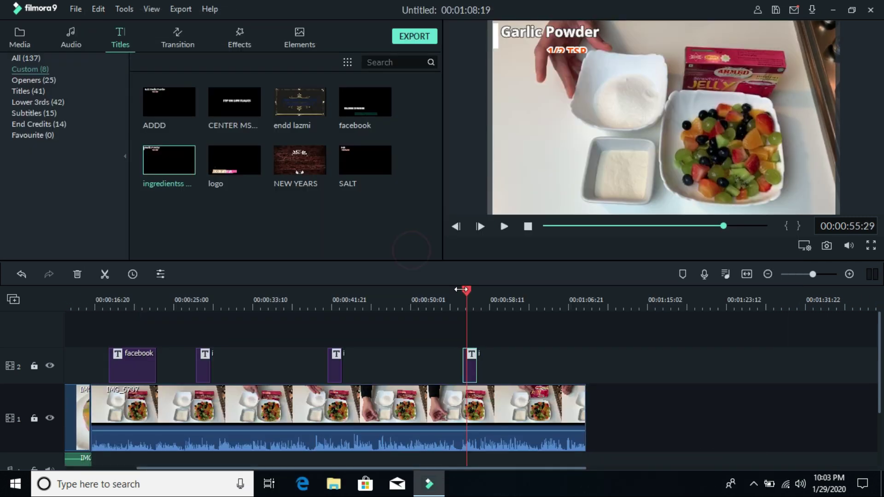
{"action": "left_click", "coordinate": [504, 227]}
Step: Place another custom ingredient title at about 00:00:58:22, set its heading to "Jelly", and move the heading beside the white bar
{"action": "left_click_drag", "start_coordinate": [189, 159], "coordinate": [498, 364]}
{"action": "double_click", "coordinate": [497, 364]}
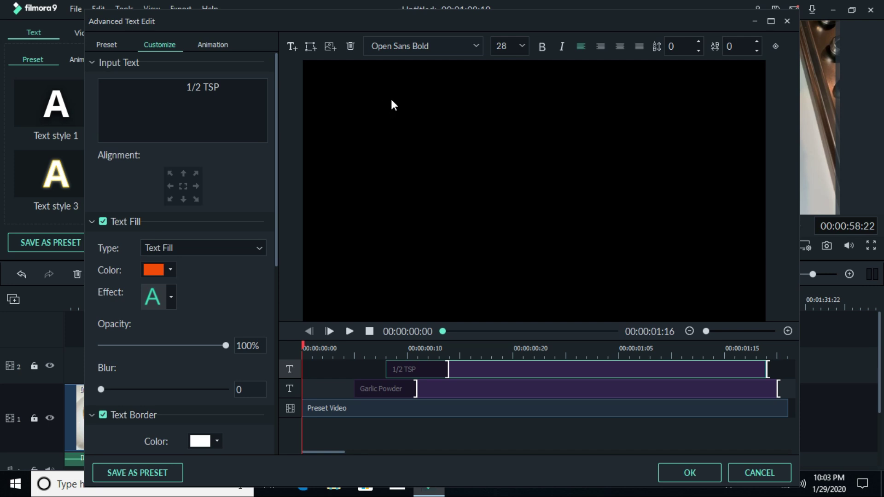
{"action": "left_click", "coordinate": [383, 74]}
{"action": "type", "text": "Jelly"}
{"action": "left_click_drag", "start_coordinate": [368, 75], "coordinate": [343, 75]}
Step: Set the Jelly title's amount line to "1Packet"
{"action": "left_click", "coordinate": [405, 96]}
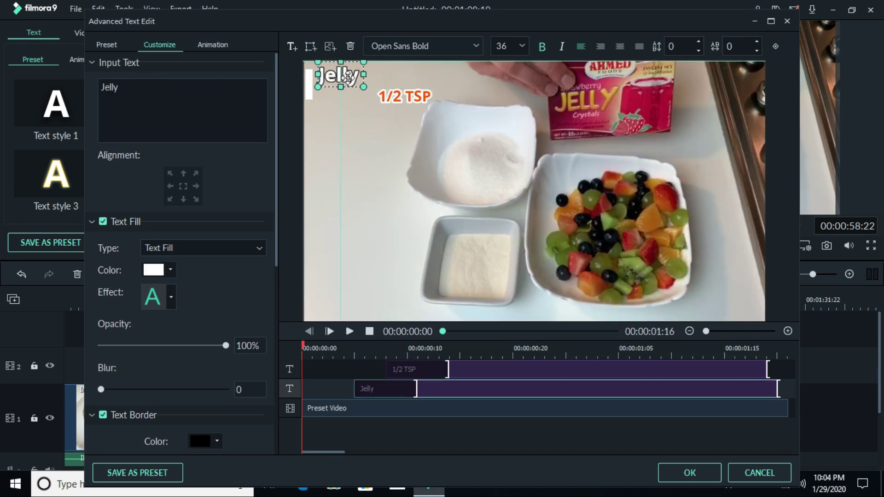
{"action": "left_click_drag", "start_coordinate": [221, 88], "coordinate": [197, 88]}
{"action": "type", "text": "Packet"}
{"action": "key", "text": "Left"}
{"action": "key", "text": "Left"}
{"action": "key", "text": "Left"}
{"action": "key", "text": "Left"}
{"action": "key", "text": "Left"}
{"action": "key", "text": "Left"}
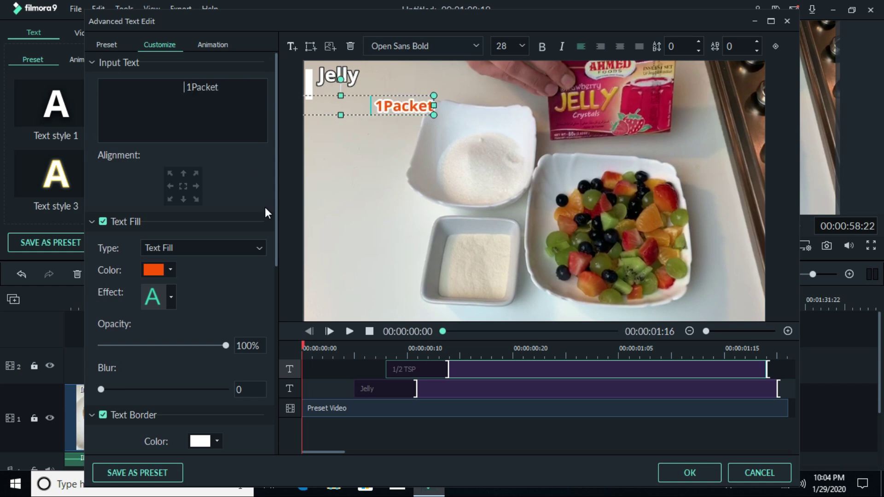
Step: Move the packet amount under the Jelly heading, apply the title, and play it back from about 00:00:58:18
{"action": "left_click_drag", "start_coordinate": [404, 98], "coordinate": [359, 98]}
{"action": "left_click", "coordinate": [689, 473]}
{"action": "left_click", "coordinate": [491, 291]}
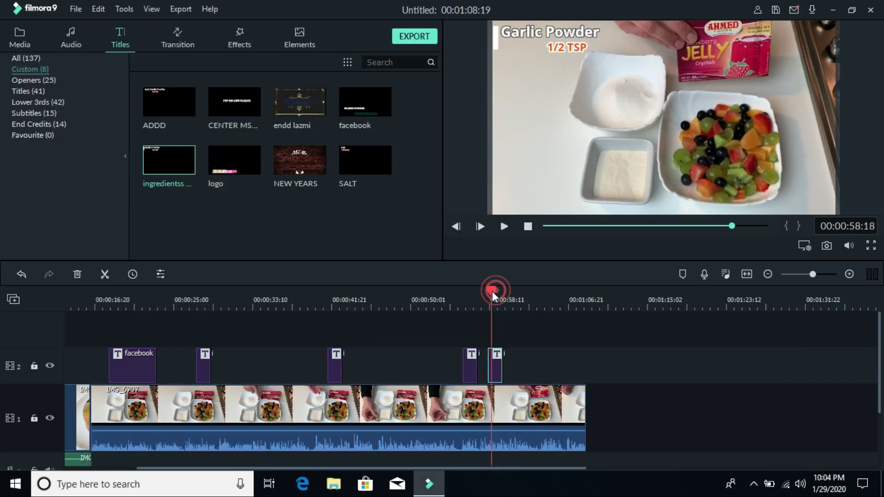
{"action": "left_click", "coordinate": [504, 227]}
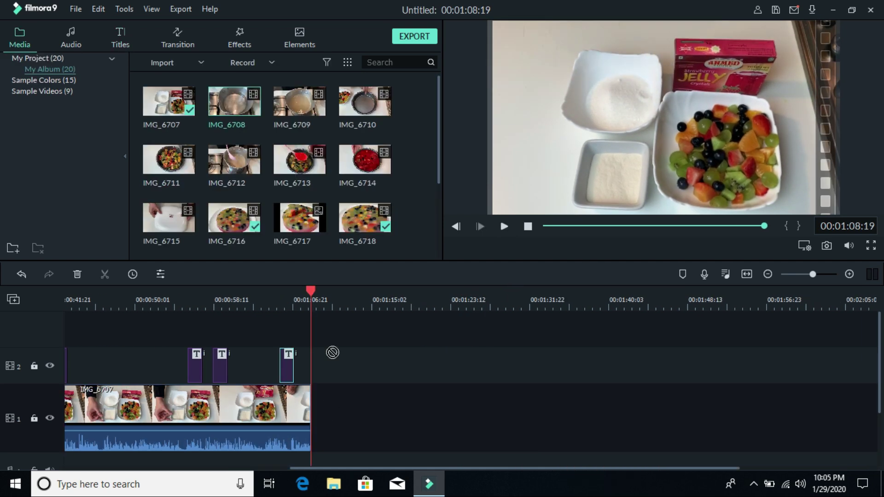
Step: Add the IMG_6708 clip directly after IMG_6707 on video track 1 and play its beginning
{"action": "left_click_drag", "start_coordinate": [333, 353], "coordinate": [318, 410]}
{"action": "double_click", "coordinate": [380, 438]}
{"action": "left_click", "coordinate": [403, 244]}
{"action": "left_click", "coordinate": [504, 226]}
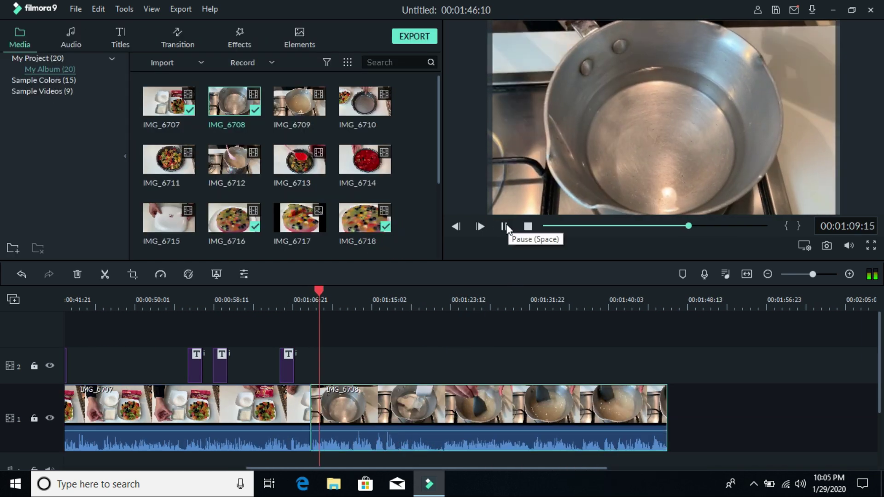
Step: Add the favourite Fade transition between IMG_6707 and IMG_6708, and play on from about 00:01:12:06 to 00:01:14:21
{"action": "left_click", "coordinate": [178, 39]}
{"action": "left_click", "coordinate": [33, 146]}
{"action": "left_click_drag", "start_coordinate": [169, 102], "coordinate": [310, 419]}
{"action": "left_click", "coordinate": [346, 290]}
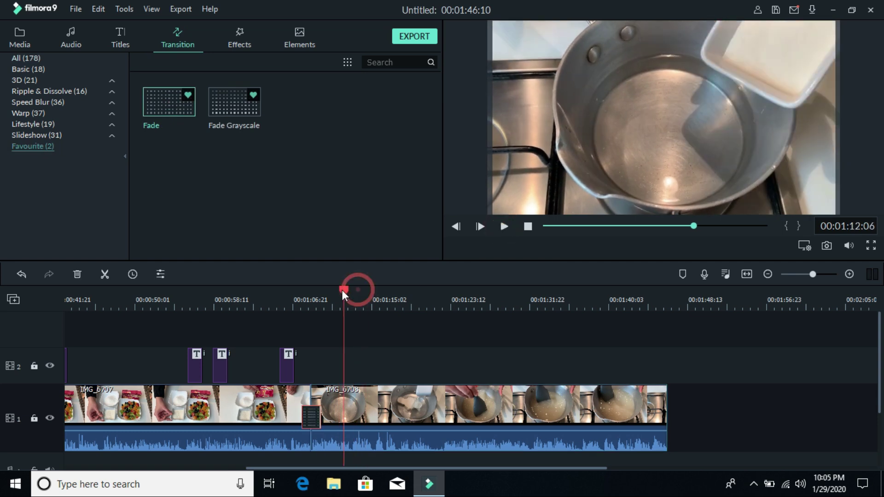
{"action": "left_click", "coordinate": [506, 226]}
Step: Place the custom "ADDD" title above IMG_6708 at about 00:01:14:21 and open its advanced text editing
{"action": "left_click", "coordinate": [120, 39]}
{"action": "left_click_drag", "start_coordinate": [175, 103], "coordinate": [369, 368]}
{"action": "double_click", "coordinate": [371, 366]}
{"action": "left_click", "coordinate": [340, 244]}
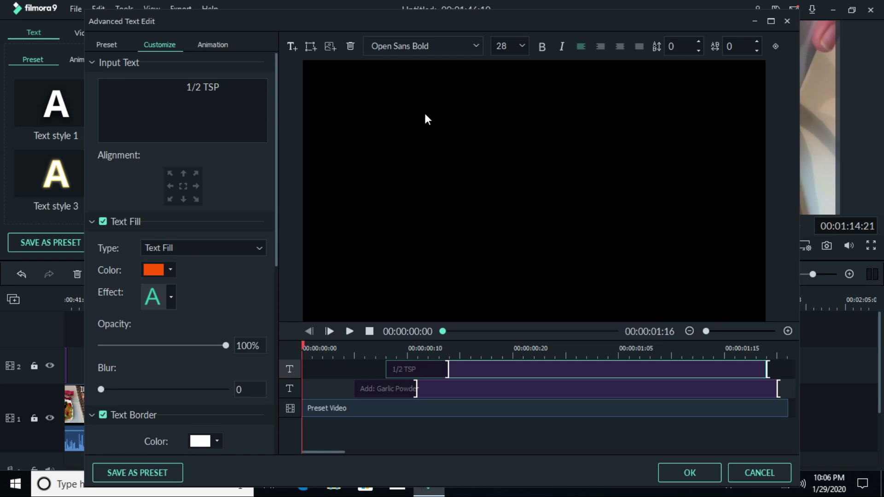
Step: Set the title's heading to "Add: Agar Agar Powder" and its amount line to "1 1/2 TBSP"
{"action": "left_click", "coordinate": [406, 76]}
{"action": "left_click_drag", "start_coordinate": [187, 87], "coordinate": [262, 108]}
{"action": "type", "text": "Agar Agar"}
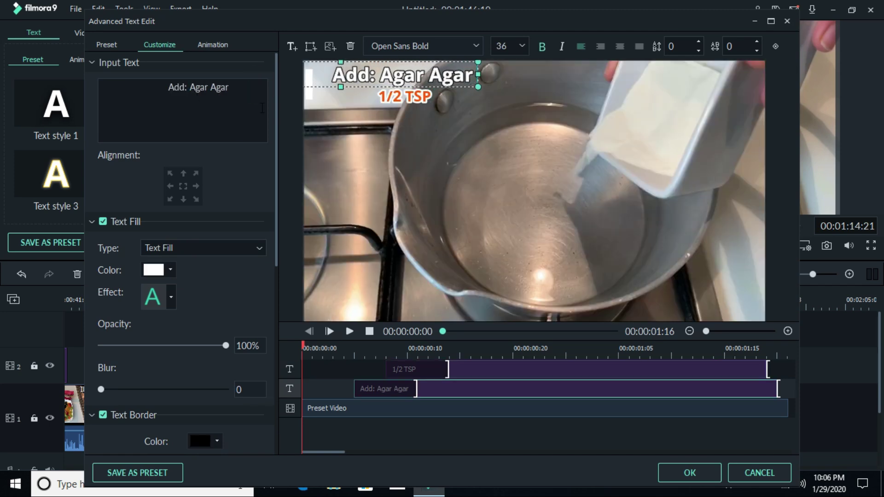
{"action": "type", "text": " Powder"}
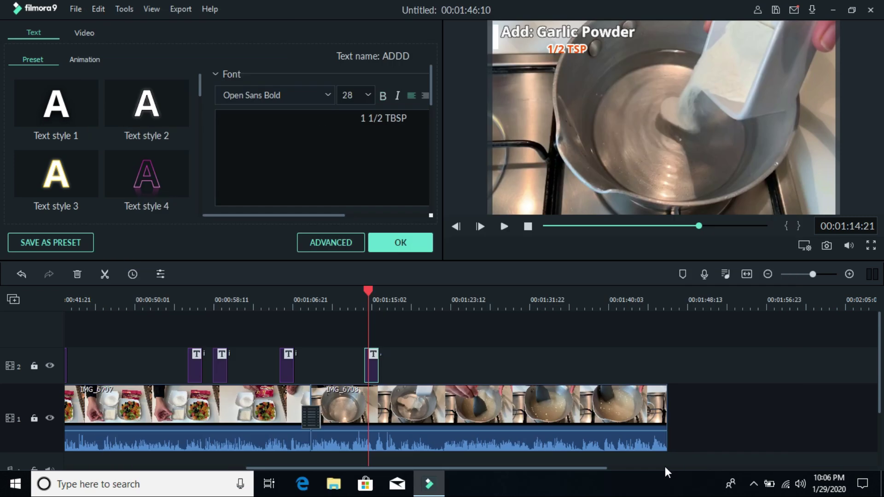
Step: Play and reopen the Add: Agar Agar Powder title to review its amount line, and play on to about 00:01:30:03
{"action": "left_click", "coordinate": [504, 226]}
{"action": "double_click", "coordinate": [375, 358]}
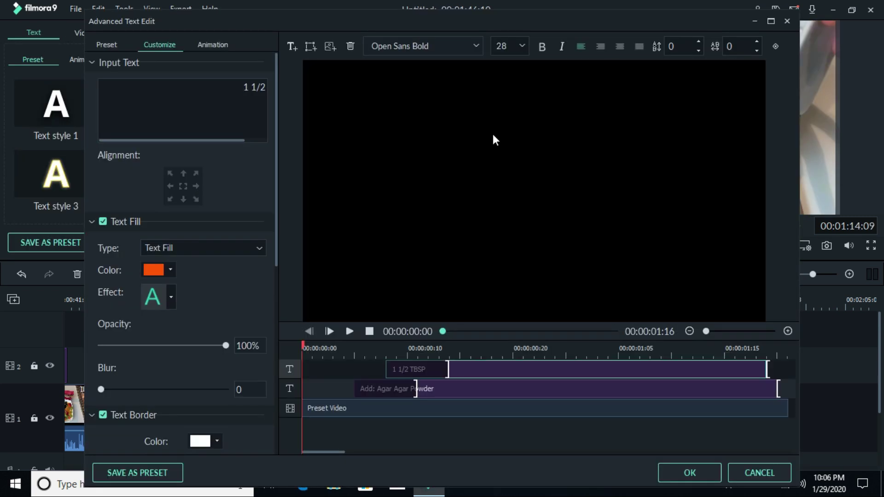
{"action": "key", "text": "Return"}
{"action": "left_click", "coordinate": [504, 226]}
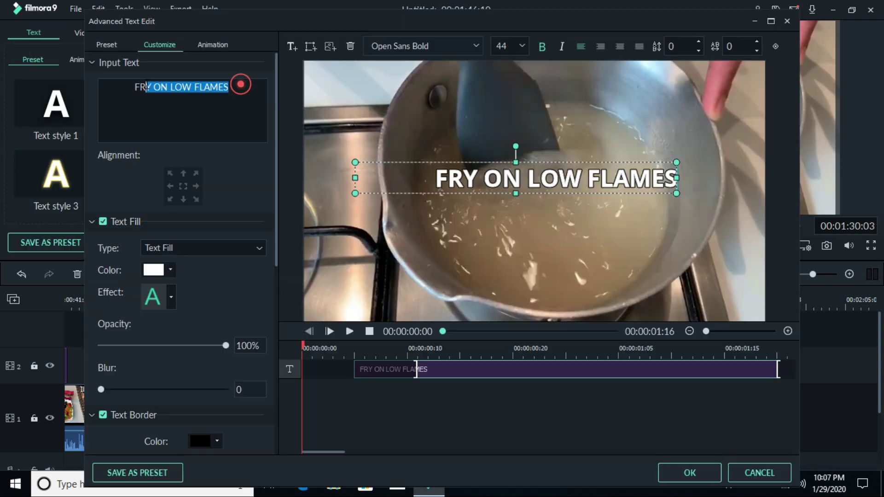
Step: Replace the text of the centre message title at 00:01:30:03 with "MIX WELL" and apply it
{"action": "key", "text": "ctrl+a"}
{"action": "type", "text": "MiX WELL"}
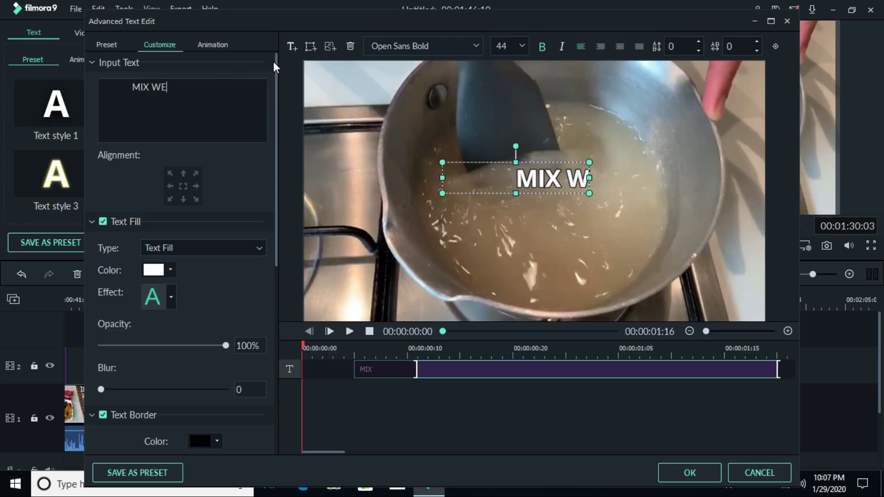
{"action": "key", "text": "Return"}
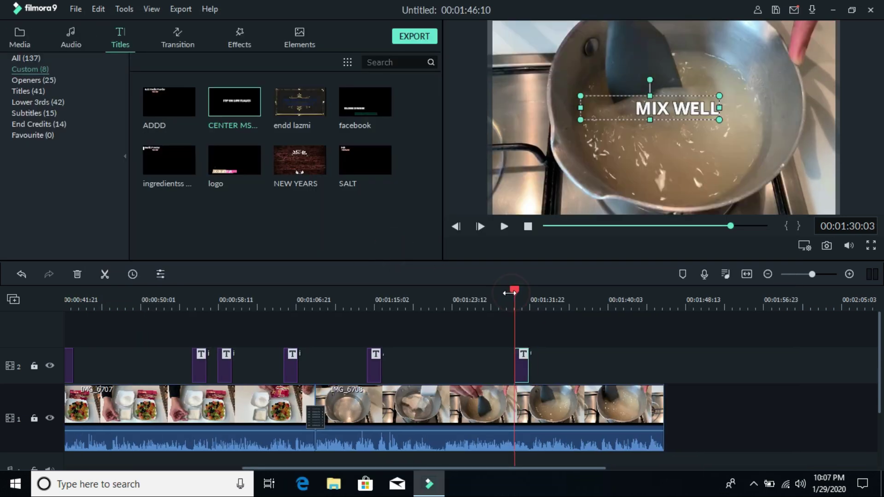
Step: Play the MIX WELL title from just before its start and on through IMG_6708 to about 00:01:38:13
{"action": "scroll", "coordinate": [517, 289], "scroll_direction": "down", "scroll_amount": 1}
{"action": "left_click_drag", "start_coordinate": [516, 290], "coordinate": [504, 291]}
{"action": "left_click", "coordinate": [504, 226]}
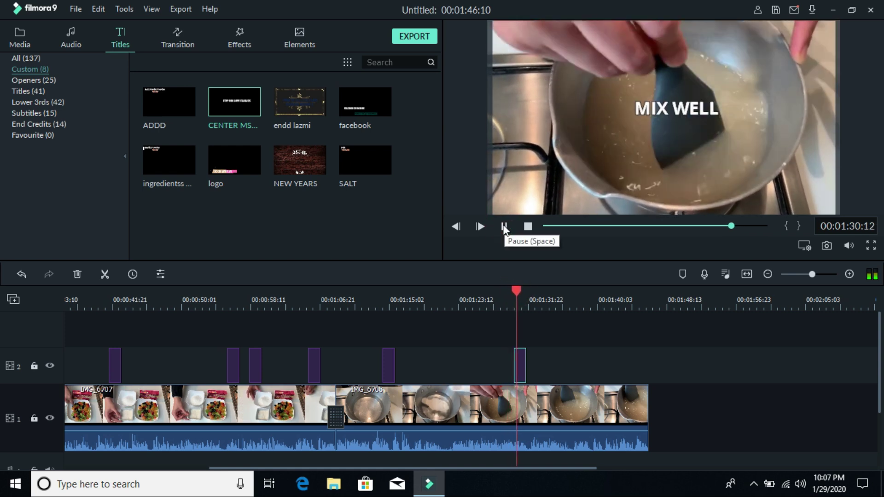
{"action": "left_click_drag", "start_coordinate": [642, 470], "coordinate": [661, 470]}
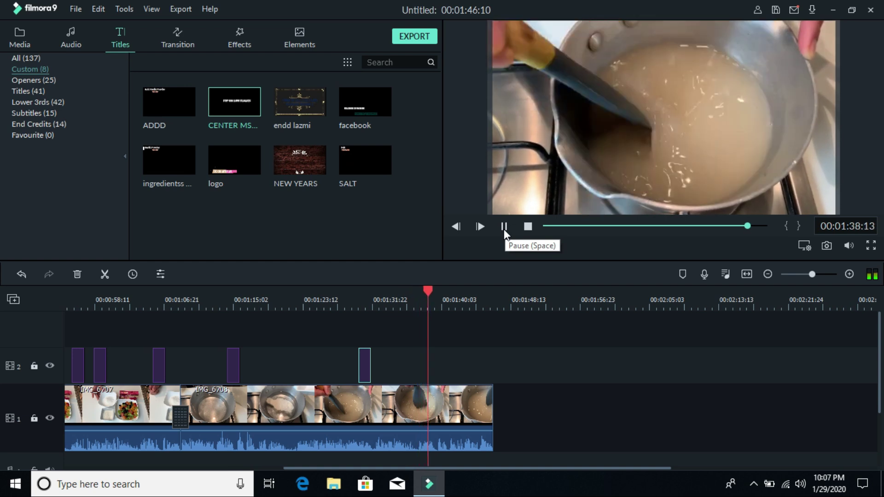
Step: Reopen the MIX WELL title to review its text, close it, and play on through IMG_6708
{"action": "left_click", "coordinate": [504, 226]}
{"action": "double_click", "coordinate": [364, 365]}
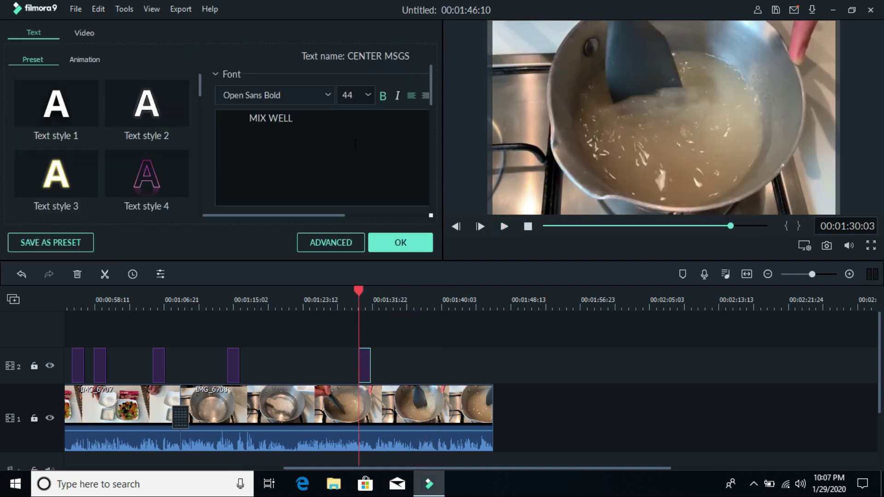
{"action": "left_click", "coordinate": [424, 248]}
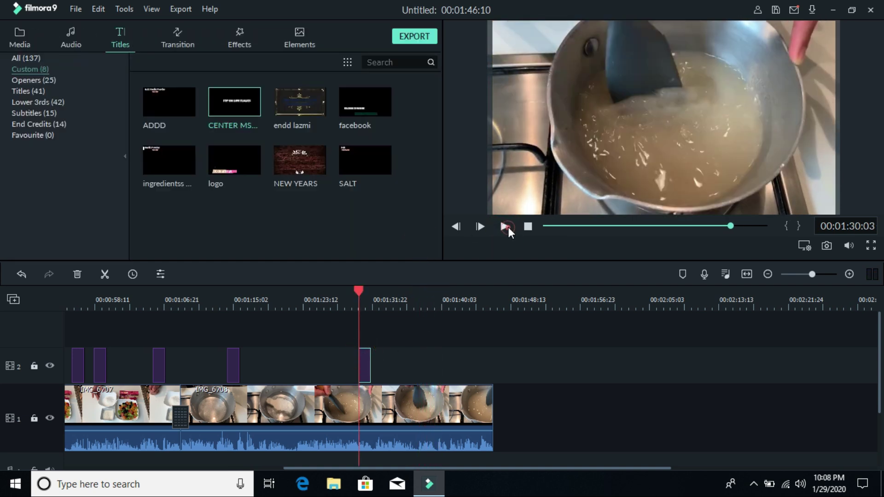
{"action": "left_click", "coordinate": [504, 227]}
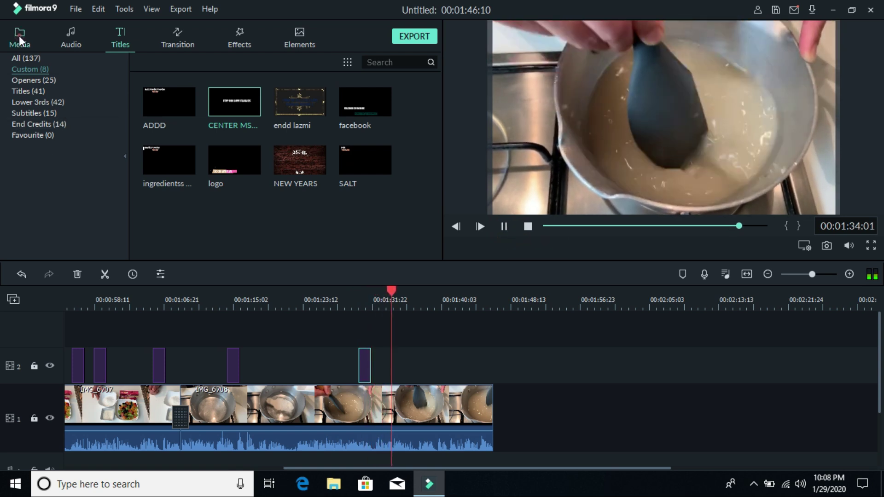
Step: Append clip IMG_6709 after IMG_6708 at 00:01:46:10 and set its scale to 102.82%
{"action": "left_click", "coordinate": [19, 36]}
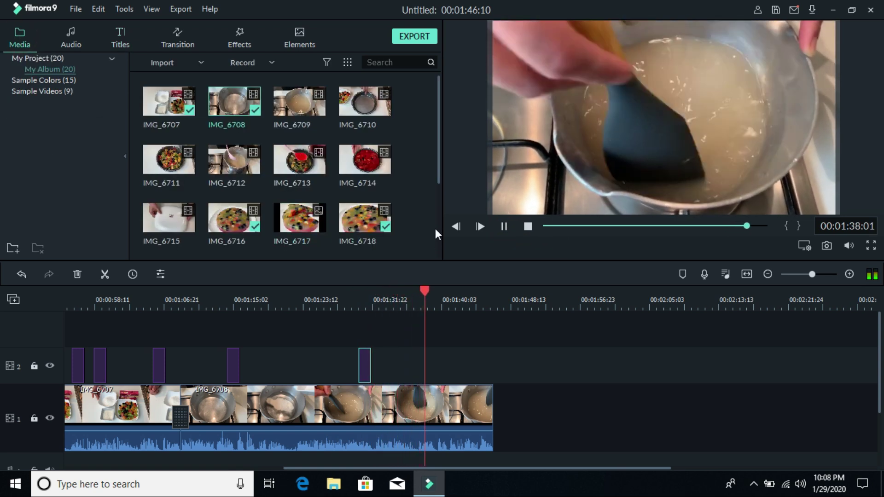
{"action": "left_click_drag", "start_coordinate": [556, 468], "coordinate": [654, 468]}
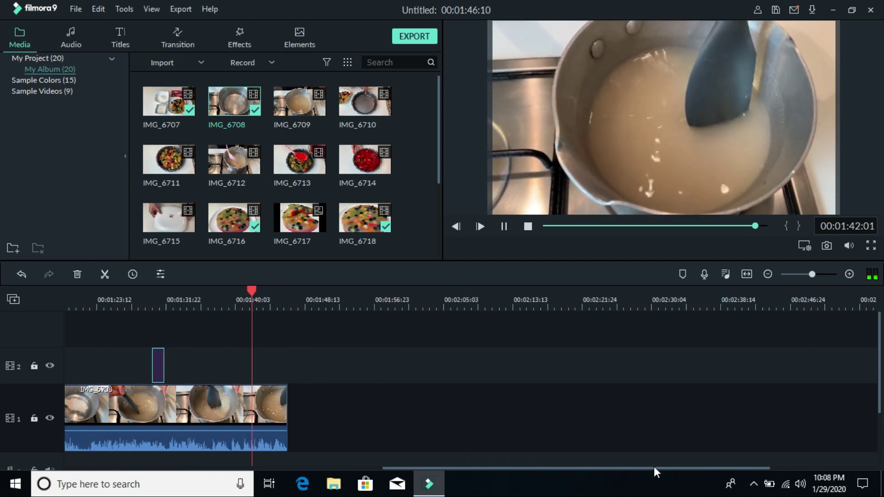
{"action": "left_click_drag", "start_coordinate": [318, 108], "coordinate": [290, 405]}
{"action": "double_click", "coordinate": [339, 399]}
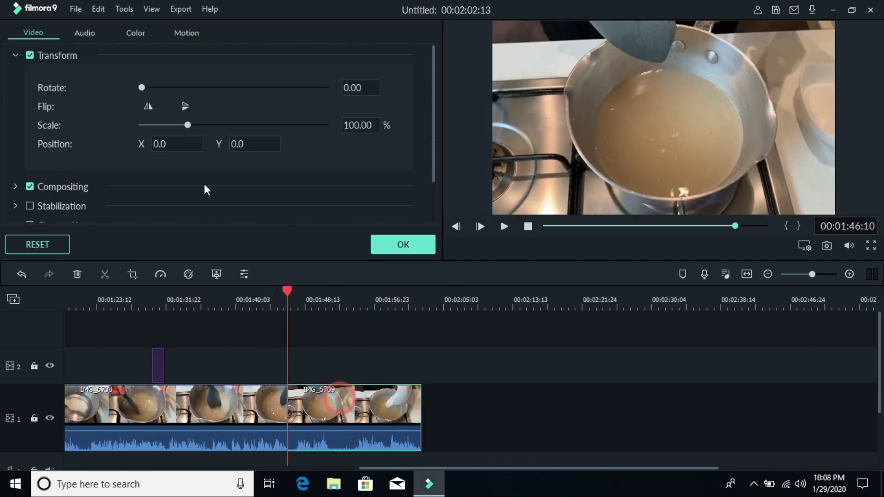
{"action": "left_click_drag", "start_coordinate": [188, 127], "coordinate": [189, 128]}
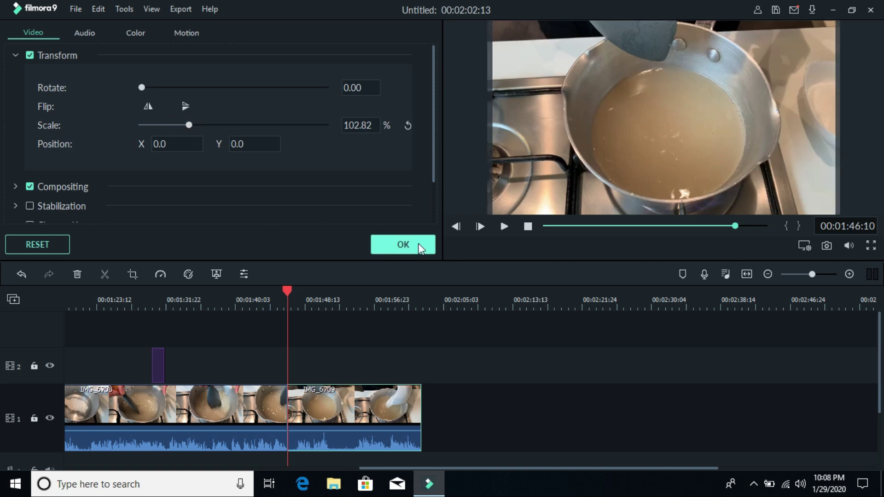
{"action": "left_click", "coordinate": [418, 244]}
Step: Add the Fade transition between IMG_6708 and IMG_6709, and play across it to 00:01:51:24
{"action": "left_click", "coordinate": [180, 35]}
{"action": "left_click_drag", "start_coordinate": [213, 185], "coordinate": [283, 408]}
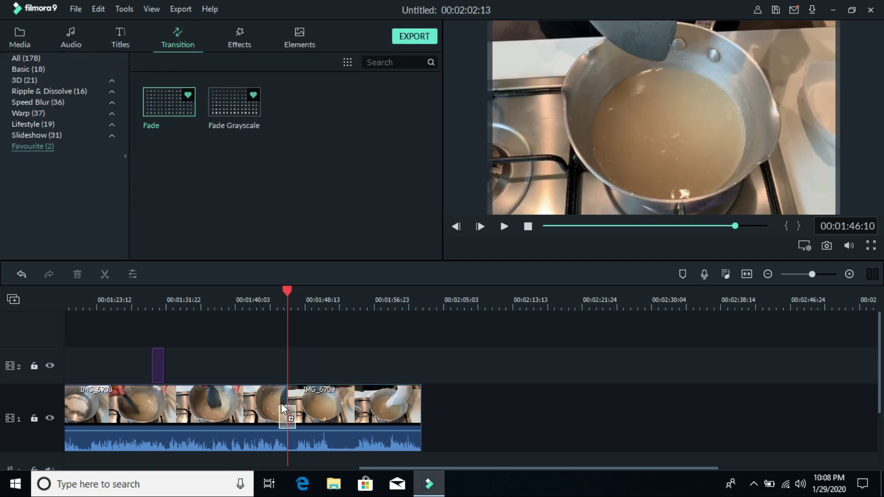
{"action": "left_click", "coordinate": [503, 227]}
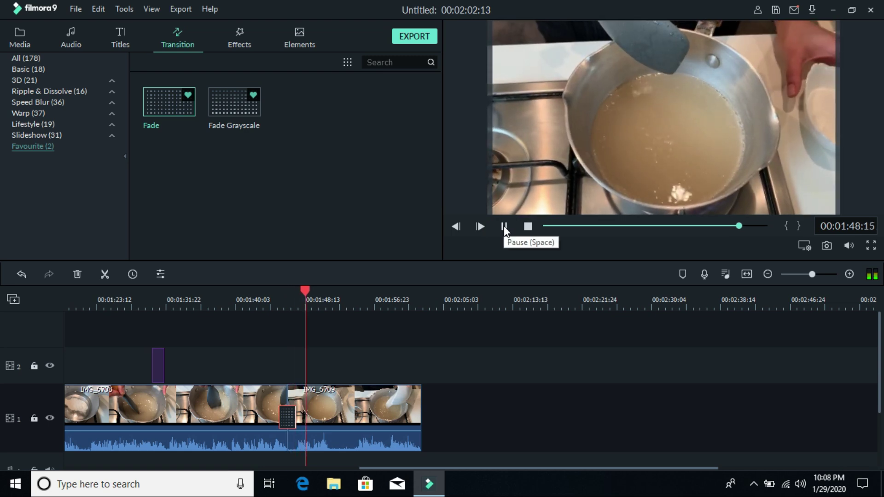
{"action": "left_click", "coordinate": [502, 225]}
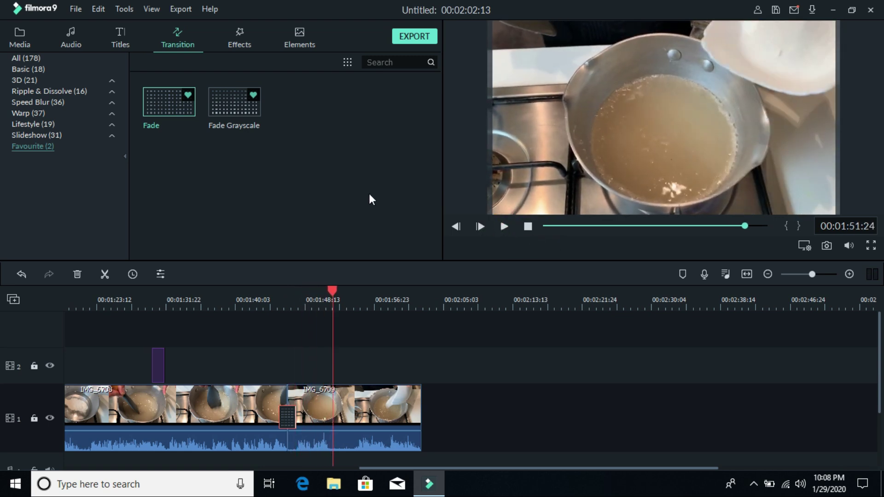
Step: Place the custom ADDD title above IMG_6709 at about 00:01:51:23 and set its heading to "Add: Sugar", aligned beside the white bar
{"action": "left_click", "coordinate": [124, 44]}
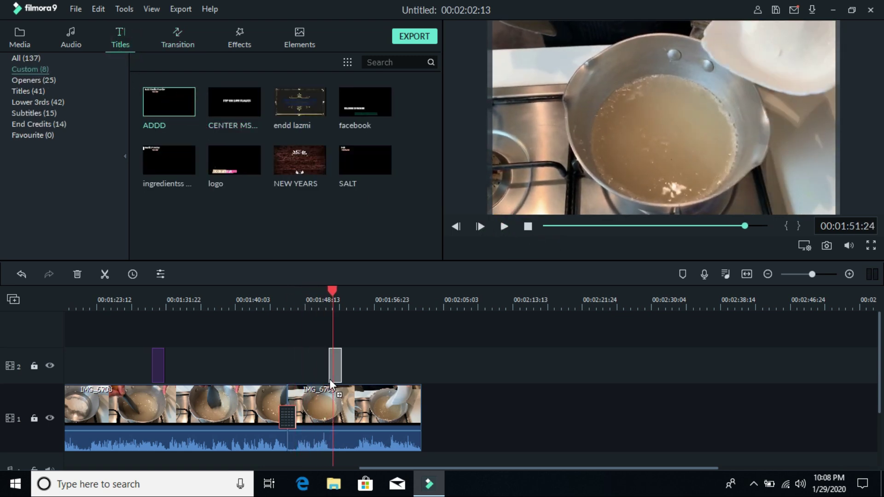
{"action": "double_click", "coordinate": [334, 378]}
{"action": "left_click", "coordinate": [336, 251]}
{"action": "left_click", "coordinate": [406, 76]}
{"action": "left_click_drag", "start_coordinate": [495, 74], "coordinate": [387, 75]}
{"action": "type", "text": "Sugar"}
{"action": "key", "text": "Left"}
{"action": "key", "text": "Left"}
{"action": "key", "text": "Left"}
{"action": "key", "text": "Left"}
{"action": "key", "text": "Left"}
{"action": "key", "text": "Left"}
{"action": "key", "text": "Left"}
{"action": "key", "text": "Left"}
{"action": "key", "text": "Left"}
{"action": "key", "text": "Left"}
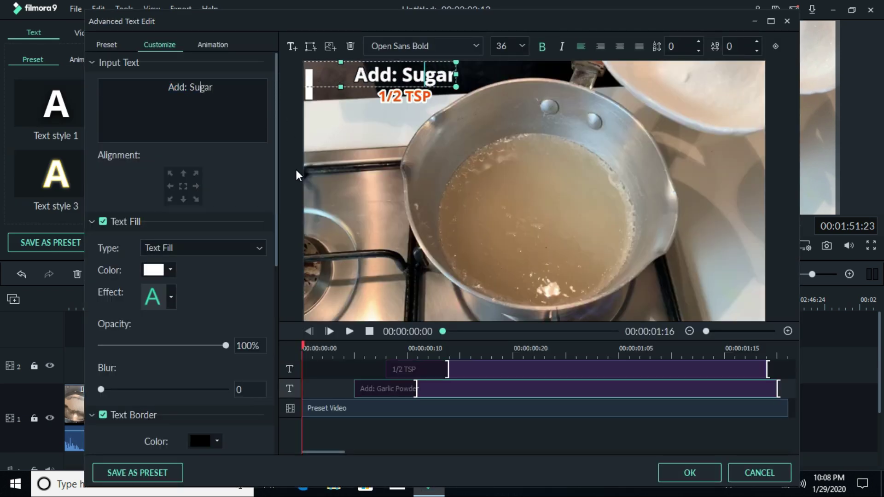
{"action": "key", "text": "BackSpace"}
{"action": "key", "text": "BackSpace"}
{"action": "key", "text": "BackSpace"}
{"action": "key", "text": "BackSpace"}
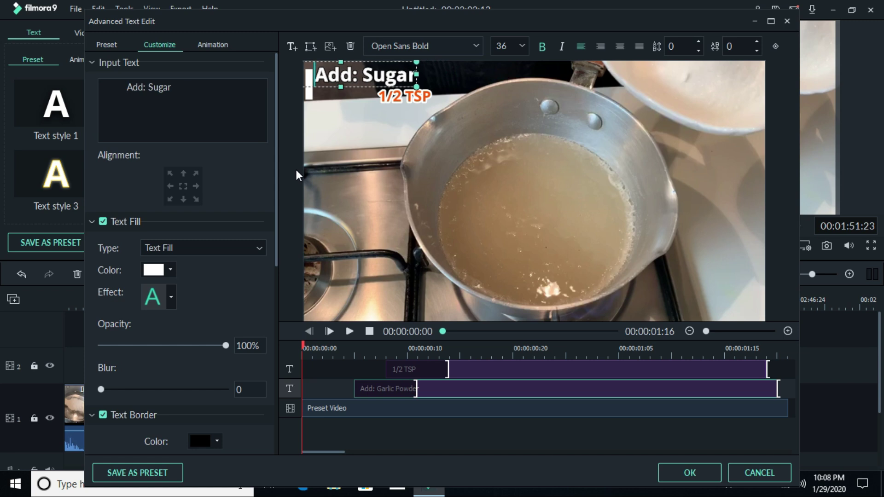
Step: Set the sugar title's amount line to "1/2 CUP", shift it under the heading, and apply the title
{"action": "left_click", "coordinate": [406, 96]}
{"action": "double_click", "coordinate": [244, 85]}
{"action": "type", "text": "CUP"}
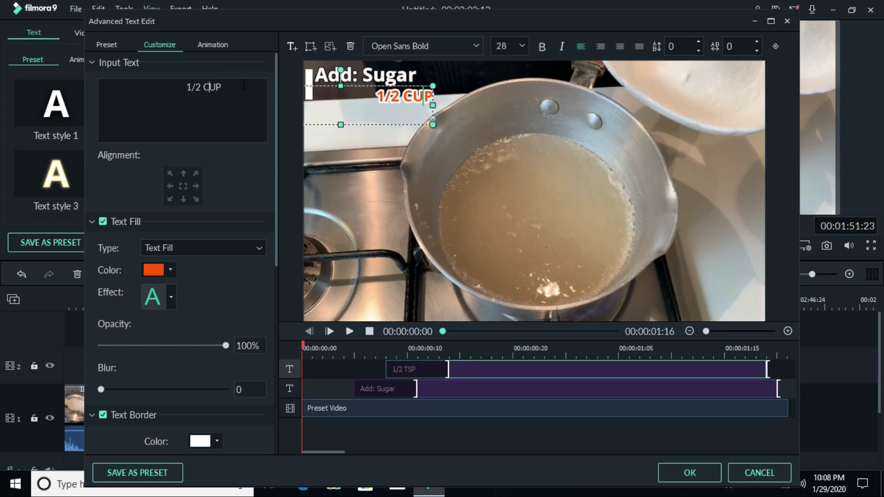
{"action": "key", "text": "BackSpace"}
{"action": "key", "text": "BackSpace"}
{"action": "key", "text": "BackSpace"}
{"action": "key", "text": "BackSpace"}
{"action": "left_click", "coordinate": [425, 182]}
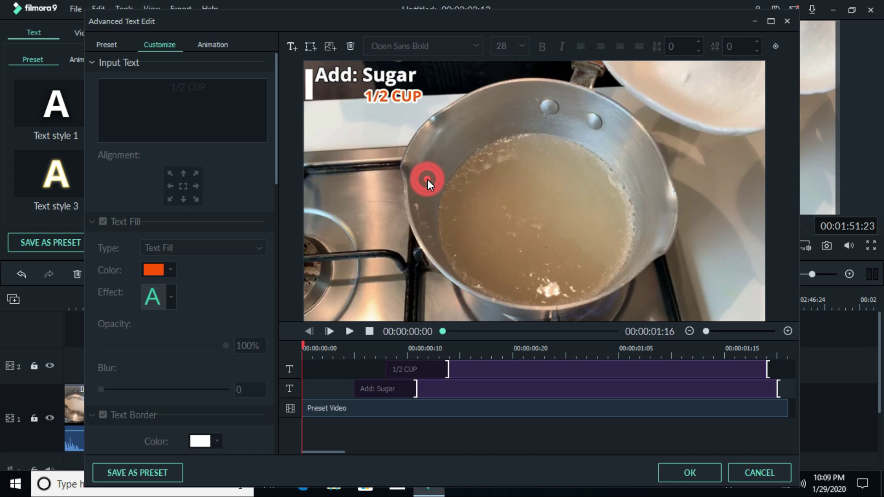
{"action": "left_click", "coordinate": [709, 472]}
{"action": "left_click", "coordinate": [415, 248]}
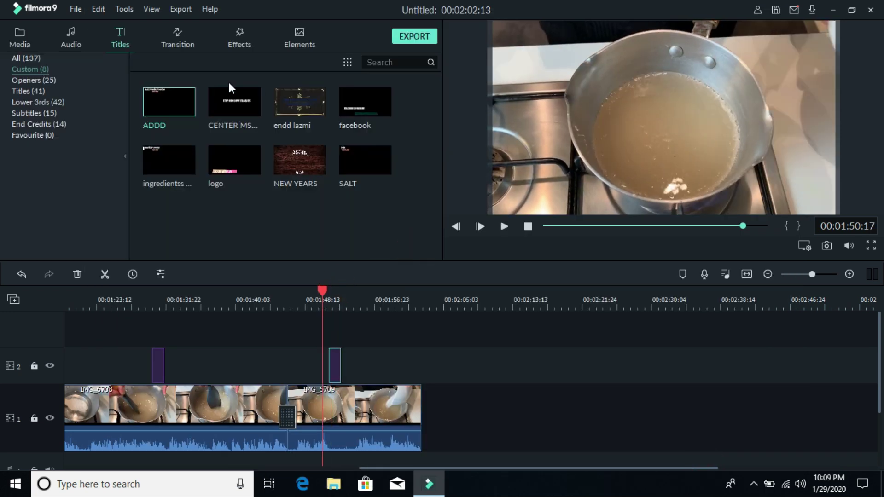
Step: Play the Add: Sugar title and the rest of IMG_6709 to its end at 00:02:02:13
{"action": "left_click", "coordinate": [37, 36]}
{"action": "left_click", "coordinate": [504, 226]}
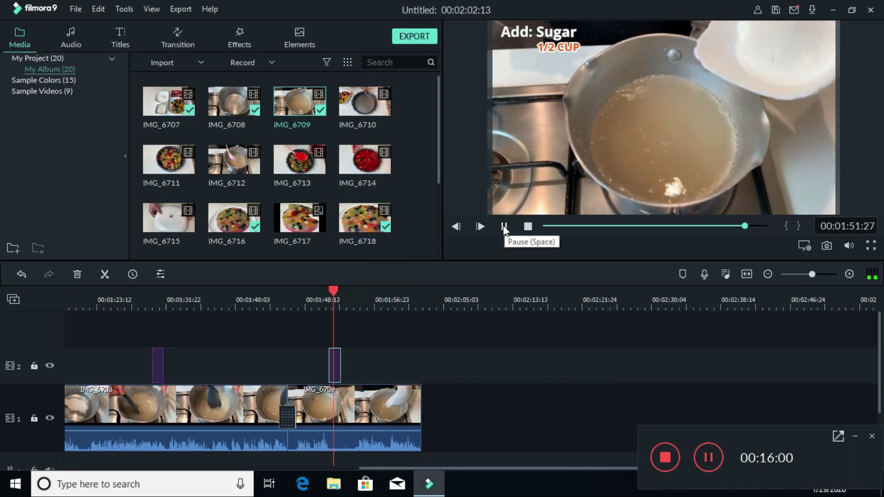
{"action": "left_click", "coordinate": [856, 436]}
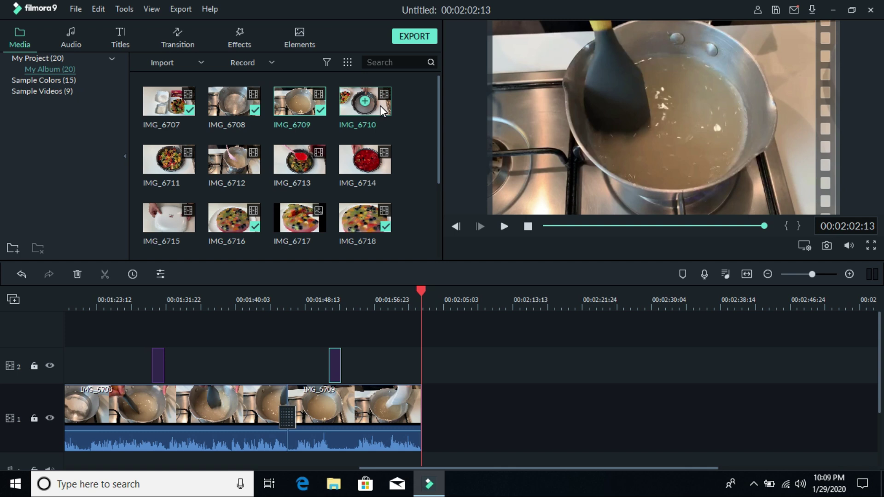
Step: Append clip IMG_6710 after IMG_6709 at 00:02:02:13 and enlarge its scale slightly
{"action": "left_click_drag", "start_coordinate": [385, 116], "coordinate": [425, 428]}
{"action": "double_click", "coordinate": [458, 431]}
{"action": "left_click_drag", "start_coordinate": [191, 125], "coordinate": [427, 417]}
{"action": "left_click", "coordinate": [408, 245]}
{"action": "left_click", "coordinate": [165, 41]}
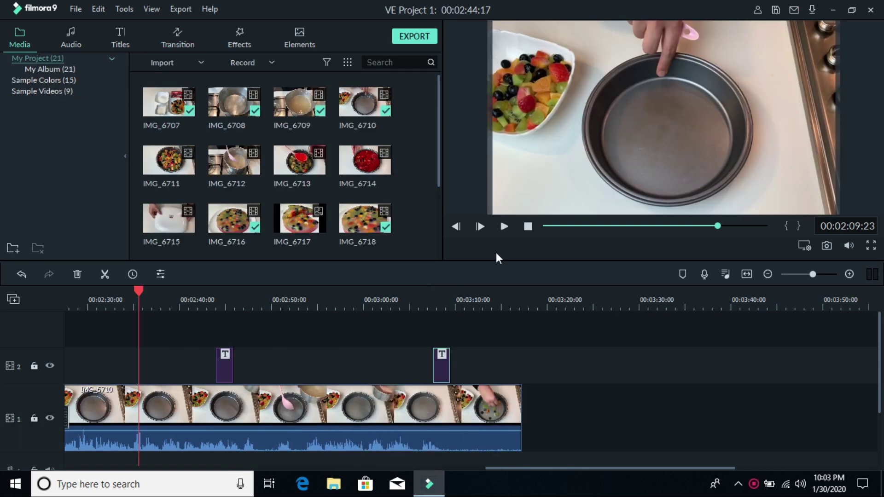
Step: Play IMG_6710 from 00:02:09:23 through its two titles to review them
{"action": "left_click", "coordinate": [504, 226]}
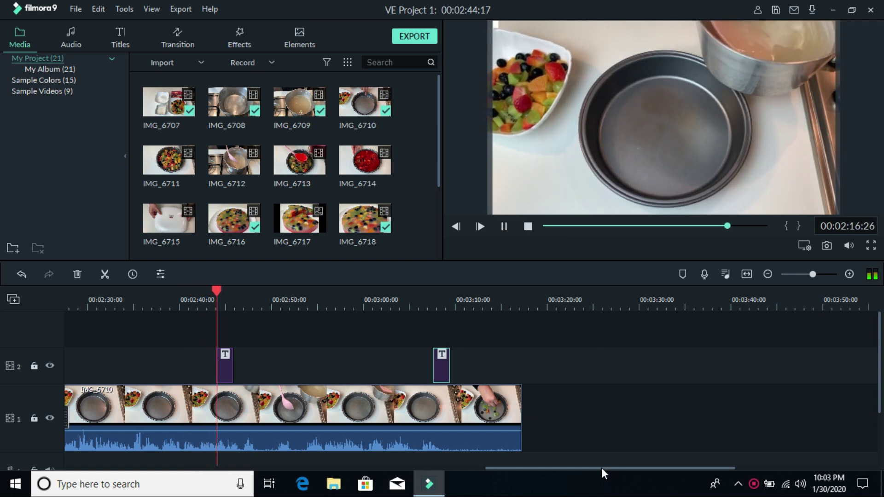
{"action": "left_click_drag", "start_coordinate": [602, 468], "coordinate": [640, 462]}
{"action": "left_click", "coordinate": [122, 438]}
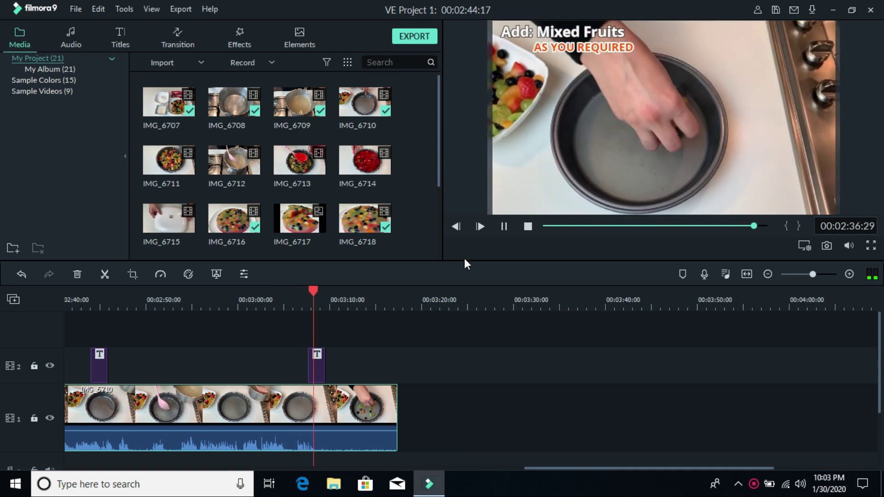
Step: Append clip IMG_6711 after IMG_6710 at 00:02:44:17 and set its scale to 102.82%
{"action": "left_click_drag", "start_coordinate": [194, 170], "coordinate": [400, 416]}
{"action": "double_click", "coordinate": [434, 436]}
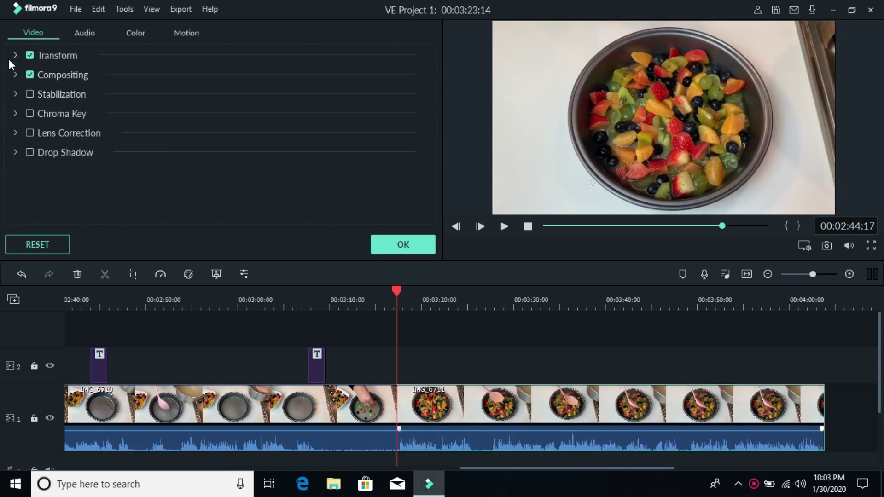
{"action": "left_click", "coordinate": [15, 56]}
{"action": "left_click_drag", "start_coordinate": [189, 124], "coordinate": [192, 126]}
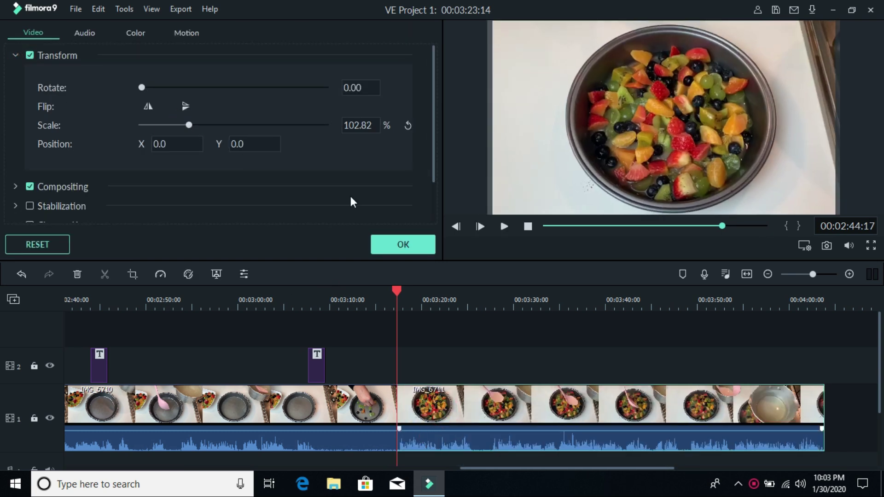
{"action": "left_click", "coordinate": [403, 244]}
Step: Add the favourite Fade transition between IMG_6710 and IMG_6711, and play across it to 00:02:50:24
{"action": "left_click", "coordinate": [177, 39]}
{"action": "left_click", "coordinate": [121, 38]}
{"action": "left_click", "coordinate": [174, 33]}
{"action": "left_click", "coordinate": [54, 145]}
{"action": "left_click_drag", "start_coordinate": [181, 108], "coordinate": [392, 416]}
{"action": "left_click", "coordinate": [504, 227]}
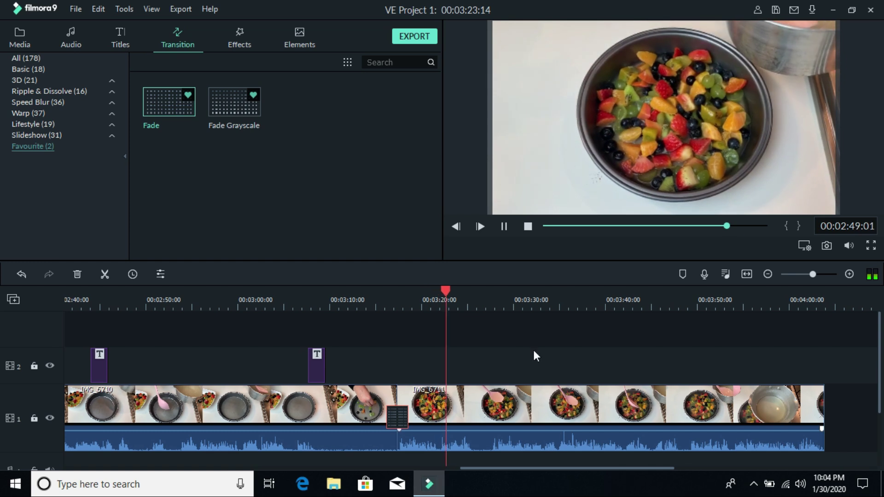
{"action": "left_click", "coordinate": [505, 226]}
Step: Place the custom ADDD title above IMG_6711 at 00:02:50:08 and set its heading to "Add: Agar Agar Mixture"
{"action": "left_click", "coordinate": [128, 39]}
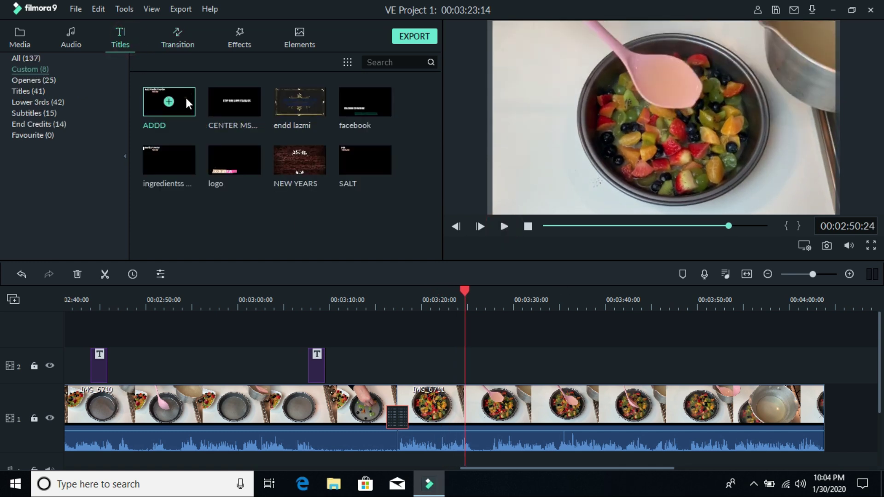
{"action": "left_click", "coordinate": [505, 226]}
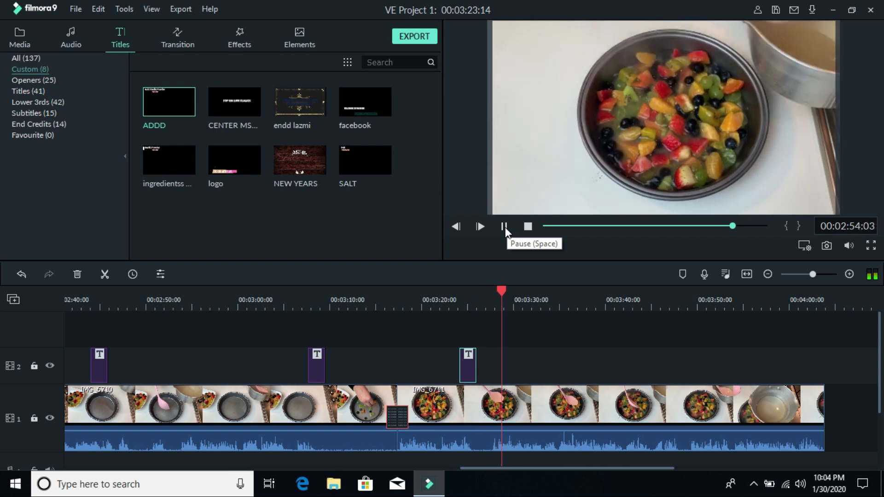
{"action": "double_click", "coordinate": [467, 359]}
{"action": "left_click", "coordinate": [333, 243]}
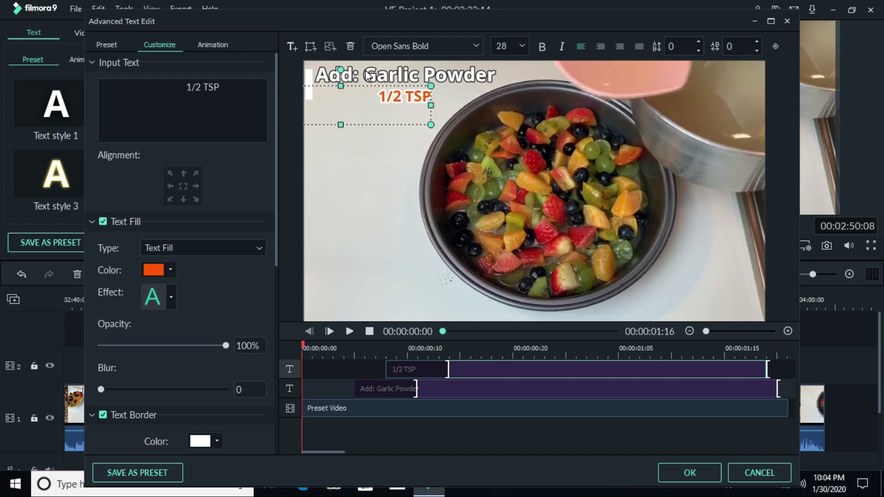
{"action": "left_click", "coordinate": [369, 76]}
{"action": "left_click_drag", "start_coordinate": [246, 87], "coordinate": [194, 88]}
{"action": "type", "text": "Agar Agar"}
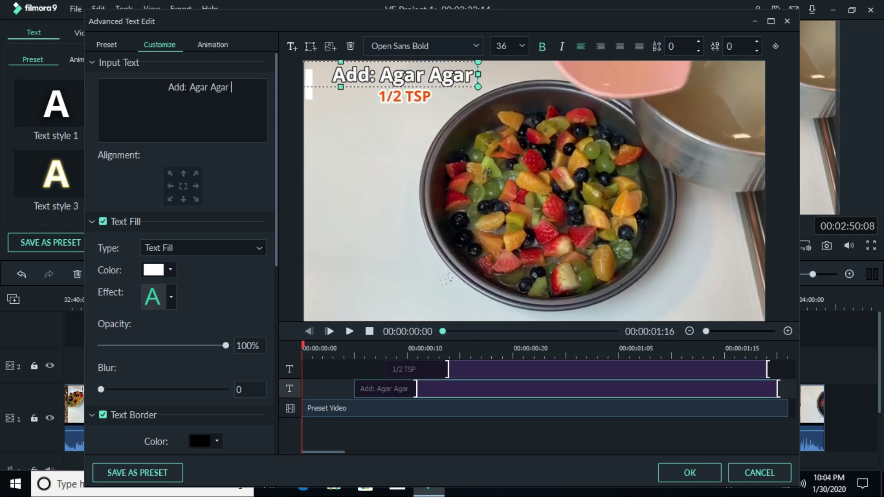
{"action": "type", "text": " Mixture"}
{"action": "left_click", "coordinate": [167, 87]}
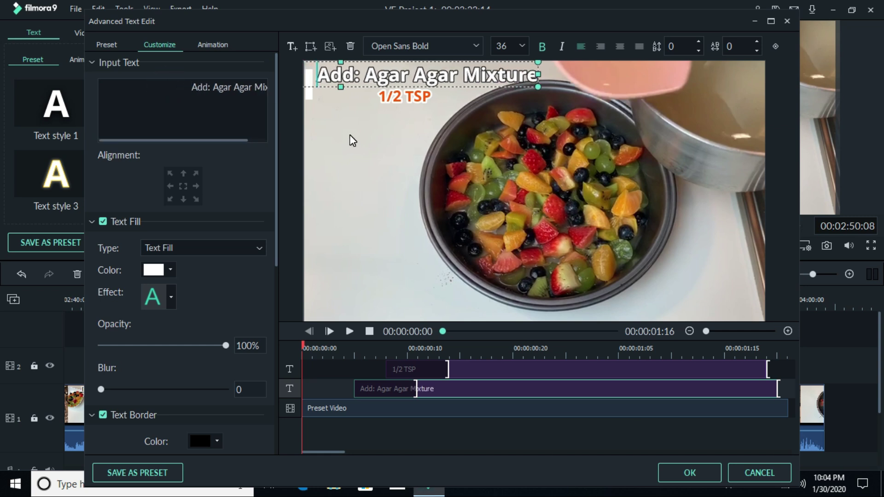
Step: Set the agar agar mixture title's amount line to "1 LAYER" and apply the title
{"action": "left_click", "coordinate": [401, 101]}
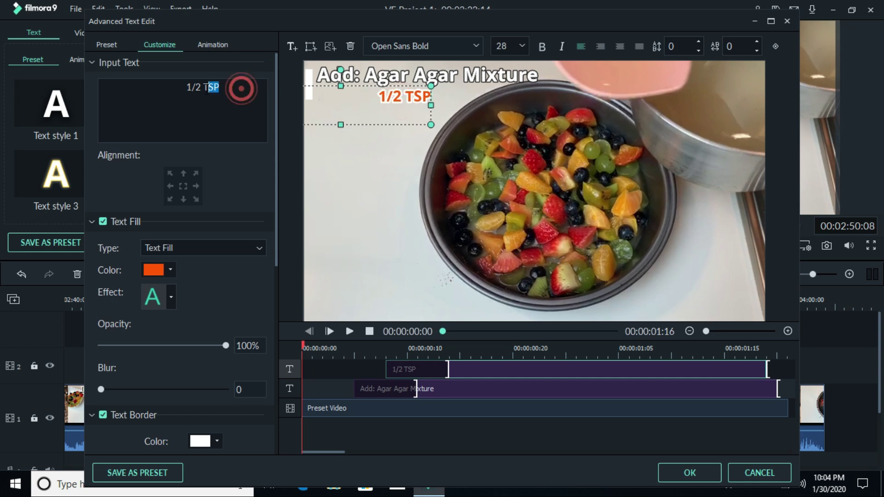
{"action": "left_click_drag", "start_coordinate": [208, 87], "coordinate": [193, 87]}
{"action": "key", "text": "BackSpace"}
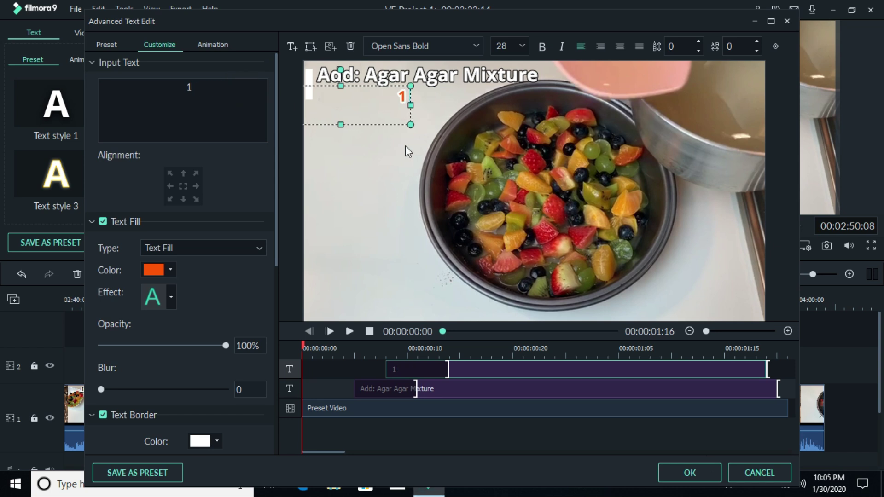
{"action": "type", "text": "LAYER"}
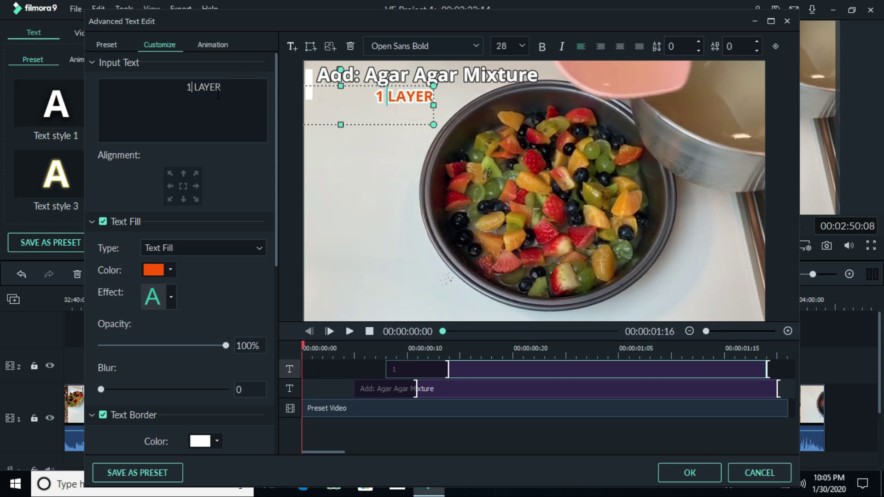
{"action": "key", "text": "Left"}
{"action": "left_click", "coordinate": [690, 473]}
{"action": "left_click", "coordinate": [403, 244]}
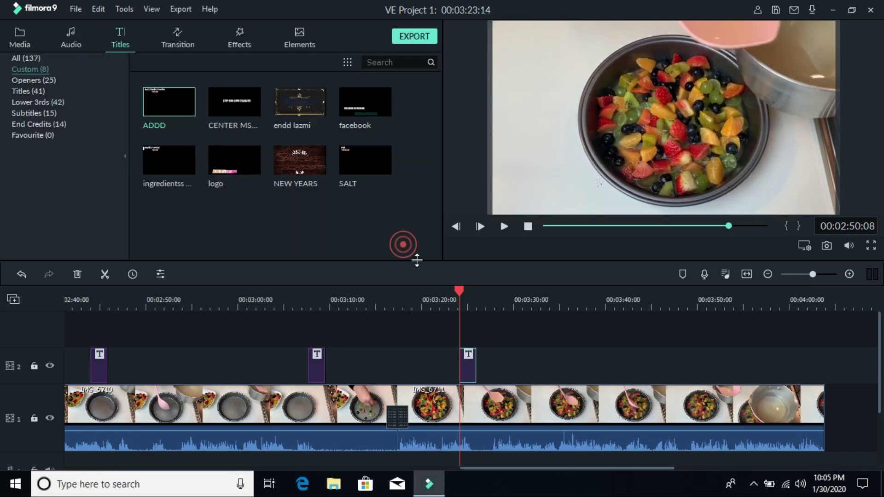
Step: Play back the agar agar mixture title over IMG_6711, recheck its text, and return to the project media
{"action": "left_click", "coordinate": [504, 226]}
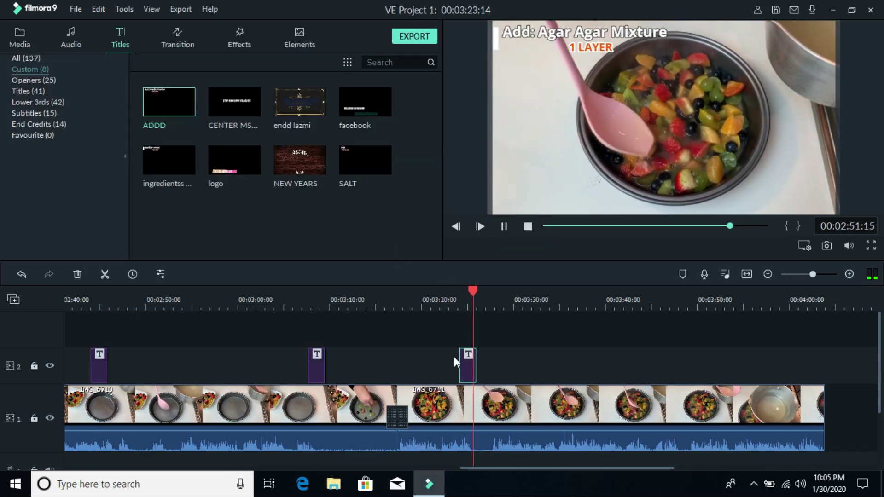
{"action": "double_click", "coordinate": [468, 366]}
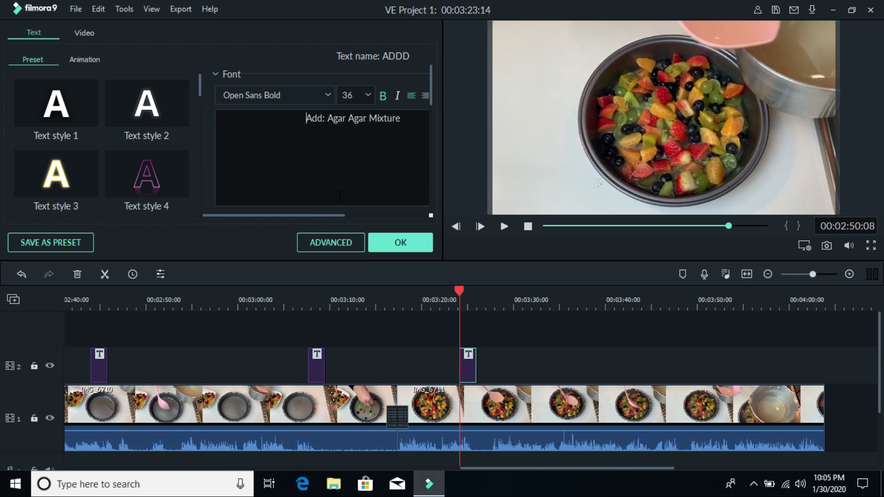
{"action": "left_click", "coordinate": [384, 239]}
{"action": "left_click", "coordinate": [506, 226]}
{"action": "left_click_drag", "start_coordinate": [571, 470], "coordinate": [620, 461]}
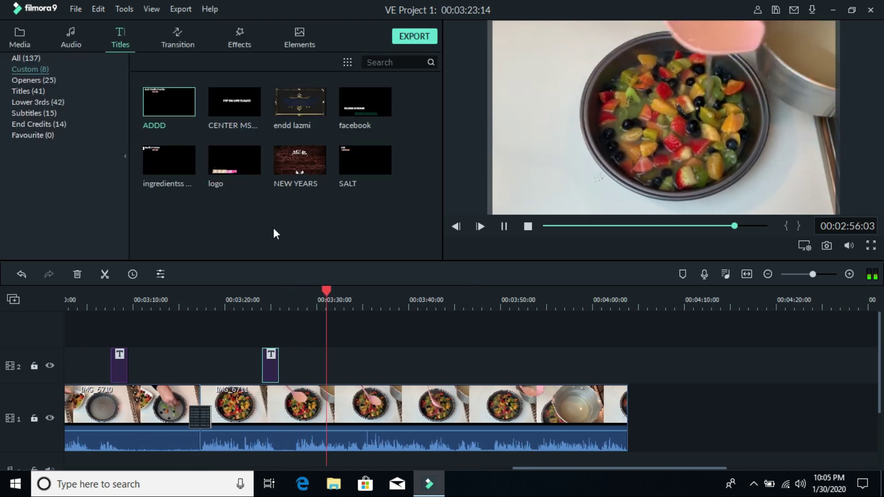
{"action": "left_click", "coordinate": [25, 37]}
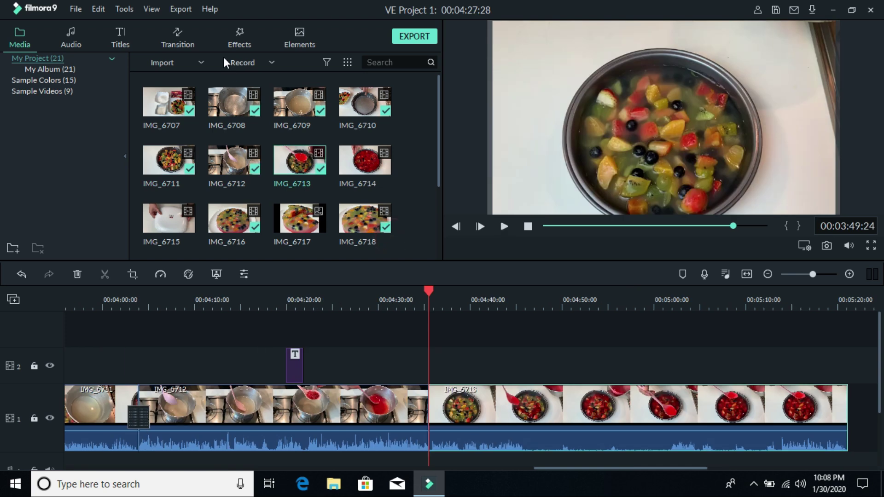
Step: Add the favourite Fade transition between IMG_6712 and IMG_6713, and play across it to 00:03:54:01
{"action": "left_click", "coordinate": [181, 31]}
{"action": "left_click_drag", "start_coordinate": [186, 107], "coordinate": [419, 409]}
{"action": "left_click", "coordinate": [503, 226]}
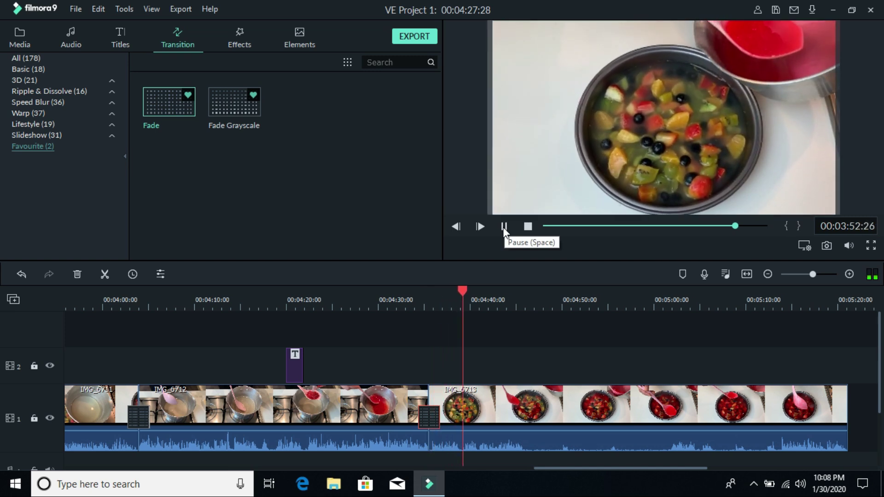
{"action": "left_click", "coordinate": [504, 226]}
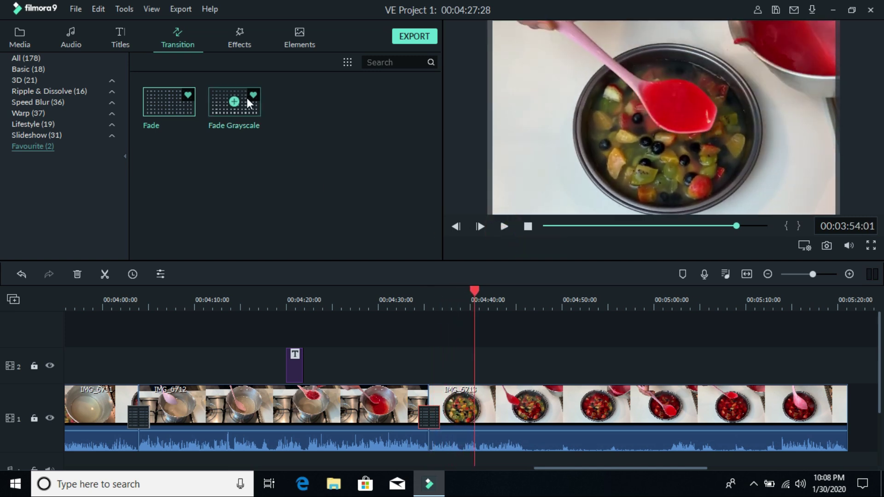
Step: Place the custom ADDD title above IMG_6713 at the playhead and set its heading to "Add: Jelly"
{"action": "left_click", "coordinate": [118, 31]}
{"action": "left_click_drag", "start_coordinate": [182, 100], "coordinate": [472, 356]}
{"action": "double_click", "coordinate": [474, 358]}
{"action": "left_click", "coordinate": [333, 236]}
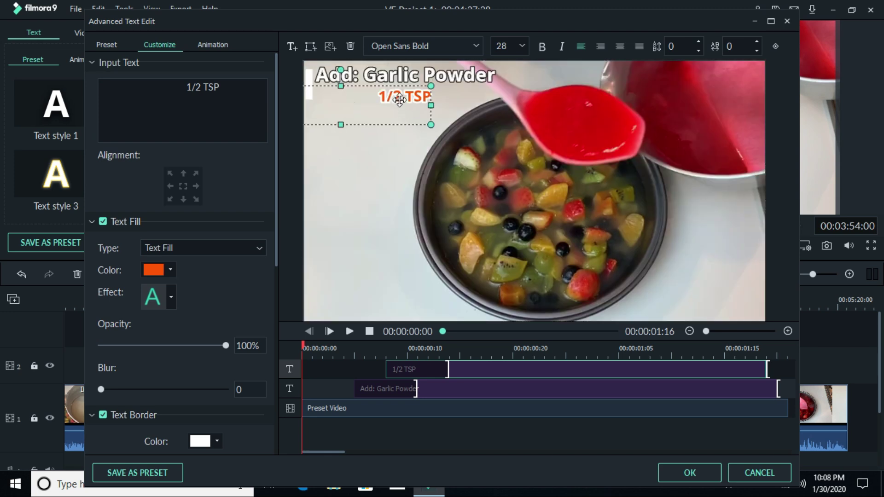
{"action": "left_click", "coordinate": [398, 84]}
{"action": "left_click_drag", "start_coordinate": [230, 90], "coordinate": [197, 87]}
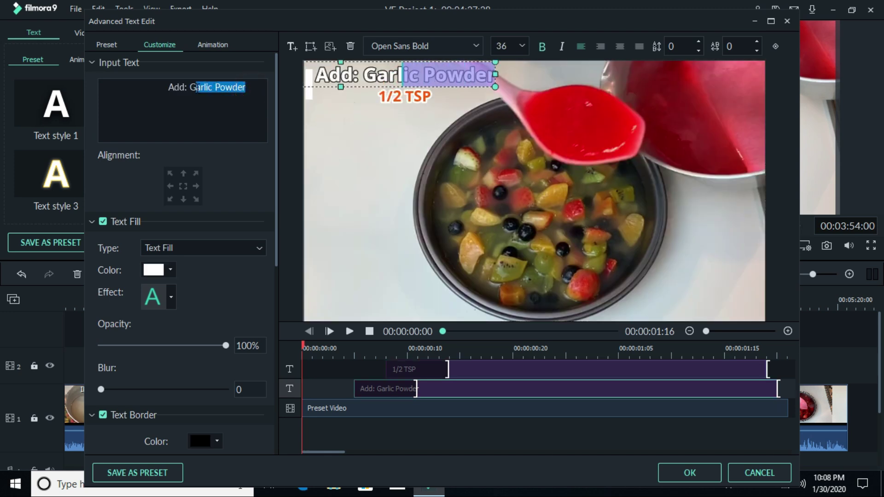
{"action": "type", "text": "Jelly"}
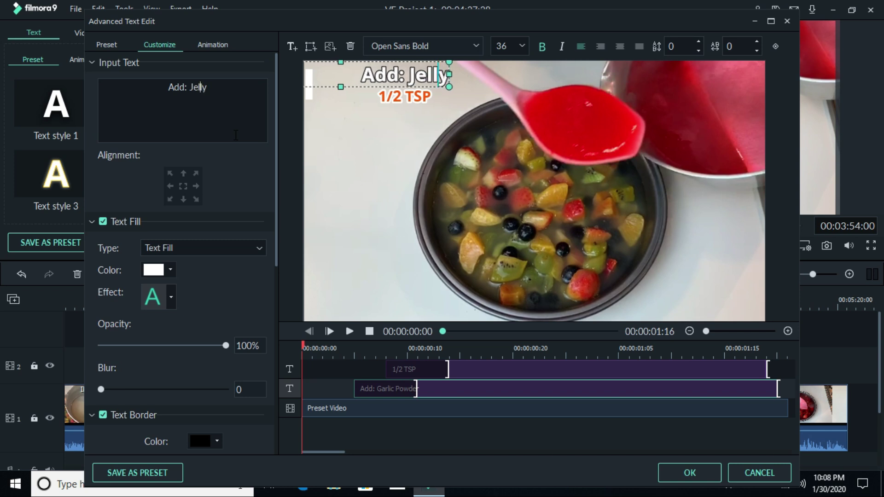
Step: Remove the extra leading spaces from the "Add: Jelly" heading to realign it, and apply the title
{"action": "key", "text": "BackSpace"}
{"action": "key", "text": "BackSpace"}
{"action": "key", "text": "BackSpace"}
{"action": "key", "text": "BackSpace"}
{"action": "key", "text": "BackSpace"}
{"action": "key", "text": "BackSpace"}
{"action": "key", "text": "BackSpace"}
{"action": "key", "text": "BackSpace"}
{"action": "key", "text": "BackSpace"}
{"action": "key", "text": "BackSpace"}
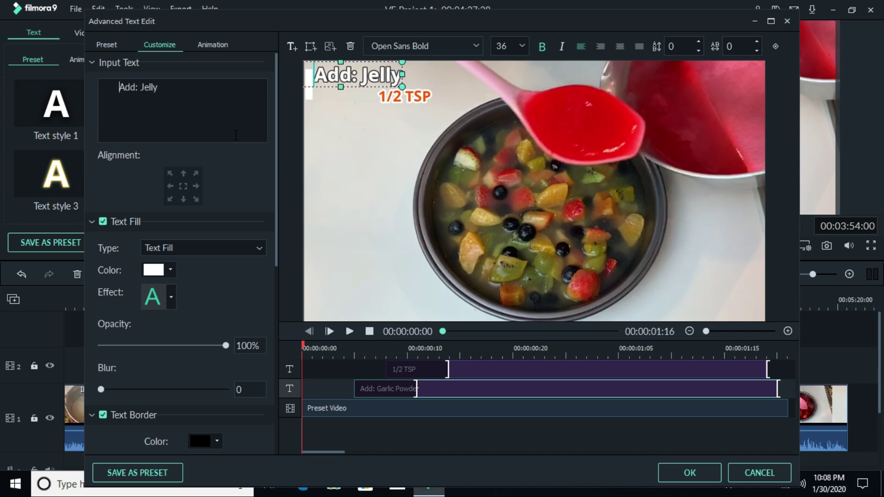
{"action": "left_click", "coordinate": [689, 473]}
{"action": "left_click", "coordinate": [388, 249]}
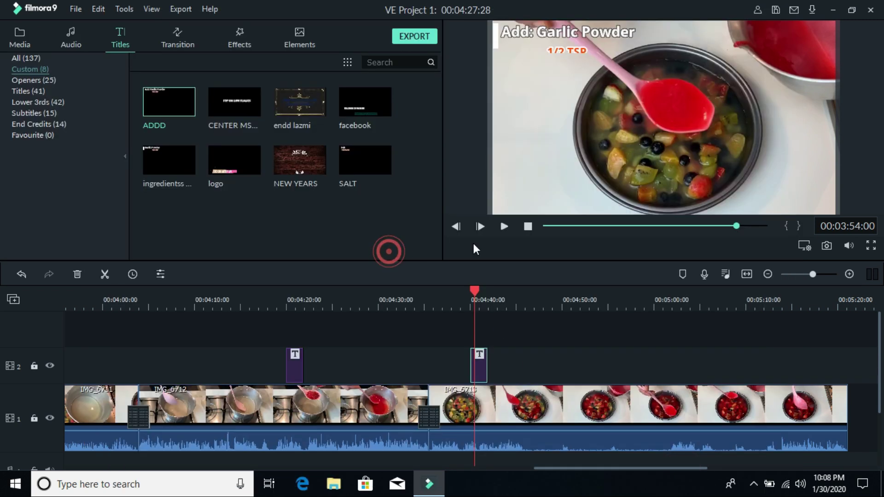
Step: Preview the jelly title, set its amount line to "1 LAYER" with fewer leading spaces, and apply it
{"action": "left_click", "coordinate": [501, 227]}
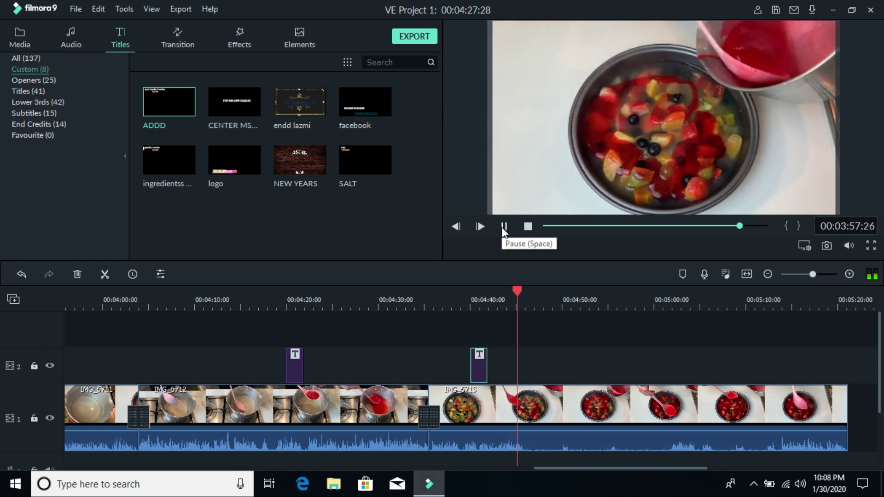
{"action": "left_click", "coordinate": [504, 228]}
{"action": "double_click", "coordinate": [479, 355]}
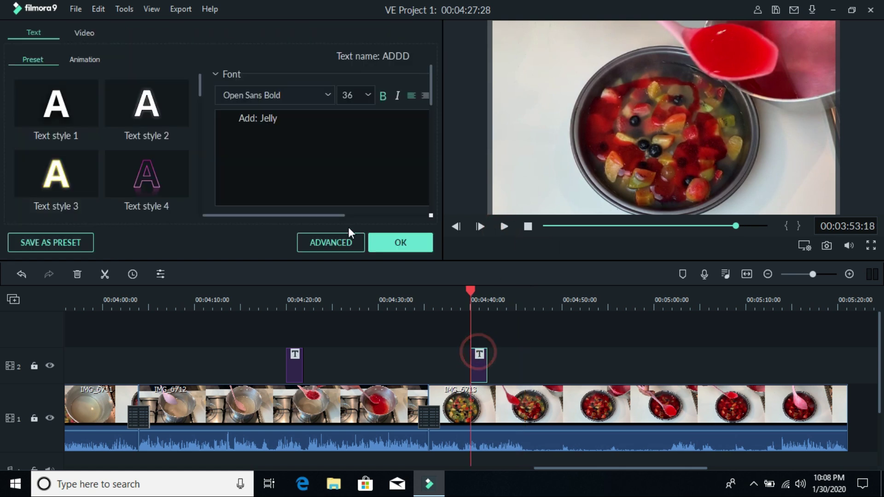
{"action": "left_click", "coordinate": [318, 247]}
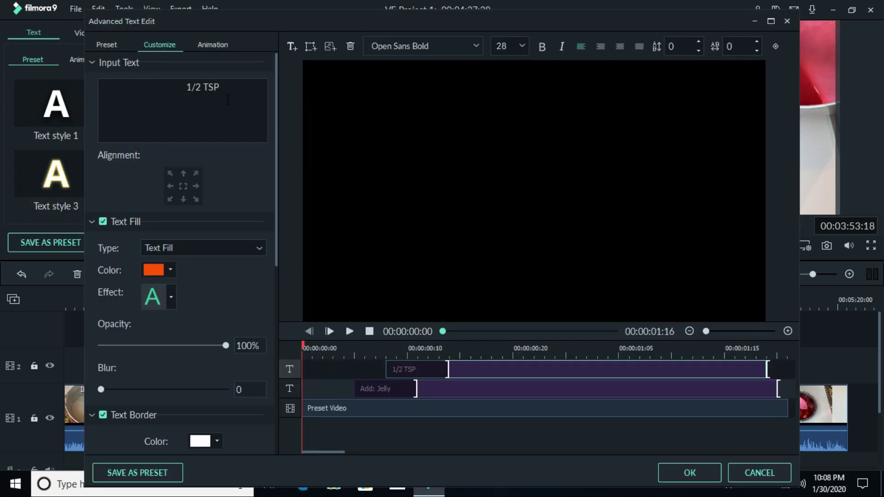
{"action": "left_click_drag", "start_coordinate": [223, 92], "coordinate": [196, 87]}
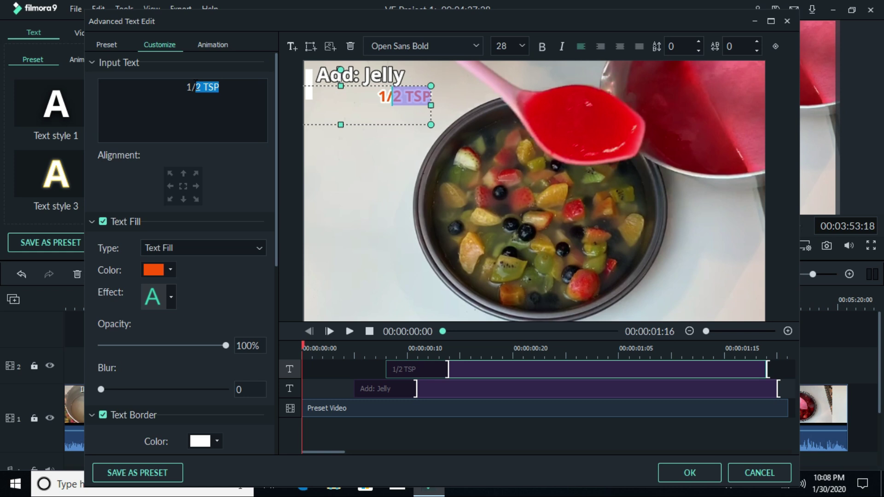
{"action": "type", "text": "LAYER"}
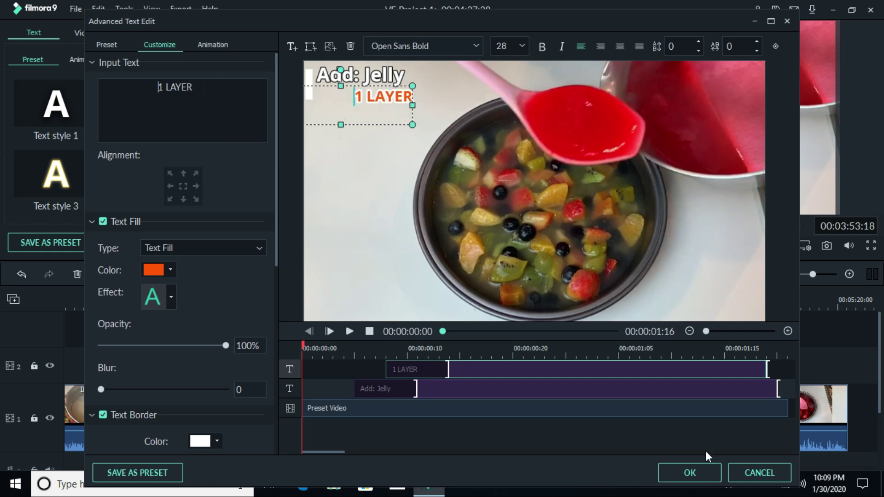
{"action": "left_click", "coordinate": [695, 475]}
{"action": "left_click", "coordinate": [414, 247]}
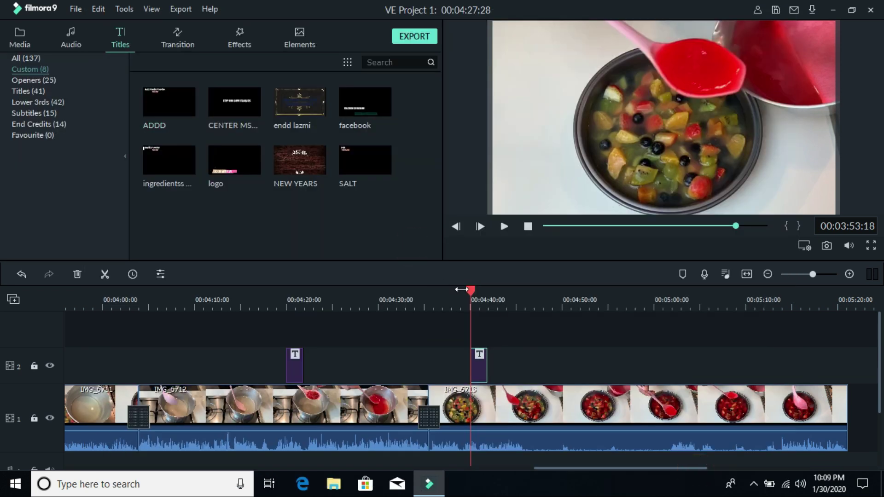
Step: Play back the jelly title and the rest of IMG_6713, replaying the closing stretch and pausing at about 00:04:23
{"action": "left_click", "coordinate": [505, 228]}
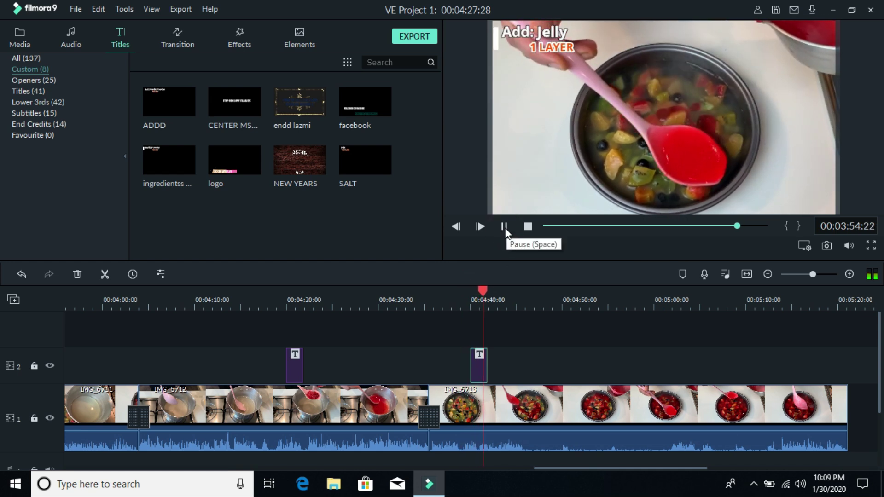
{"action": "left_click", "coordinate": [606, 468]}
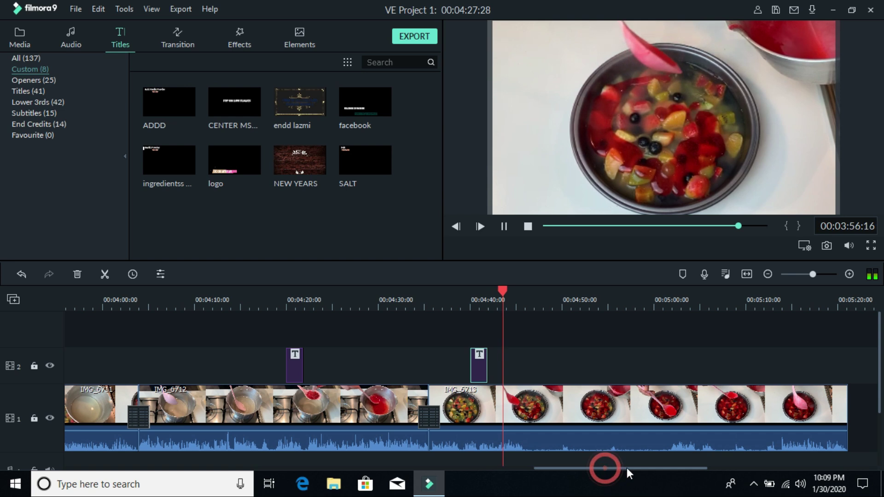
{"action": "left_click", "coordinate": [649, 468]}
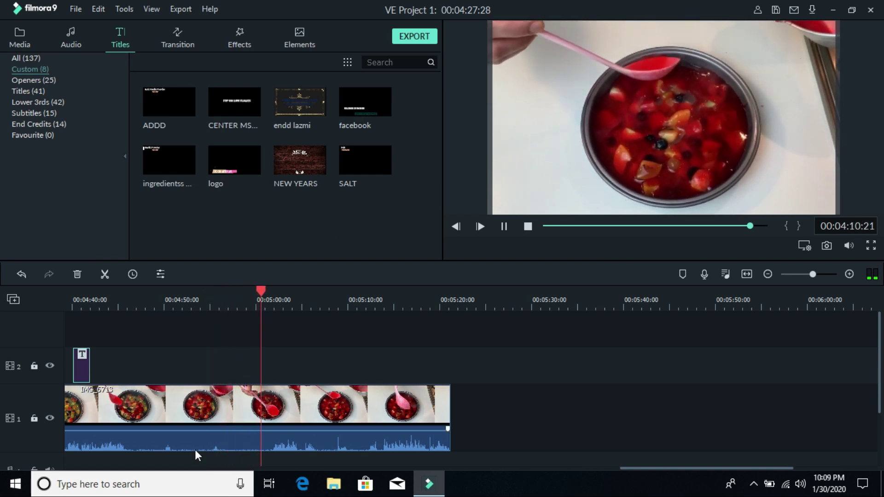
{"action": "left_click", "coordinate": [197, 424]}
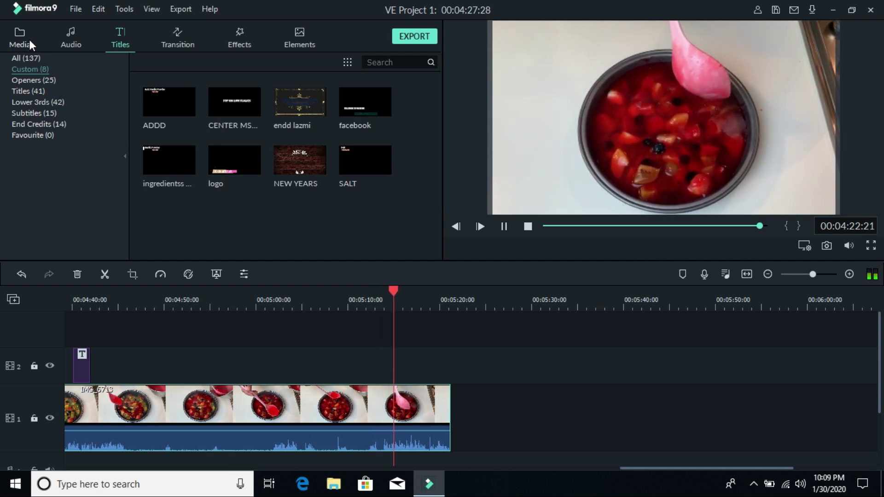
{"action": "left_click", "coordinate": [505, 226]}
{"action": "left_click_drag", "start_coordinate": [381, 298], "coordinate": [362, 300]}
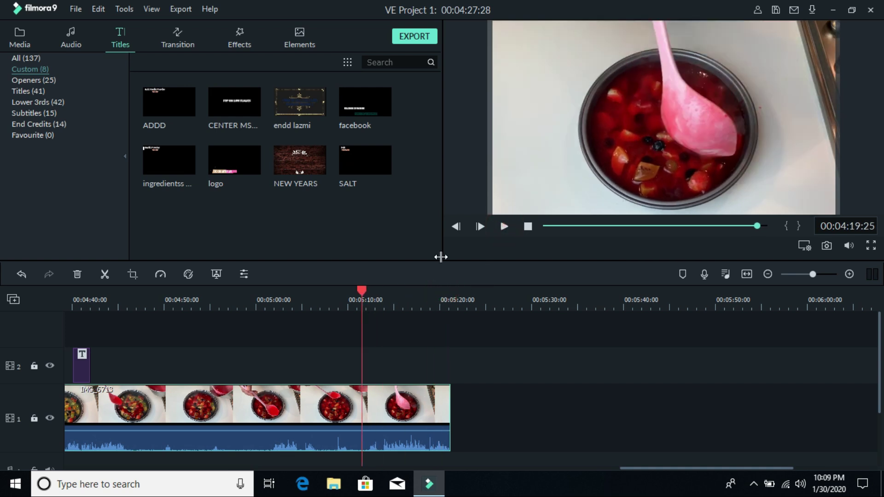
{"action": "left_click", "coordinate": [504, 227]}
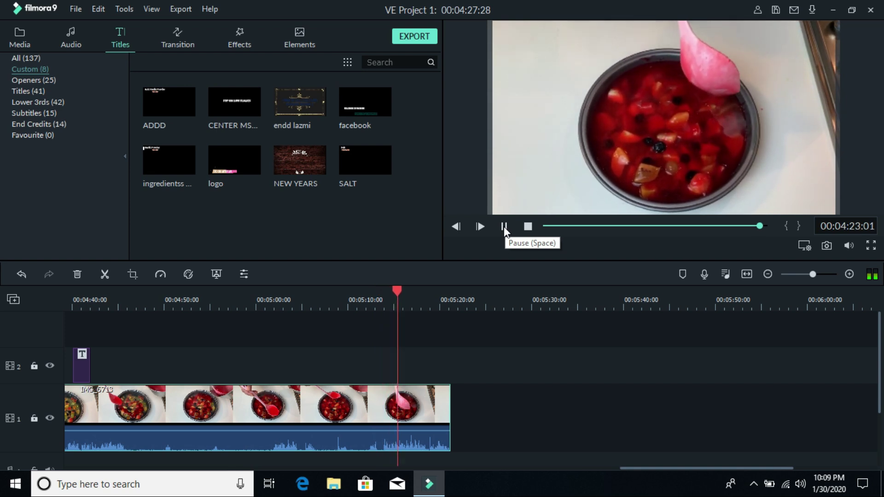
{"action": "left_click", "coordinate": [504, 226]}
Step: Place the custom CENTER MSGS title above IMG_6713 at about 00:04:23 and open its advanced text editor
{"action": "left_click_drag", "start_coordinate": [246, 102], "coordinate": [399, 363]}
{"action": "double_click", "coordinate": [398, 363]}
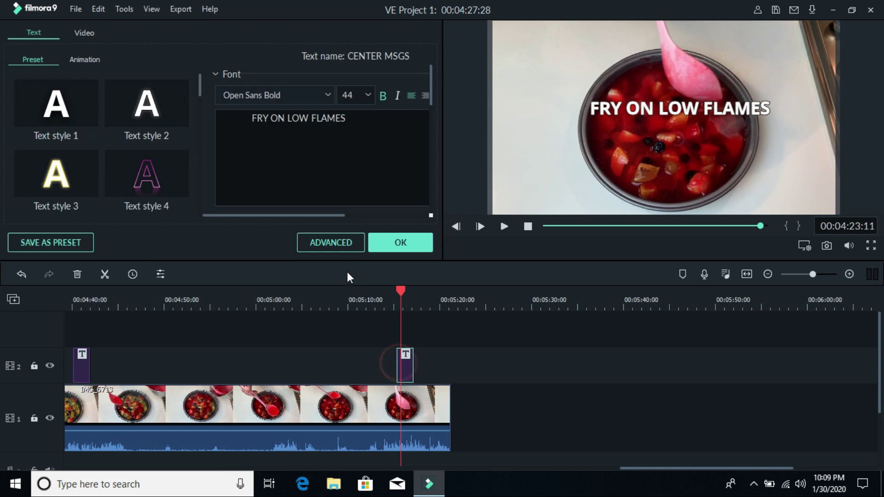
{"action": "left_click", "coordinate": [335, 247]}
Step: Set the CENTER MSGS title's text to "REFRIGERATE TO 4-5 HOURS", centre it over the pan, and apply the title
{"action": "left_click_drag", "start_coordinate": [245, 90], "coordinate": [136, 87]}
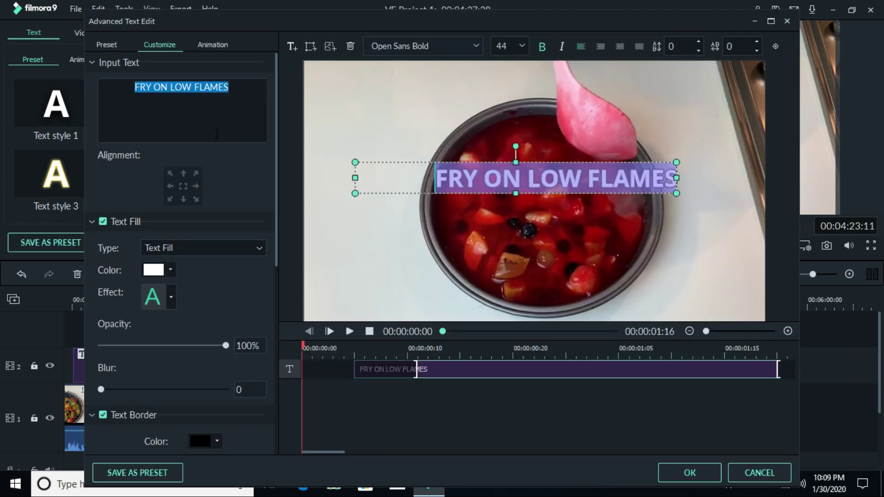
{"action": "type", "text": "REFRI"}
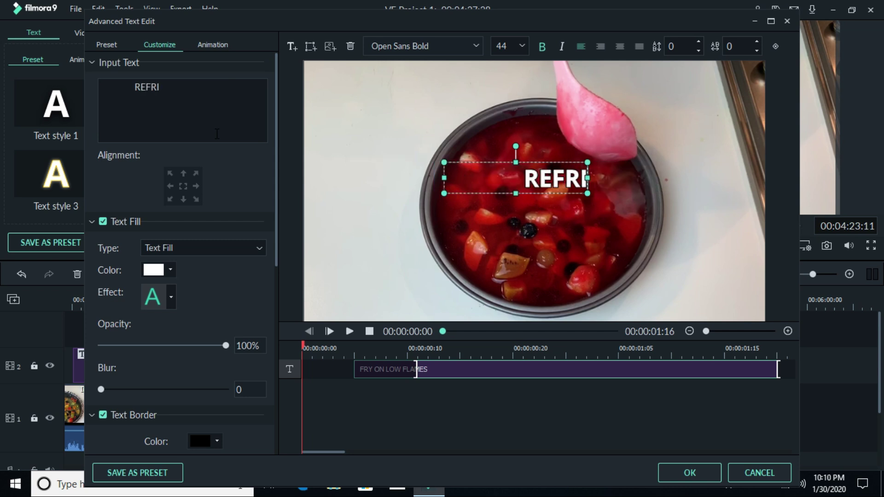
{"action": "type", "text": "GERATE"}
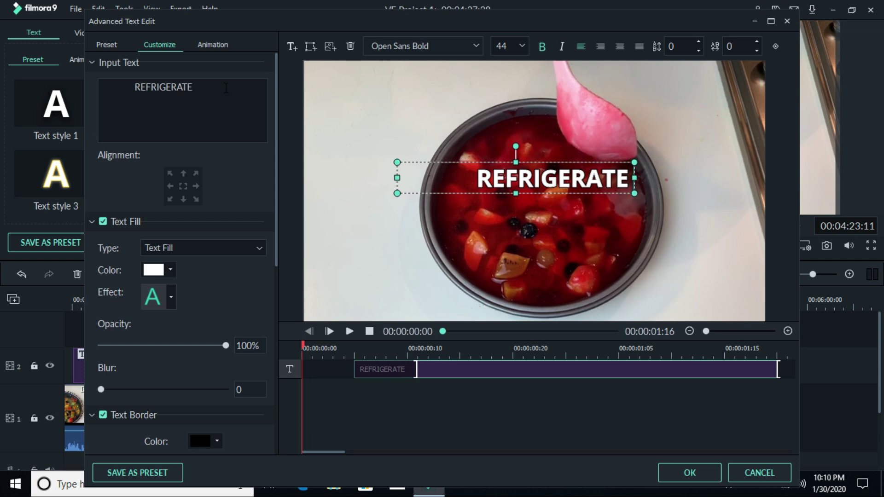
{"action": "type", "text": " TO -"}
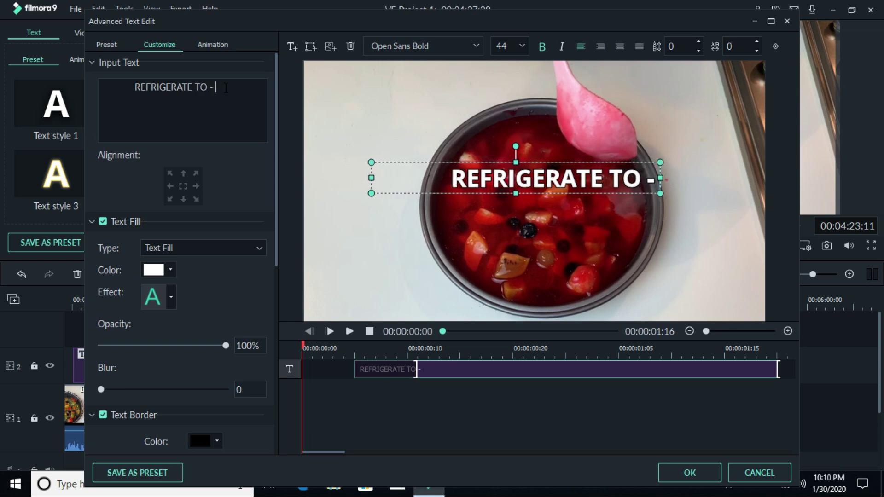
{"action": "key", "text": "BackSpace"}
{"action": "key", "text": "BackSpace"}
{"action": "key", "text": "BackSpace"}
{"action": "type", "text": "4"}
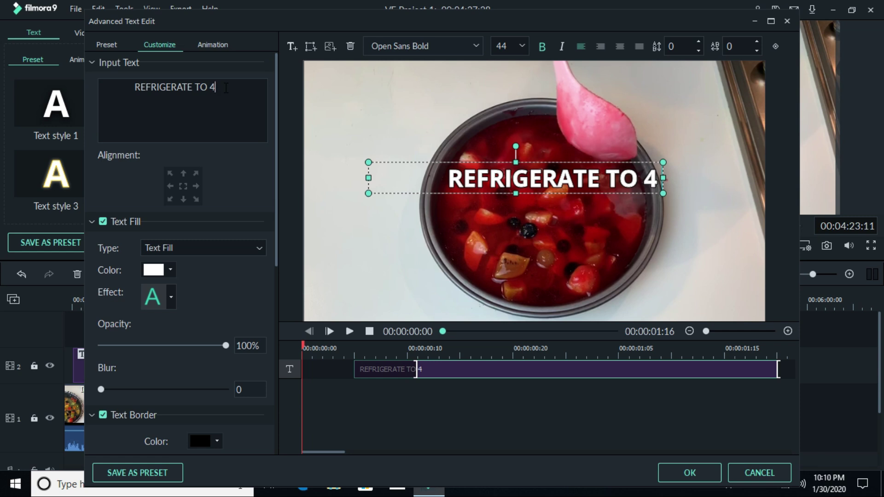
{"action": "type", "text": "-5 HOURS"}
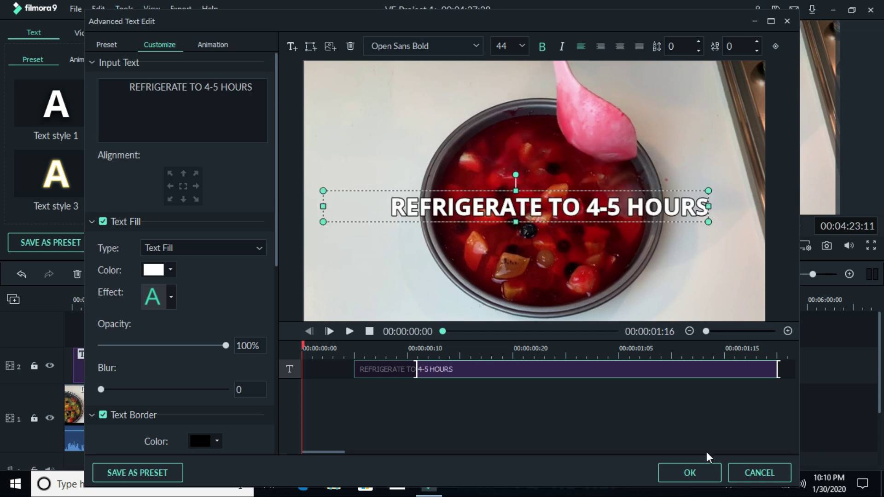
{"action": "left_click", "coordinate": [691, 473]}
{"action": "left_click", "coordinate": [406, 245]}
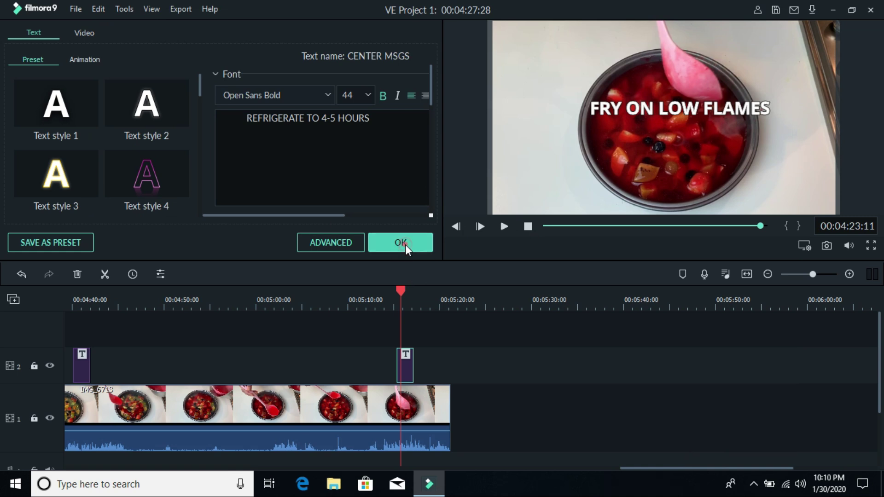
Step: Play back the refrigeration title to the end of IMG_6713, and locate clip IMG_6714 in the project media
{"action": "left_click_drag", "start_coordinate": [398, 287], "coordinate": [391, 289]}
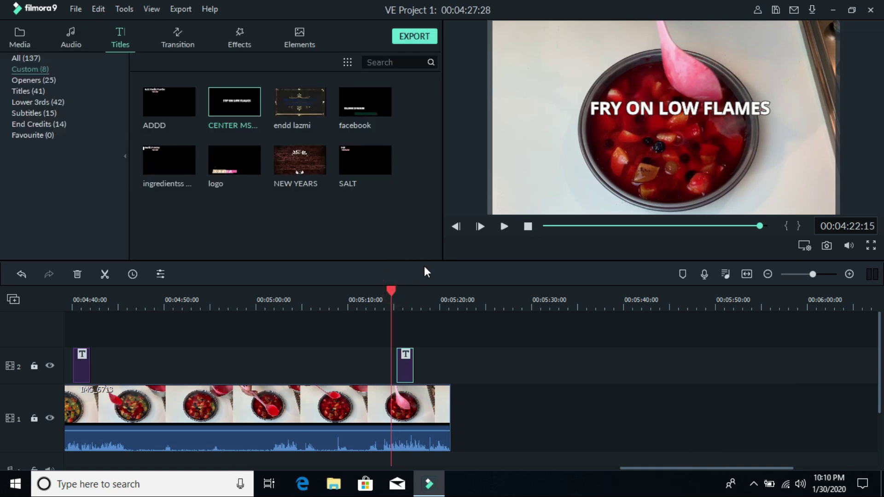
{"action": "left_click", "coordinate": [505, 224]}
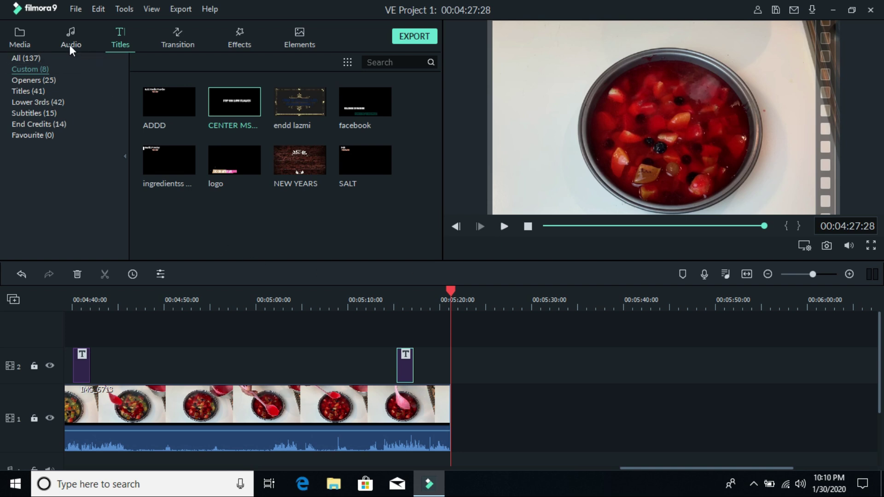
{"action": "left_click", "coordinate": [21, 35]}
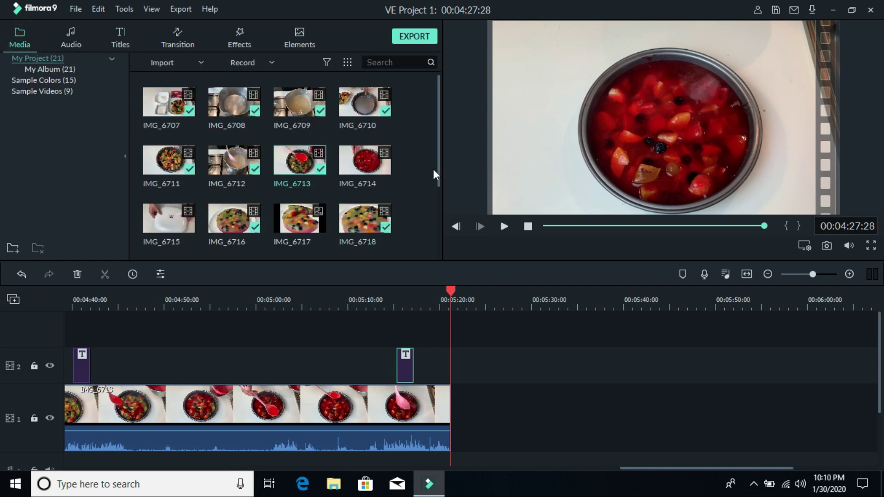
{"action": "mouse_move", "coordinate": [439, 149]}
{"action": "left_mouse_down"}
{"action": "mouse_move", "coordinate": [438, 190]}
{"action": "mouse_move", "coordinate": [443, 145]}
{"action": "left_mouse_up"}
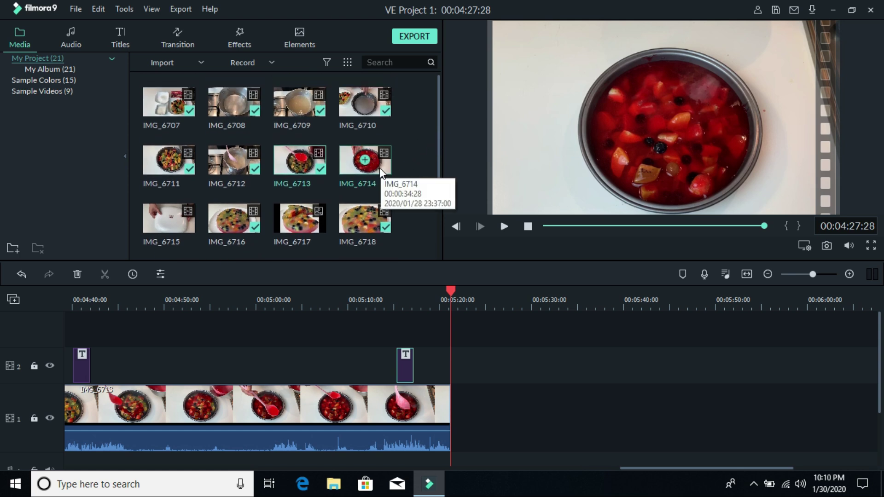
Step: Append IMG_6714 after IMG_6713 on video track 1 and scale it slightly above 100% to widen it in the frame
{"action": "mouse_move", "coordinate": [293, 432]}
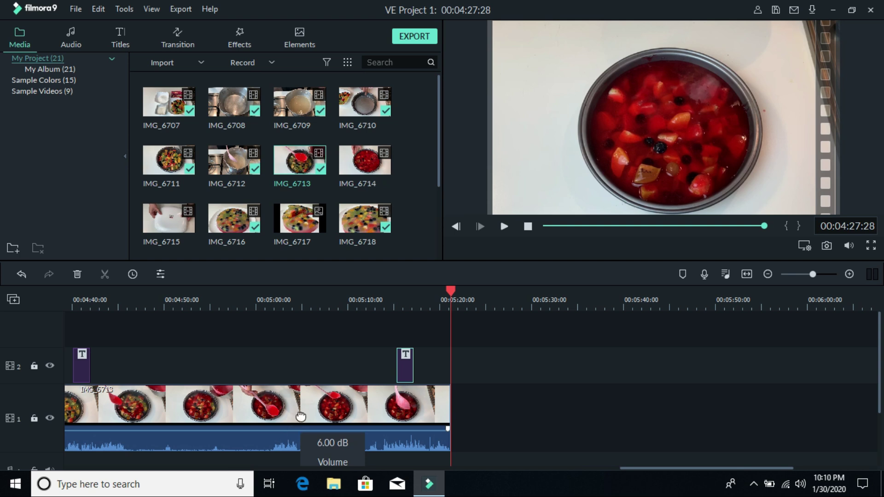
{"action": "left_click_drag", "start_coordinate": [386, 168], "coordinate": [452, 421]}
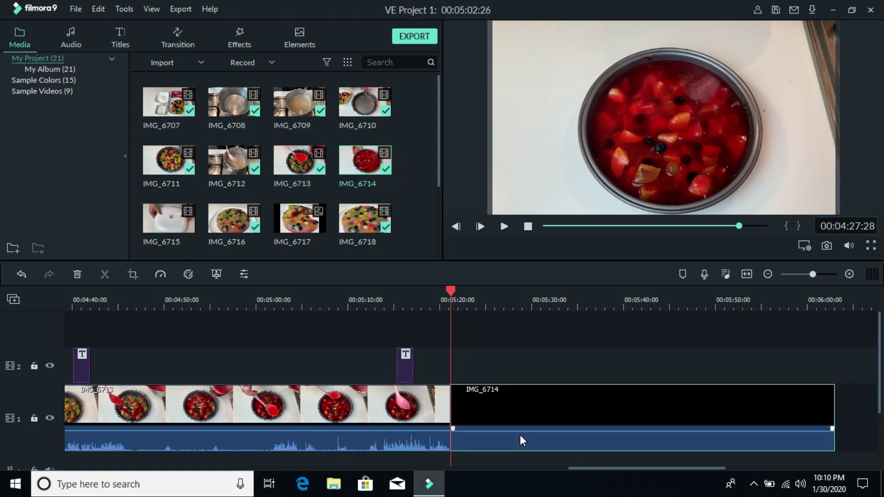
{"action": "left_click", "coordinate": [527, 433]}
{"action": "double_click", "coordinate": [534, 403]}
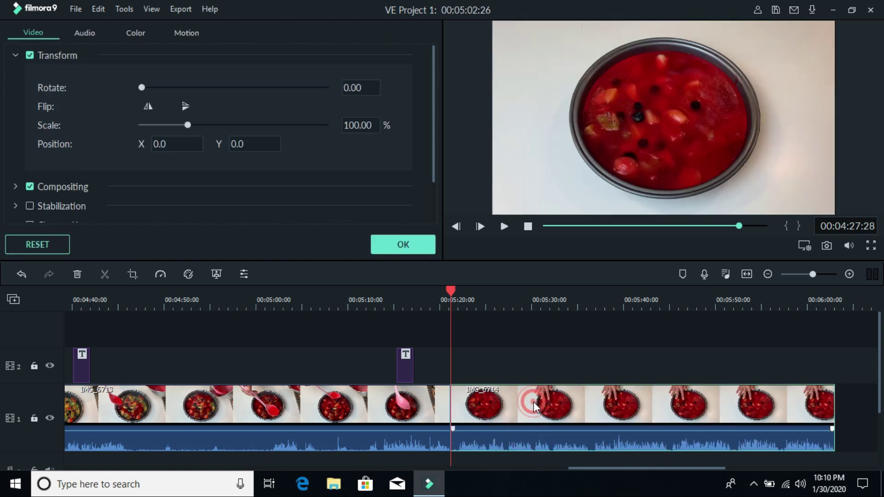
{"action": "left_click", "coordinate": [186, 125]}
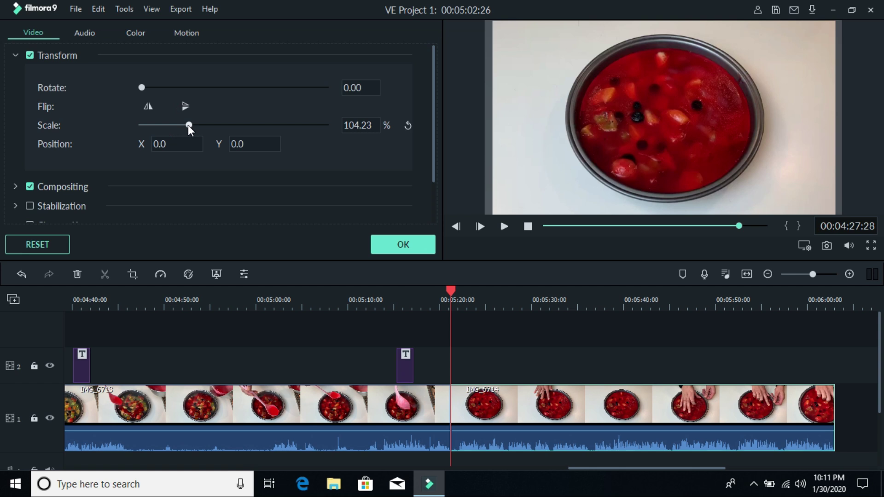
{"action": "left_click_drag", "start_coordinate": [188, 125], "coordinate": [187, 126]}
{"action": "left_click", "coordinate": [399, 252]}
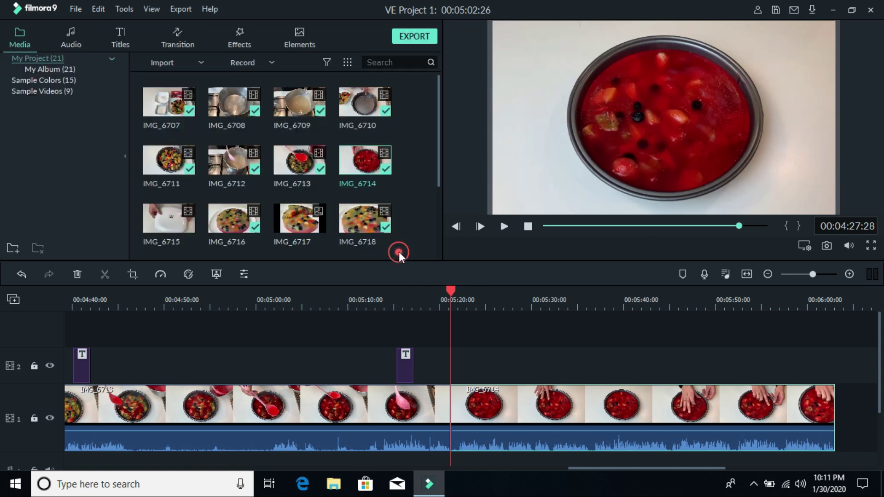
Step: Add a Fade transition between IMG_6713 and IMG_6714, and play back the join and the following part of IMG_6714
{"action": "left_click", "coordinate": [175, 37]}
{"action": "left_click_drag", "start_coordinate": [182, 115], "coordinate": [443, 408]}
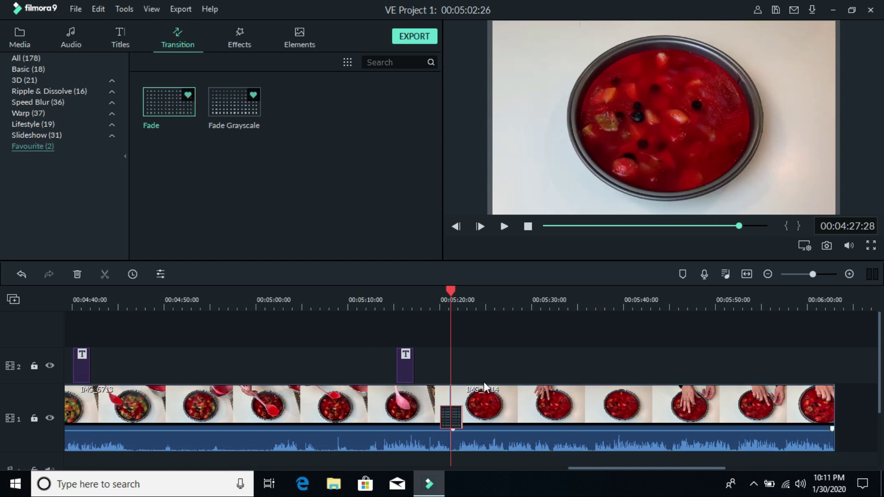
{"action": "left_click", "coordinate": [507, 224]}
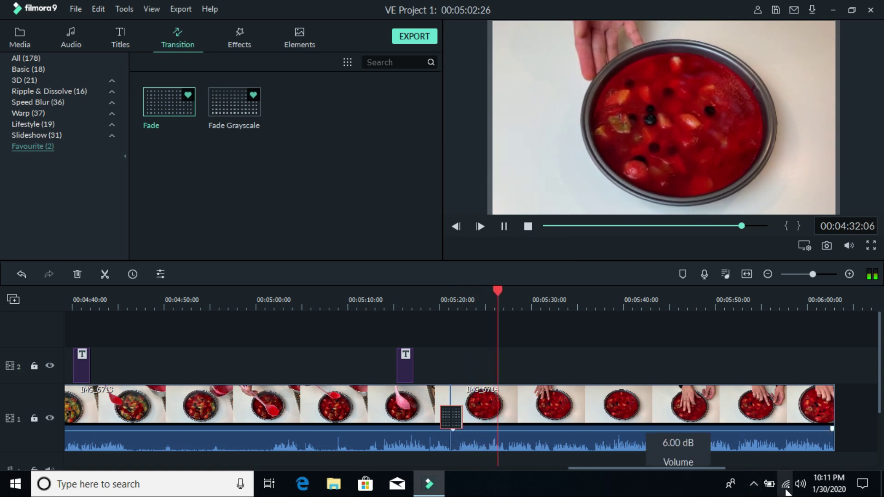
{"action": "left_click", "coordinate": [800, 486]}
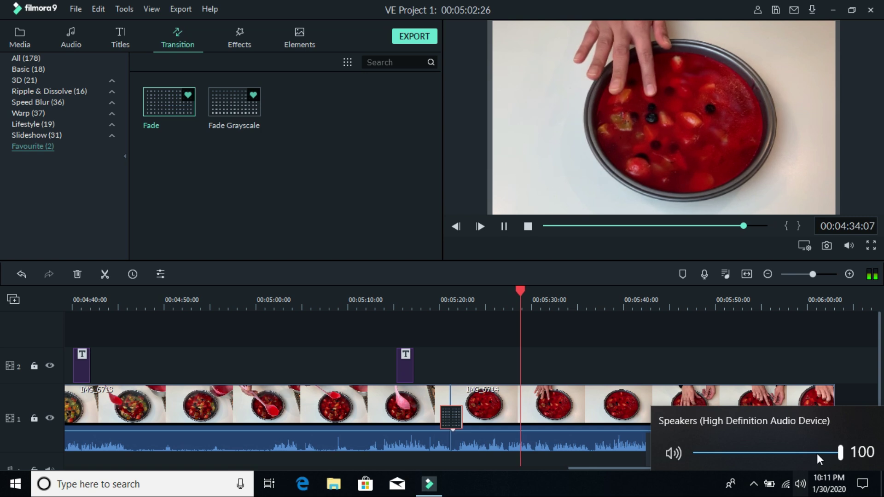
{"action": "left_click_drag", "start_coordinate": [537, 290], "coordinate": [398, 291]}
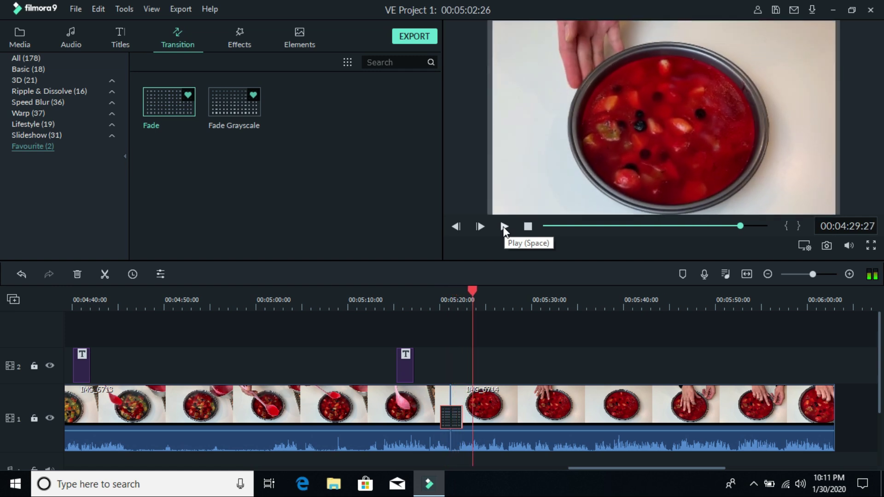
{"action": "left_click_drag", "start_coordinate": [587, 467], "coordinate": [607, 467]}
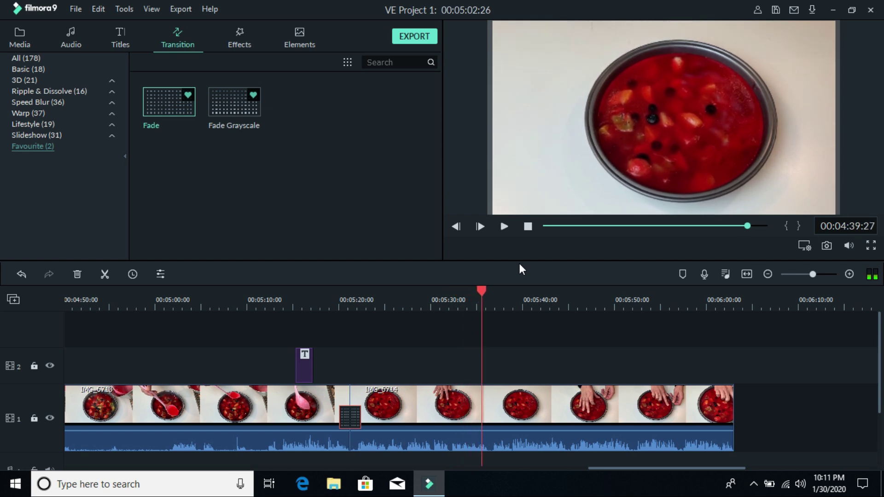
Step: Append IMG_6715 after IMG_6714 on video track 1 and set its scale to 102.82%
{"action": "left_click", "coordinate": [19, 40]}
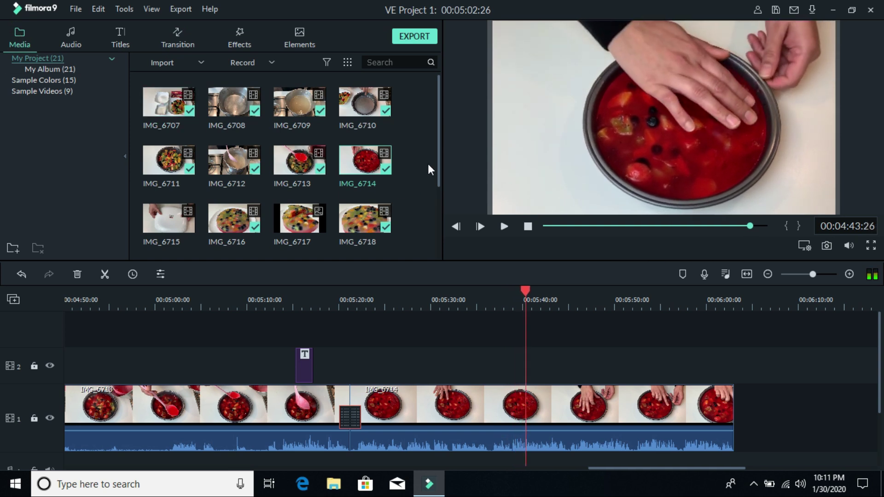
{"action": "left_click_drag", "start_coordinate": [440, 142], "coordinate": [438, 162]}
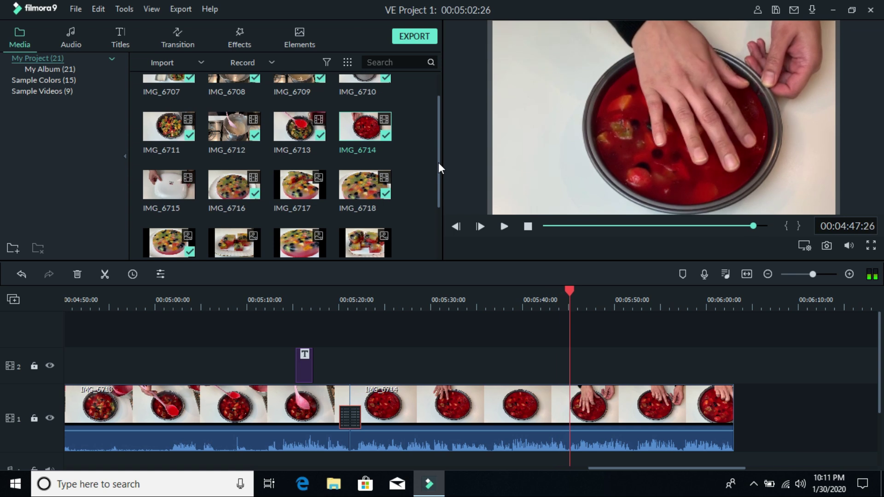
{"action": "left_click_drag", "start_coordinate": [612, 468], "coordinate": [659, 467]}
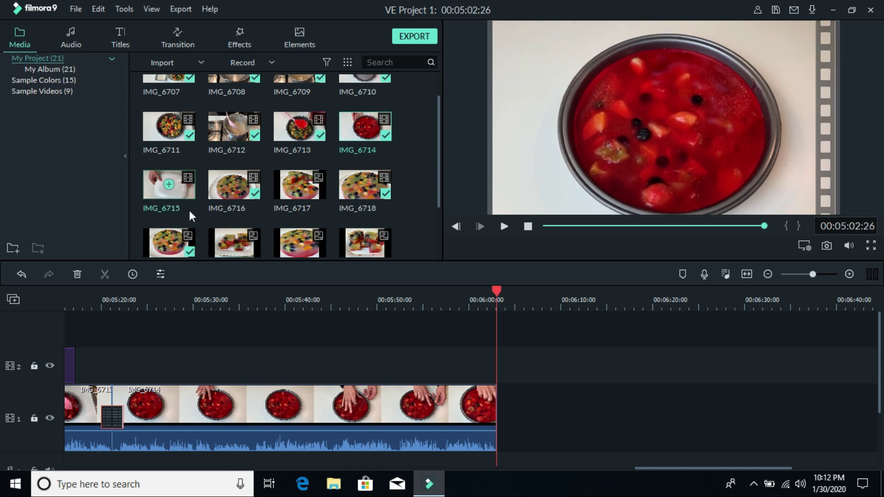
{"action": "left_click_drag", "start_coordinate": [183, 186], "coordinate": [499, 410]}
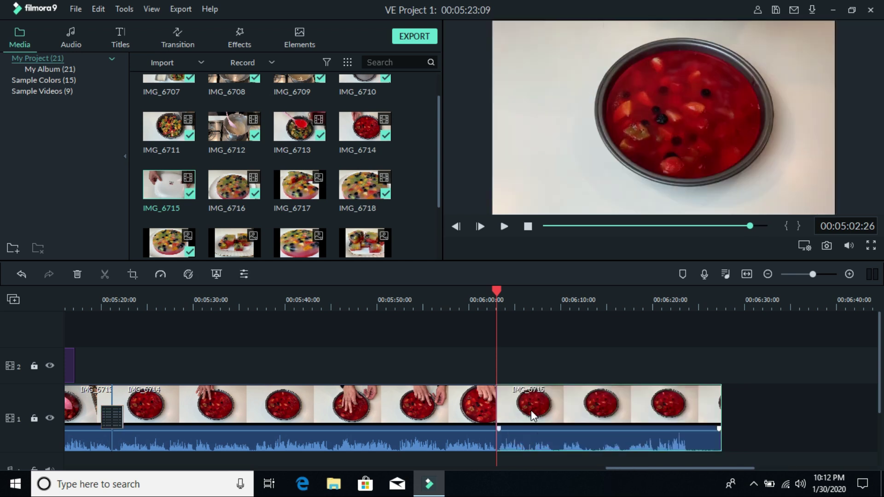
{"action": "double_click", "coordinate": [531, 410]}
{"action": "left_click_drag", "start_coordinate": [189, 126], "coordinate": [191, 126]}
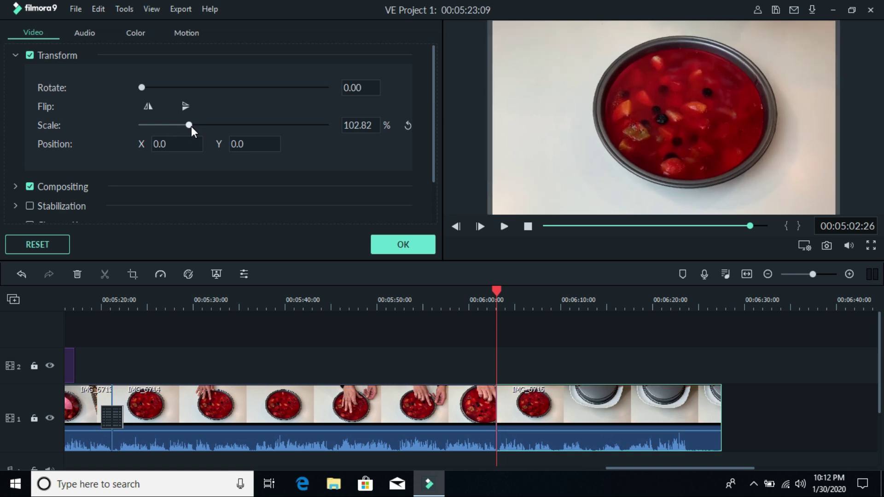
{"action": "left_click", "coordinate": [429, 247]}
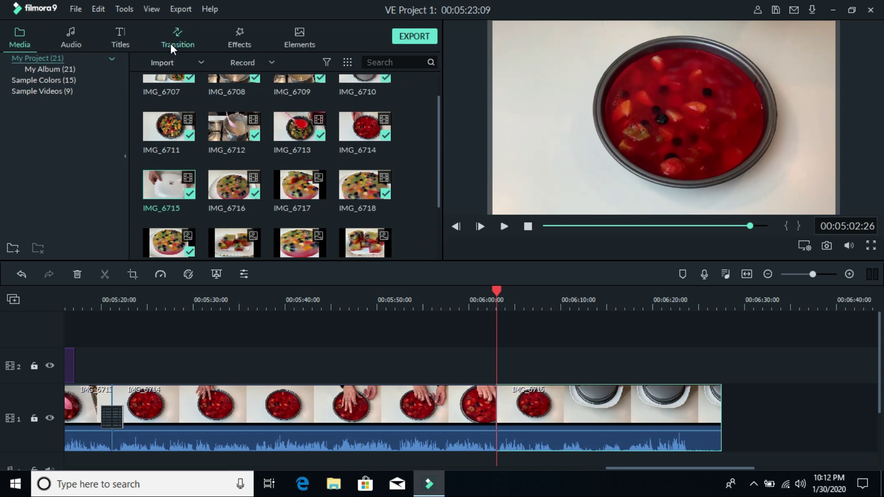
Step: Add a Fade transition between IMG_6714 and IMG_6715 and start playback from the join
{"action": "left_click", "coordinate": [170, 43]}
{"action": "left_click_drag", "start_coordinate": [178, 107], "coordinate": [456, 411]}
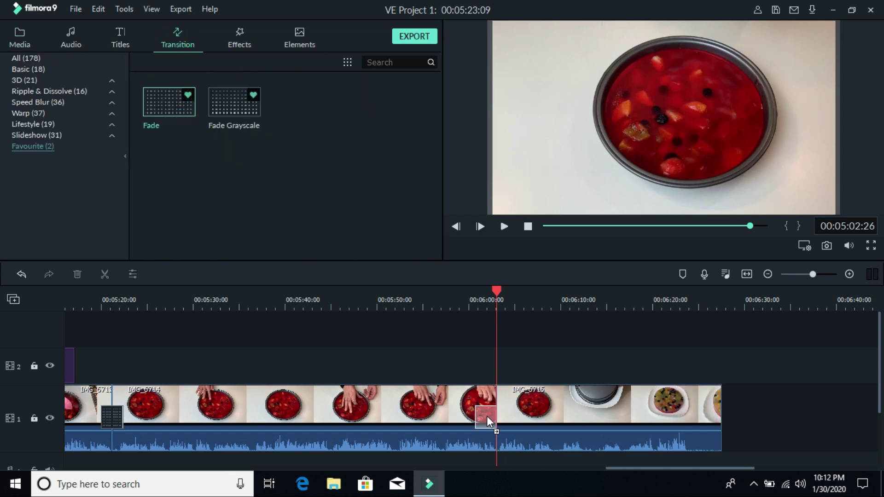
{"action": "left_click", "coordinate": [502, 227]}
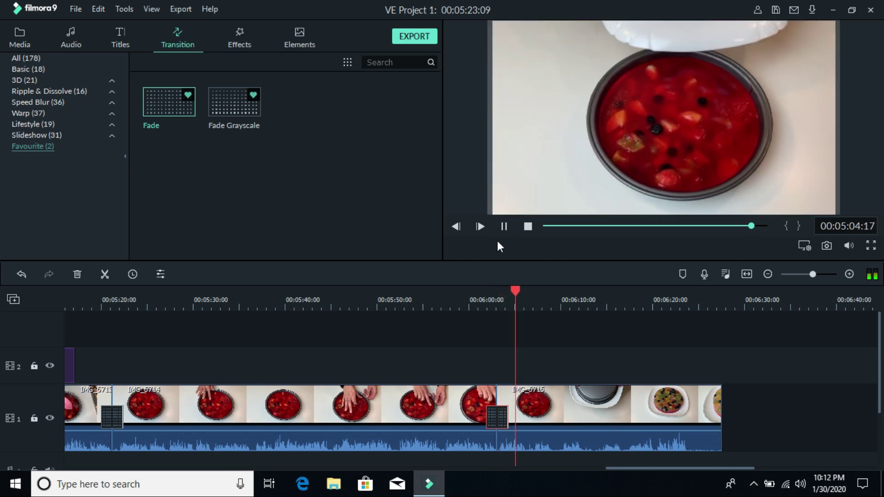
Step: Append IMG_6716 after IMG_6715 on video track 1 and set its scale to 102.82%
{"action": "left_click", "coordinate": [20, 34]}
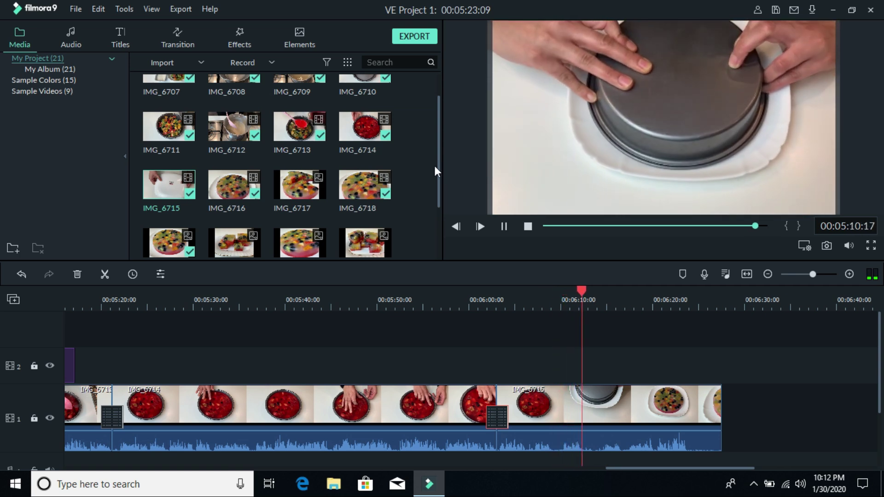
{"action": "left_click_drag", "start_coordinate": [627, 470], "coordinate": [687, 466]}
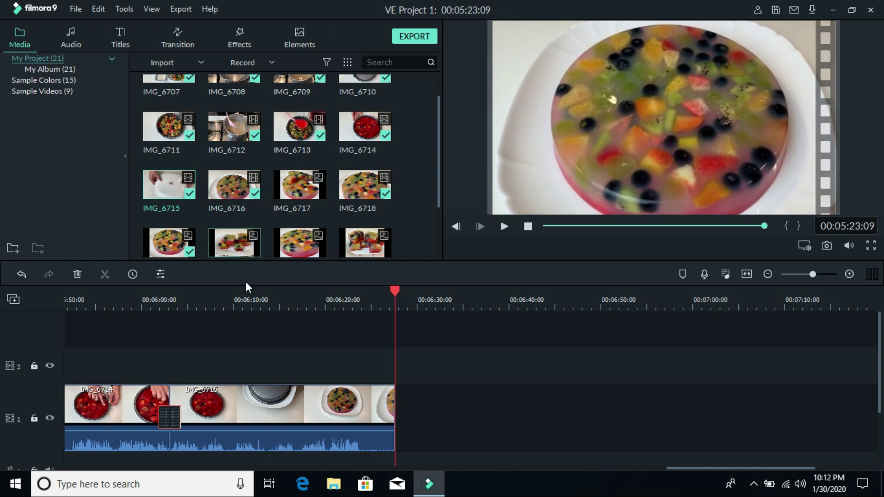
{"action": "left_click_drag", "start_coordinate": [219, 190], "coordinate": [434, 408]}
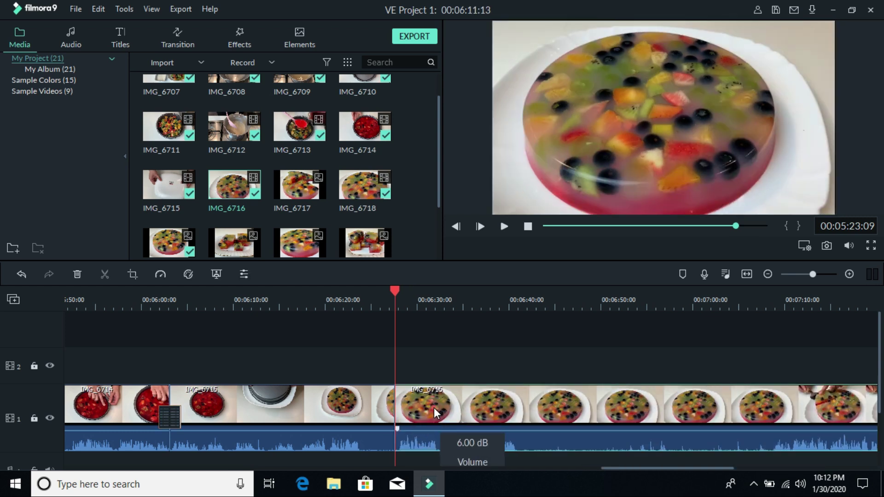
{"action": "double_click", "coordinate": [434, 408]}
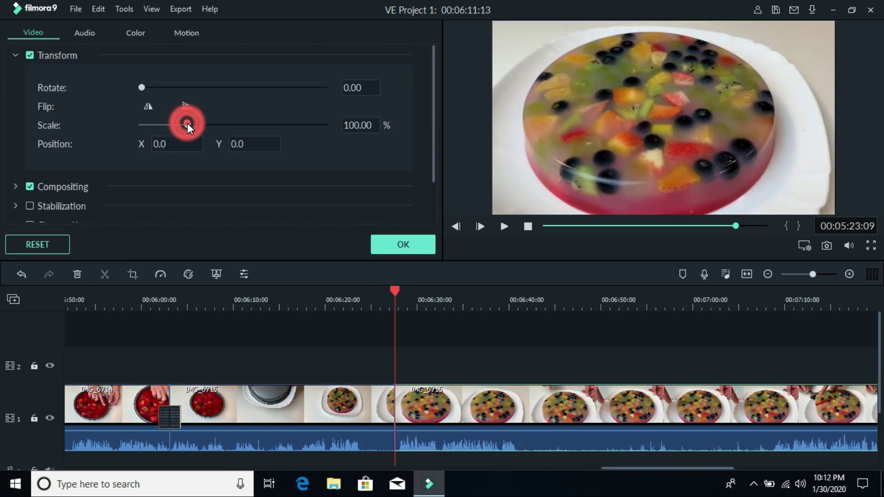
{"action": "left_click_drag", "start_coordinate": [187, 125], "coordinate": [189, 125]}
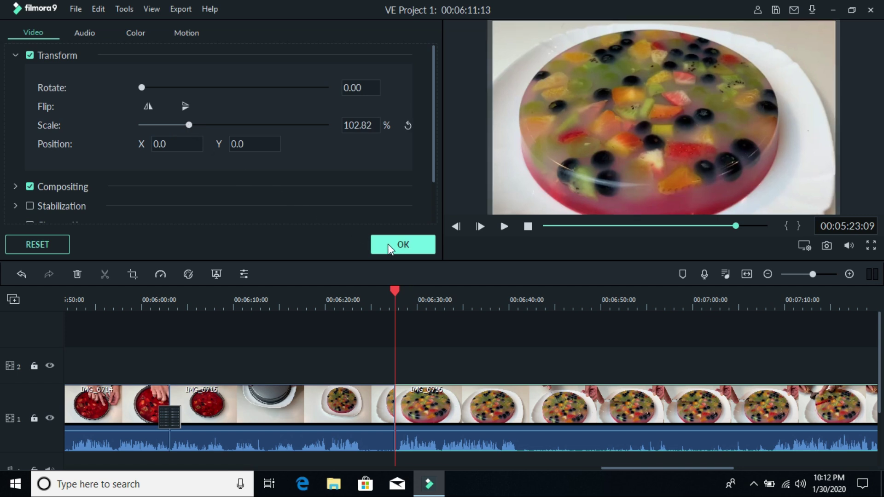
{"action": "left_click", "coordinate": [388, 244]}
Step: Add a Fade transition between IMG_6715 and IMG_6716 and play IMG_6716 through to its end
{"action": "left_click", "coordinate": [175, 39]}
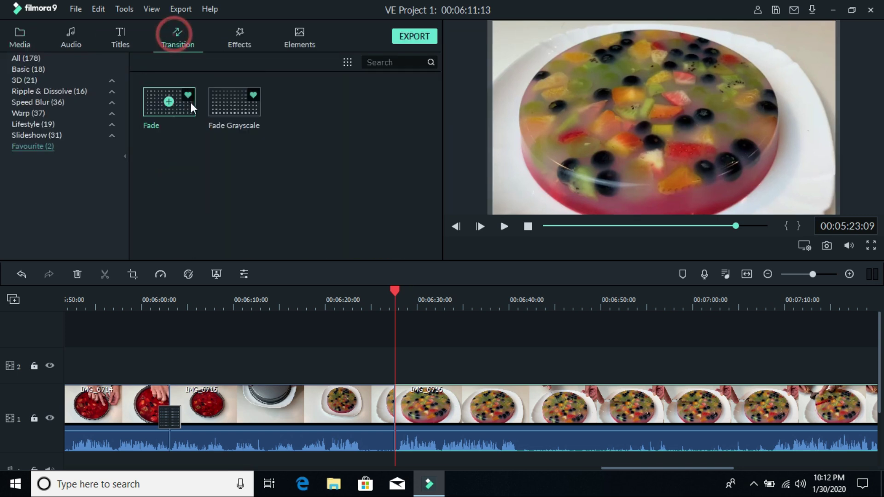
{"action": "left_click_drag", "start_coordinate": [327, 309], "coordinate": [395, 412]}
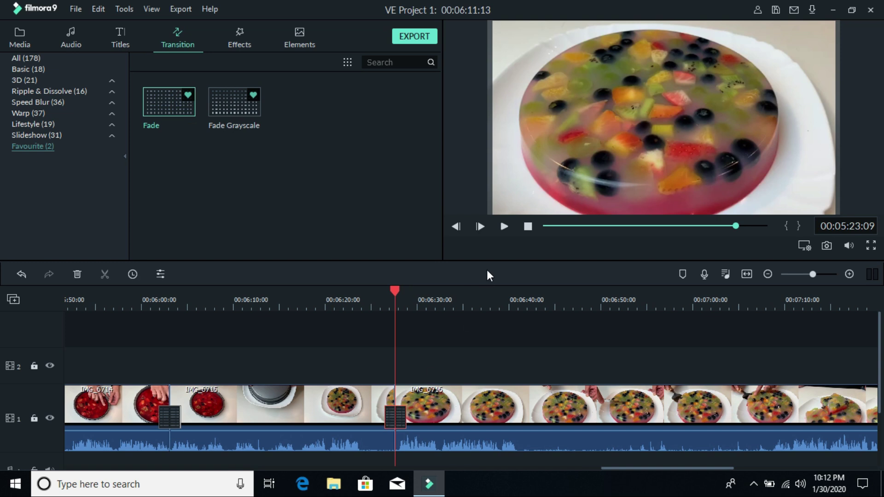
{"action": "left_click", "coordinate": [504, 227]}
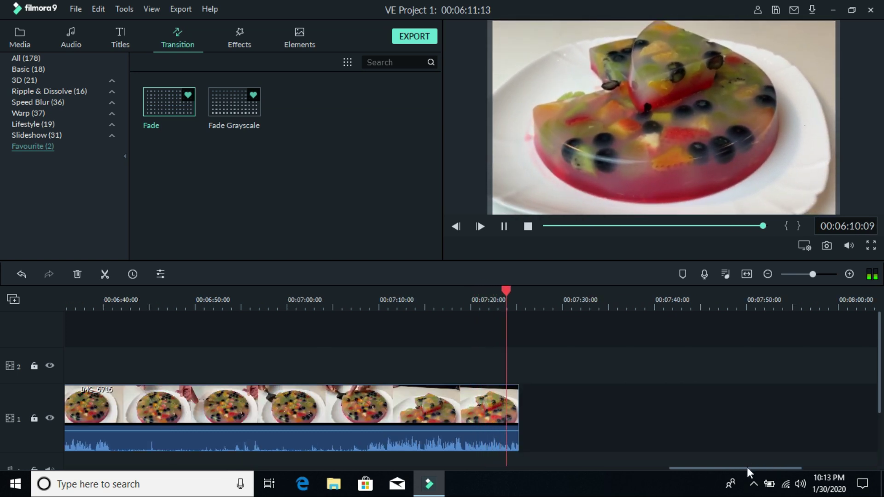
Step: Place the custom facebook title on track 2 above the opening part of IMG_6716, shortly after the Fade transition
{"action": "left_click_drag", "start_coordinate": [742, 470], "coordinate": [701, 475]}
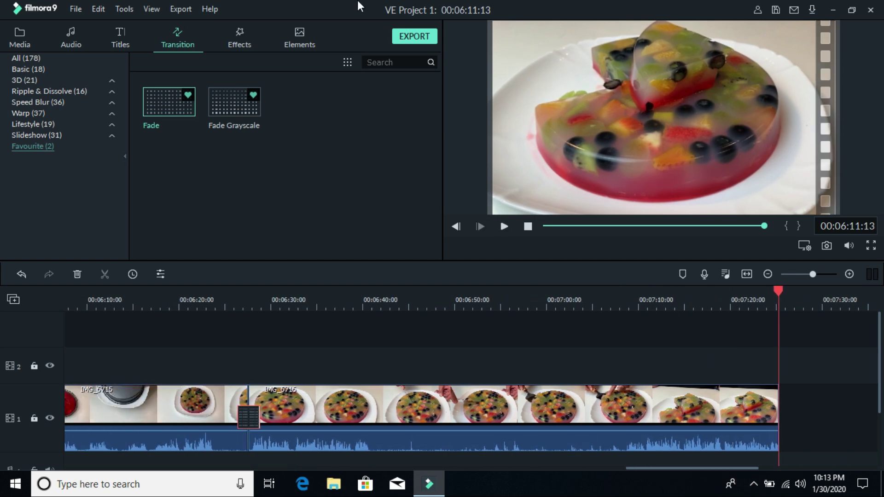
{"action": "left_click", "coordinate": [112, 34]}
{"action": "left_click_drag", "start_coordinate": [386, 102], "coordinate": [278, 374]}
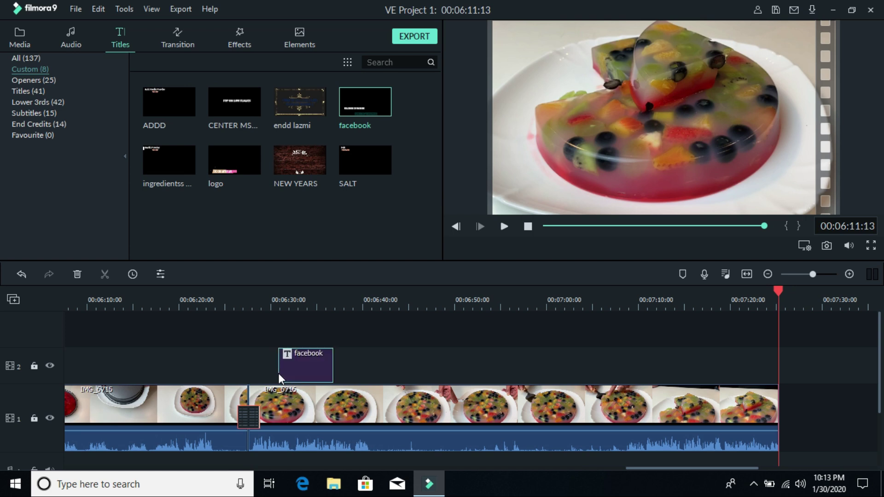
Step: Overlay the green-screen clip My Video1 on track 2 near the end of IMG_6716, enable Chroma Key for it, and play it back
{"action": "left_click", "coordinate": [35, 37]}
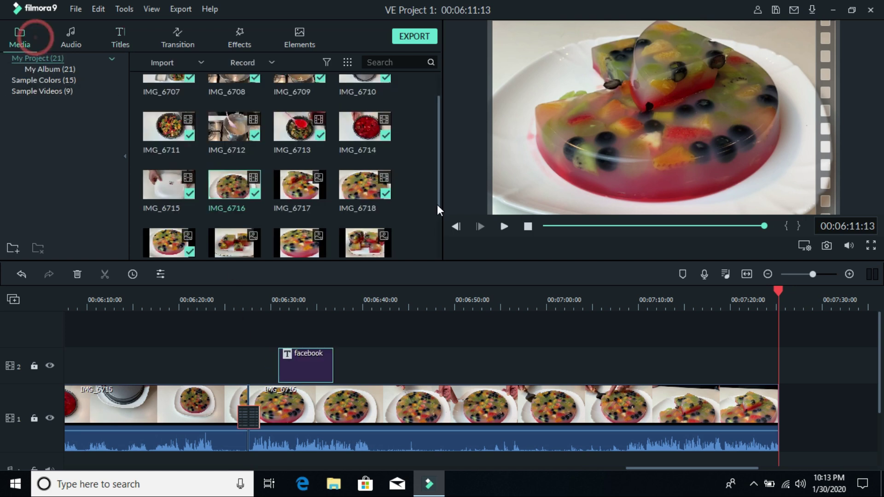
{"action": "scroll", "coordinate": [437, 205], "scroll_direction": "down", "scroll_amount": 5}
{"action": "left_click_drag", "start_coordinate": [386, 167], "coordinate": [723, 358]}
{"action": "double_click", "coordinate": [722, 358]}
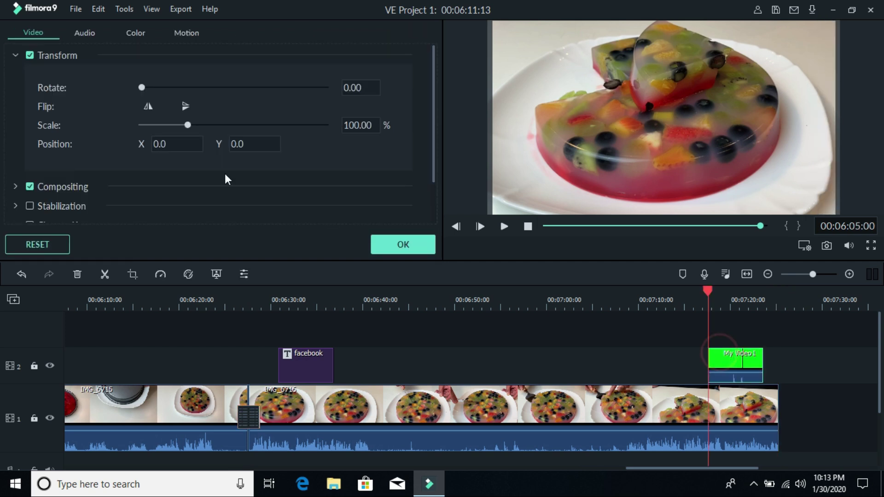
{"action": "scroll", "coordinate": [31, 167], "scroll_direction": "down", "scroll_amount": 2}
{"action": "left_click", "coordinate": [29, 176]}
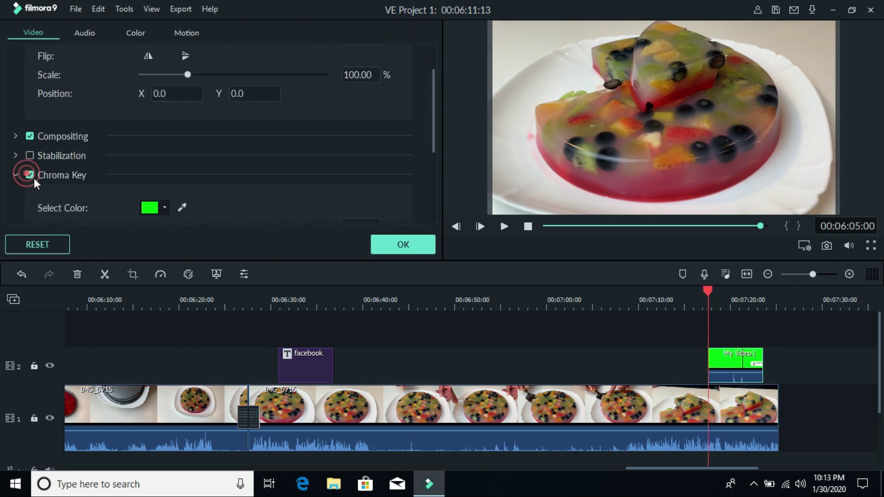
{"action": "left_click", "coordinate": [418, 245]}
{"action": "left_click", "coordinate": [503, 227]}
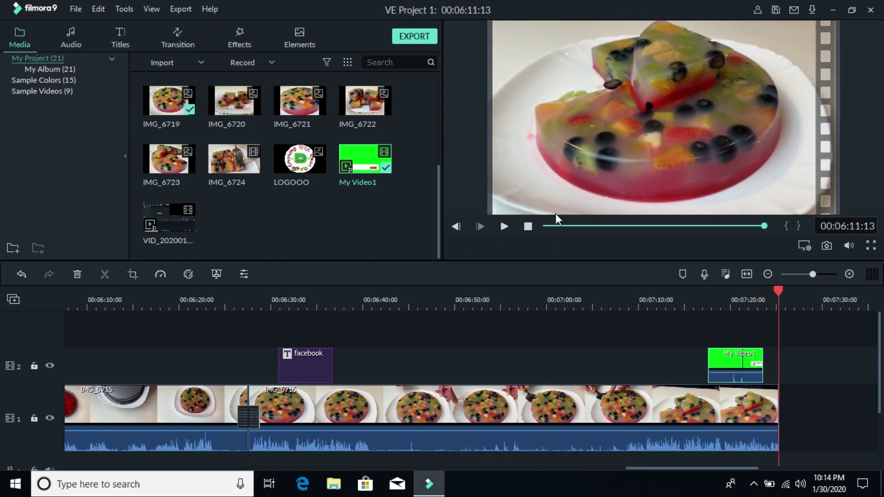
Step: Place the green-screen clip My Video1 on track 2 above IMG_6707, at about 40 seconds on the timeline
{"action": "left_click", "coordinate": [529, 227]}
{"action": "left_click_drag", "start_coordinate": [272, 377], "coordinate": [272, 377]}
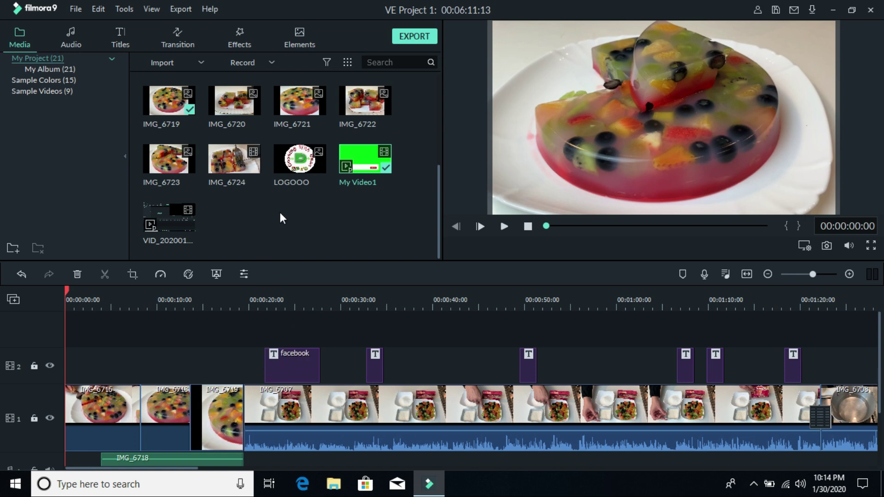
{"action": "left_click_drag", "start_coordinate": [365, 166], "coordinate": [364, 185]}
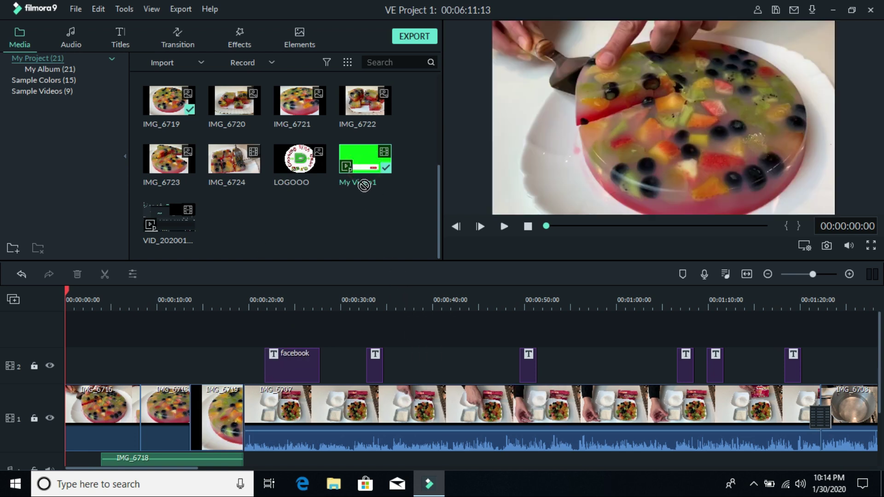
{"action": "left_click_drag", "start_coordinate": [372, 220], "coordinate": [410, 357]}
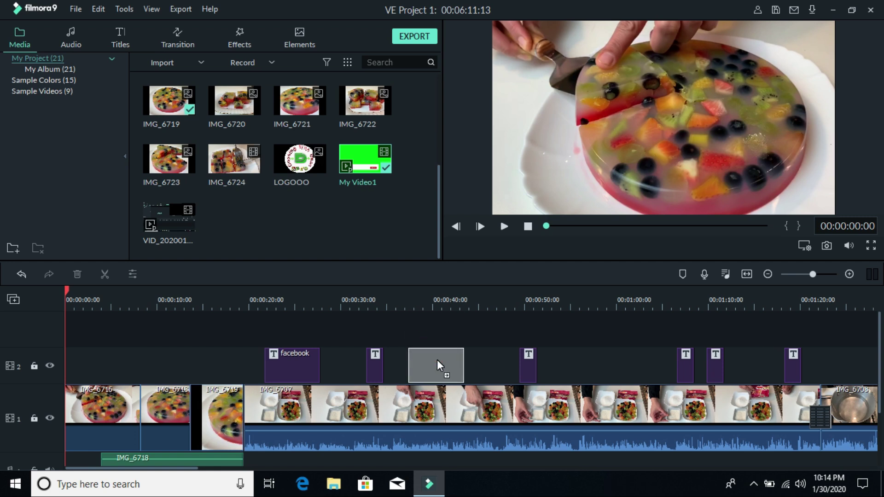
{"action": "left_click_drag", "start_coordinate": [438, 360], "coordinate": [438, 360]}
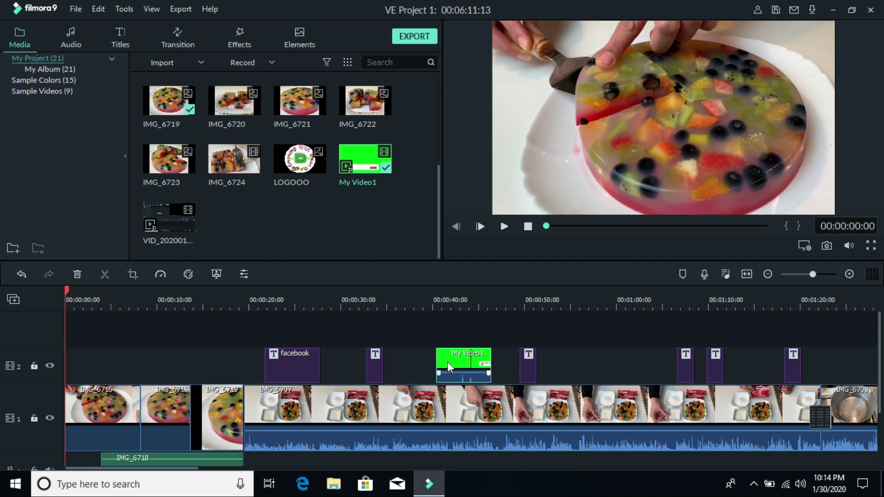
Step: Enable Chroma Key for the My Video1 clip above IMG_6707 and play the overlay back
{"action": "double_click", "coordinate": [452, 362]}
{"action": "left_click", "coordinate": [29, 174]}
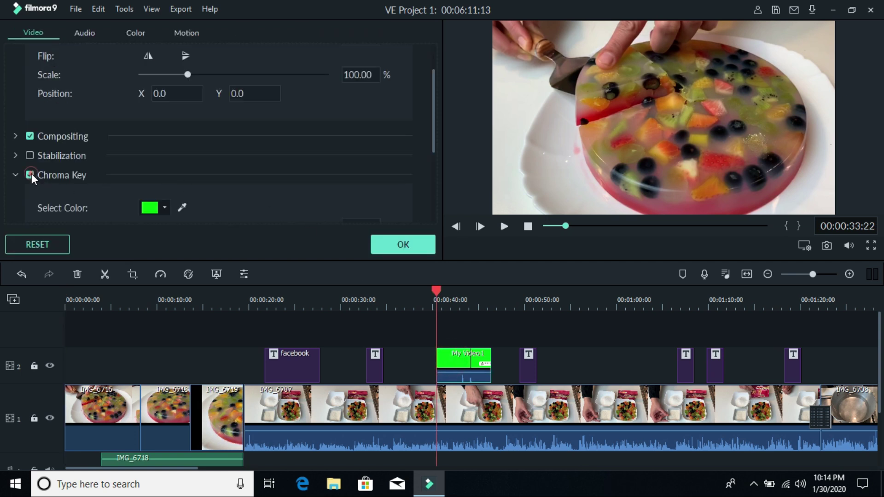
{"action": "left_click", "coordinate": [419, 251]}
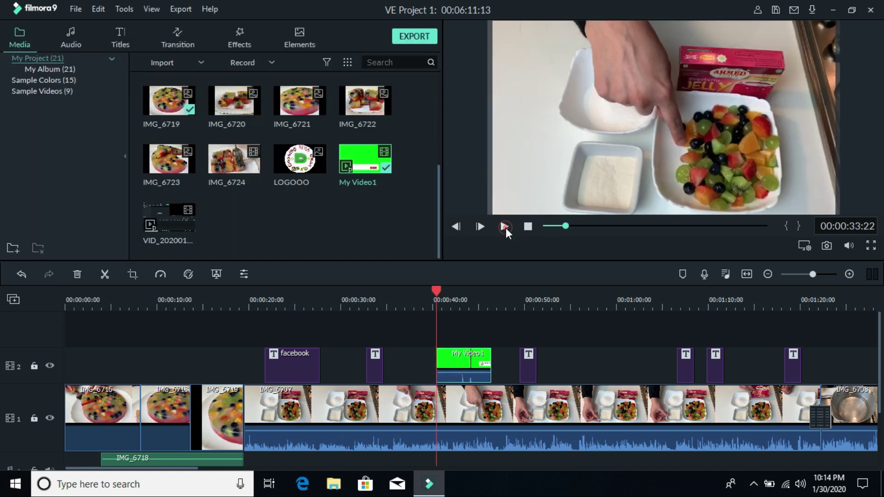
{"action": "left_click", "coordinate": [505, 226]}
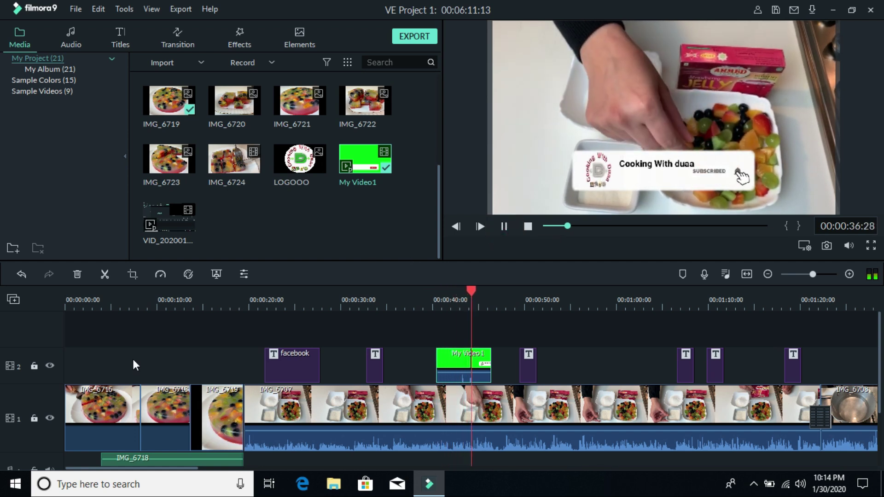
Step: Slightly enlarge the first clip on video track 1 and set the second clip's scale to 102.82%
{"action": "double_click", "coordinate": [112, 402]}
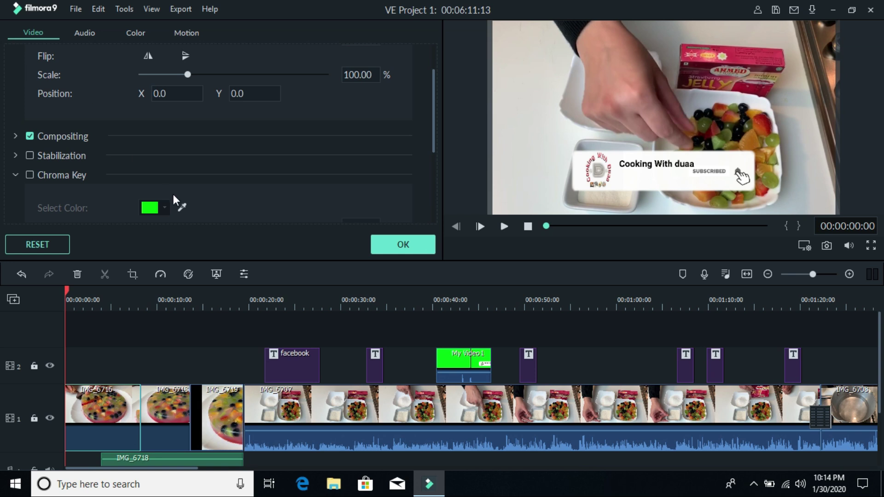
{"action": "scroll", "coordinate": [180, 195], "scroll_direction": "up", "scroll_amount": 2}
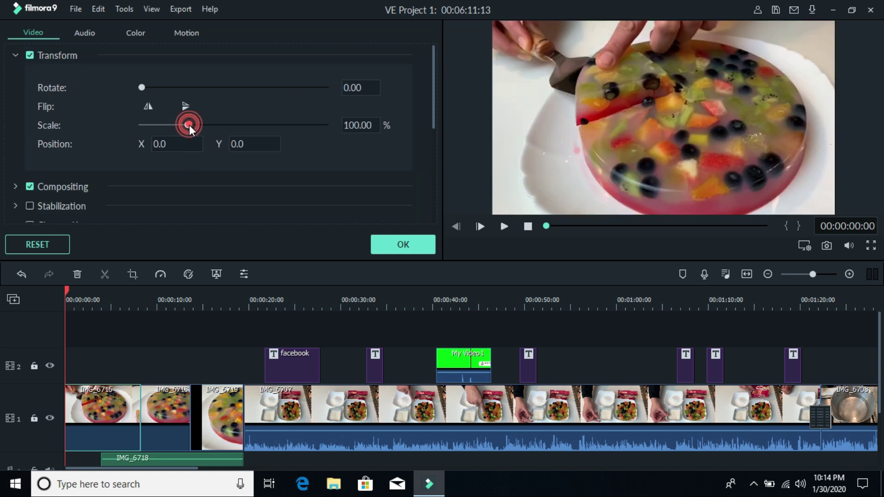
{"action": "left_click_drag", "start_coordinate": [189, 125], "coordinate": [191, 125]}
{"action": "left_click", "coordinate": [391, 243]}
{"action": "double_click", "coordinate": [173, 394]}
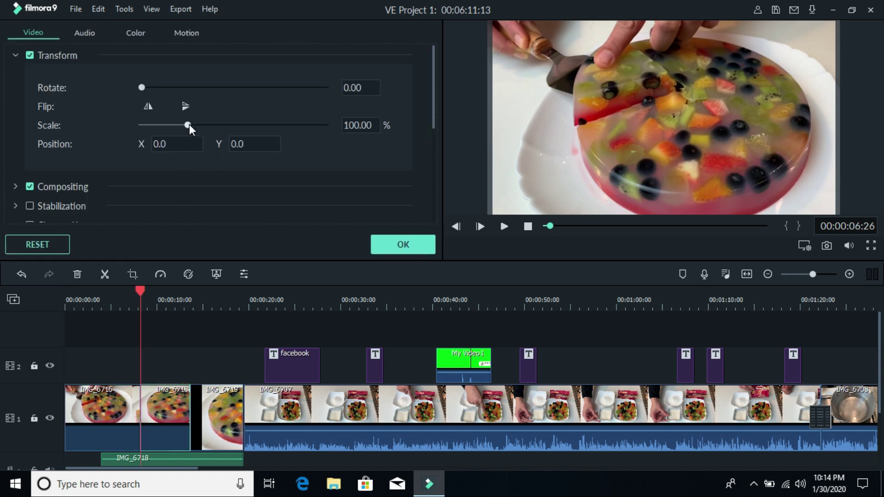
{"action": "left_click_drag", "start_coordinate": [189, 125], "coordinate": [190, 125]}
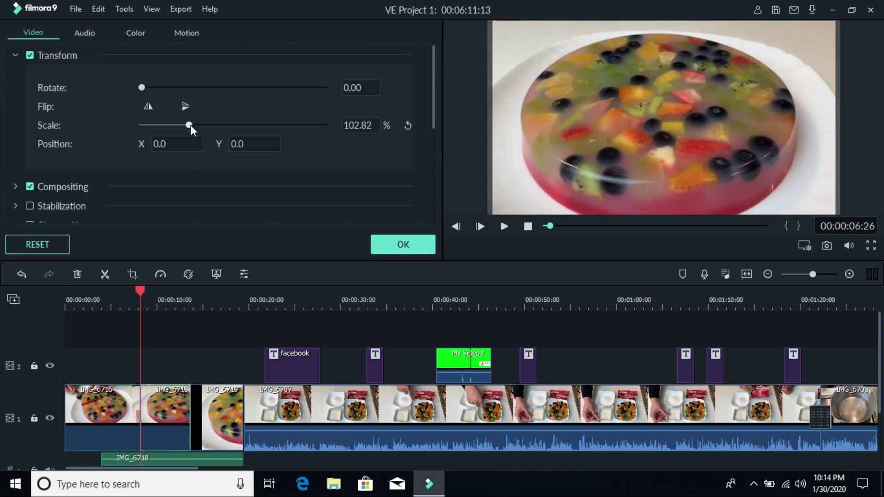
{"action": "left_click", "coordinate": [391, 247]}
Step: Set the scale of the IMG_6719 image to 136.62% and play it through into IMG_6707
{"action": "double_click", "coordinate": [229, 396]}
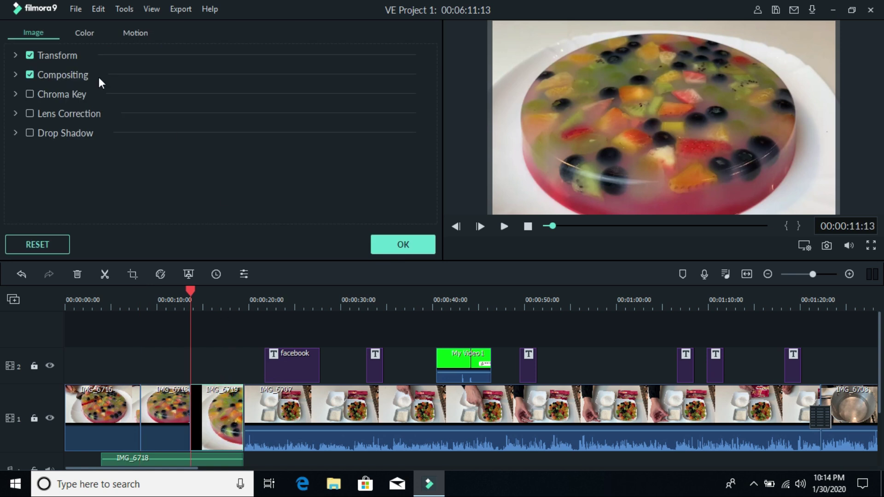
{"action": "left_click", "coordinate": [16, 55]}
{"action": "left_click_drag", "start_coordinate": [185, 124], "coordinate": [201, 126]}
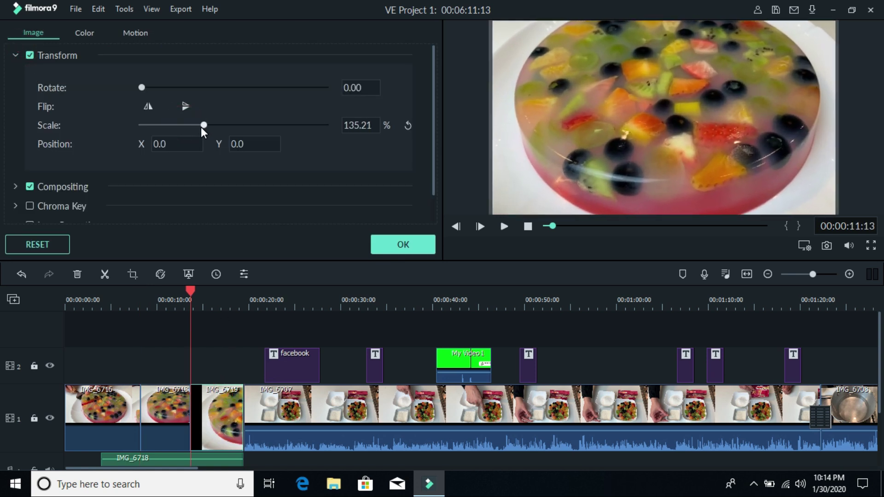
{"action": "left_click", "coordinate": [625, 98]}
{"action": "left_click", "coordinate": [414, 246]}
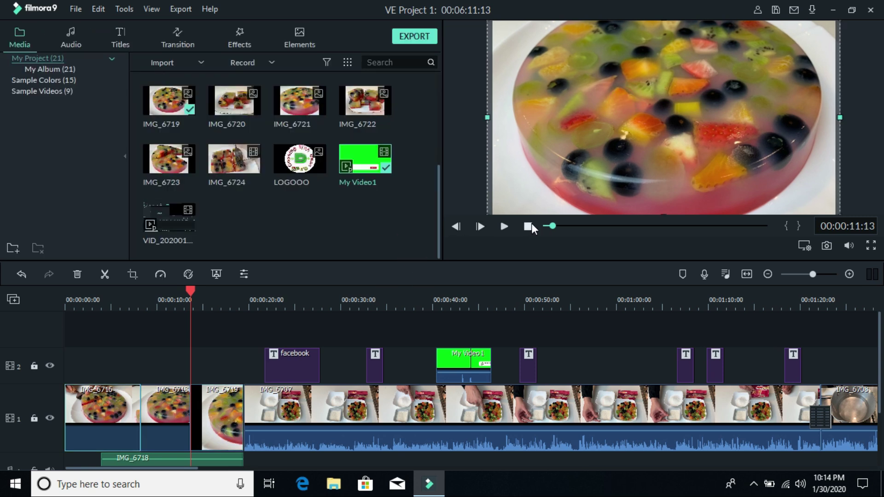
{"action": "left_click", "coordinate": [504, 228]}
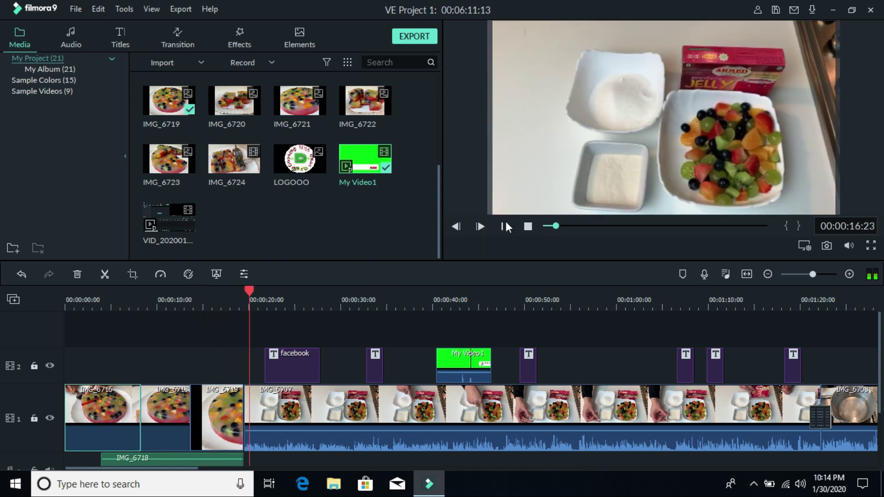
{"action": "left_click", "coordinate": [505, 226]}
Step: Add a Pan & Zoom to IMG_6719 that ends on an 800 x 600 frame slightly above the image centre, and play it back
{"action": "double_click", "coordinate": [217, 408]}
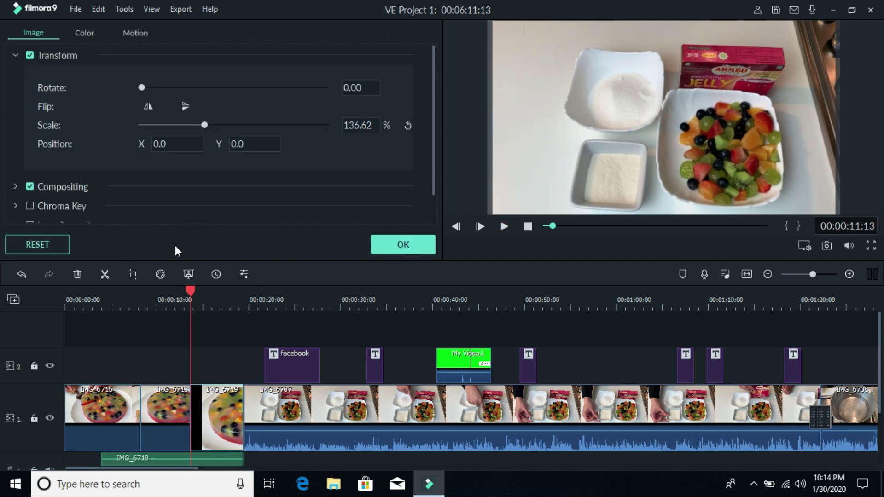
{"action": "left_click", "coordinate": [403, 245]}
{"action": "right_click", "coordinate": [233, 401]}
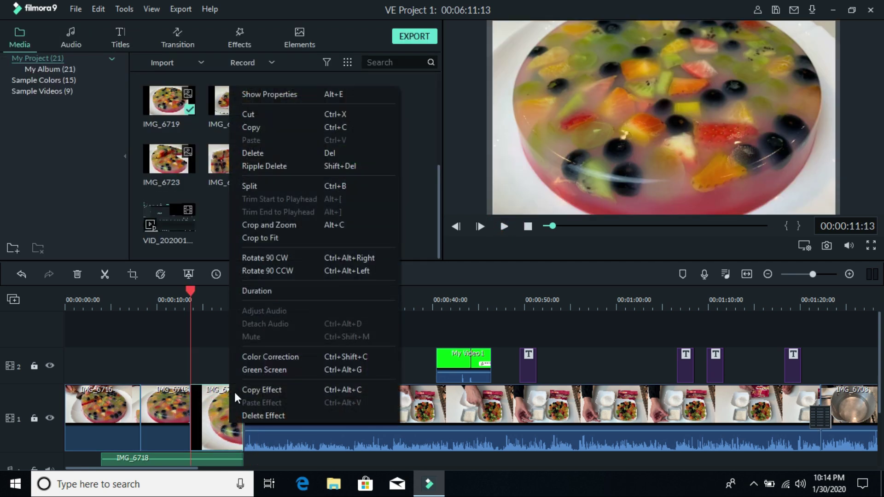
{"action": "left_click", "coordinate": [274, 225]}
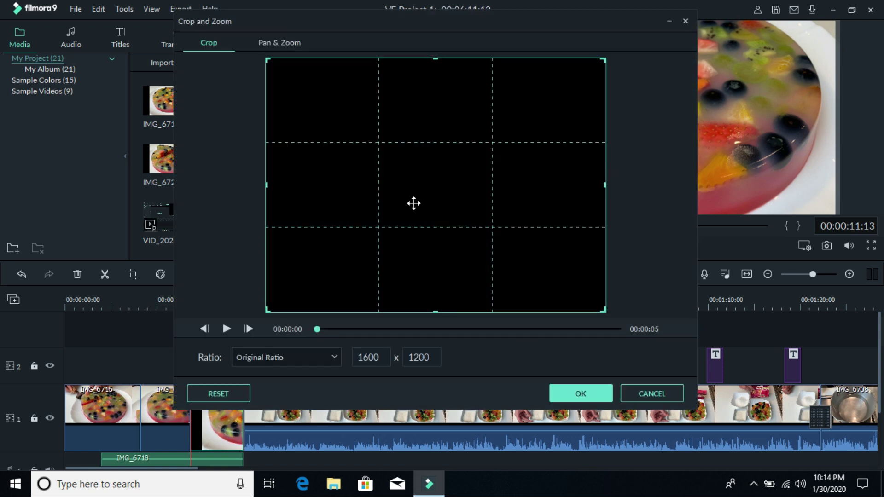
{"action": "left_click", "coordinate": [277, 46]}
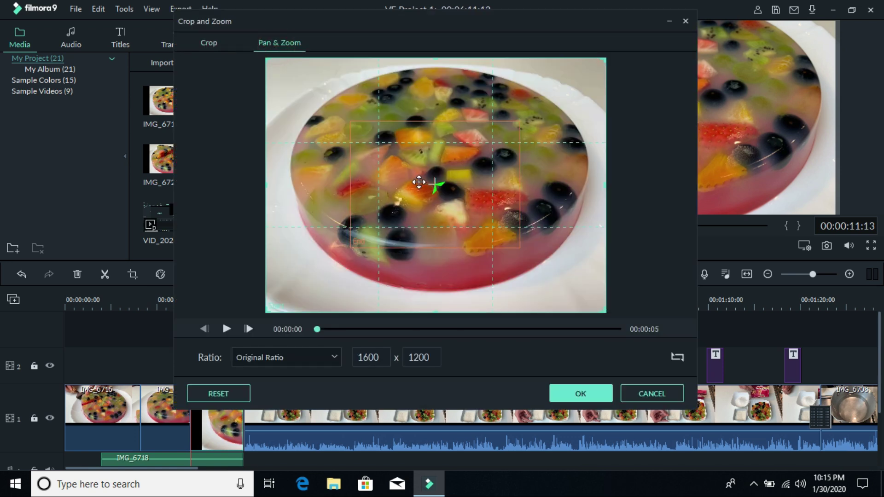
{"action": "left_click_drag", "start_coordinate": [442, 183], "coordinate": [448, 157]}
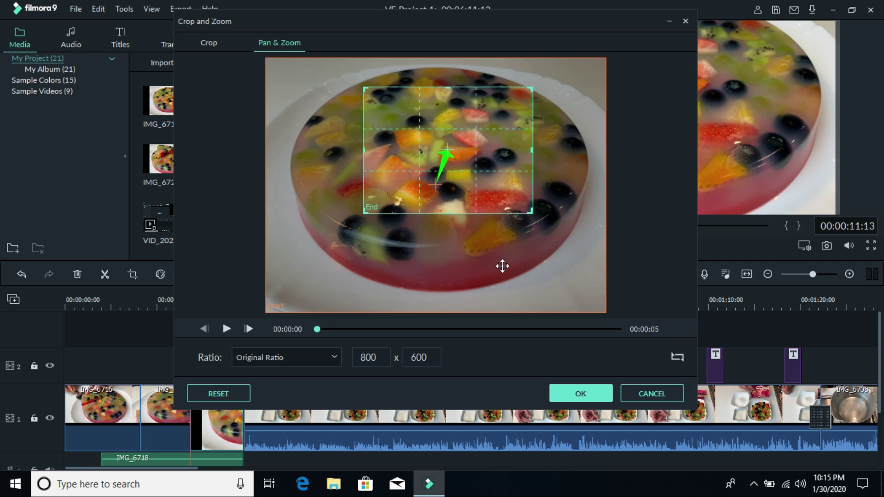
{"action": "left_click", "coordinate": [580, 394]}
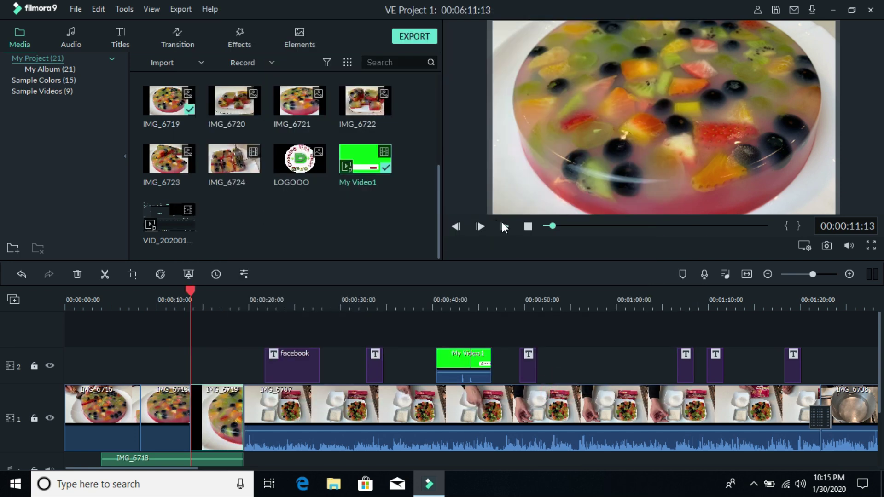
{"action": "left_click", "coordinate": [505, 226]}
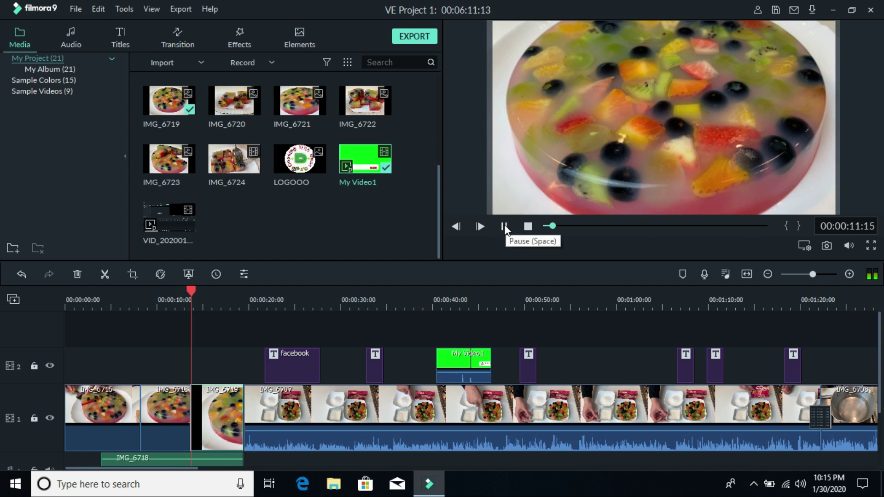
{"action": "scroll", "coordinate": [415, 405], "scroll_direction": "down", "scroll_amount": 3}
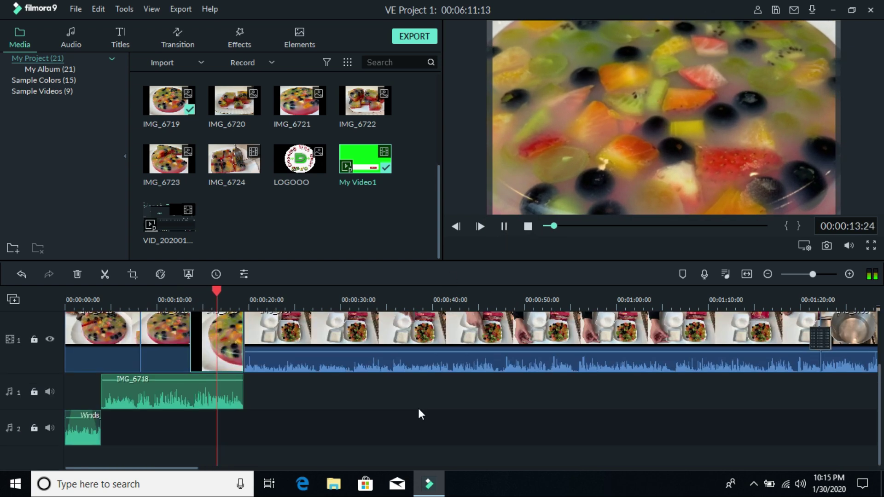
{"action": "scroll", "coordinate": [410, 409], "scroll_direction": "up", "scroll_amount": 4}
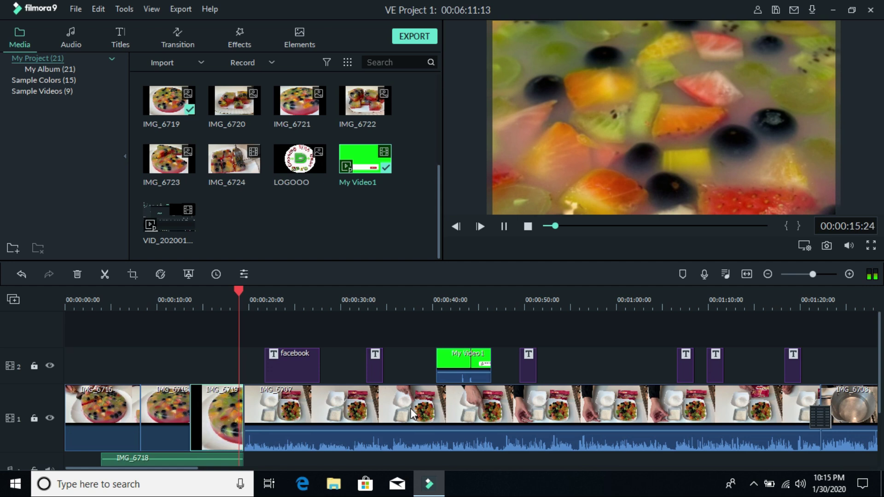
{"action": "left_click", "coordinate": [505, 226]}
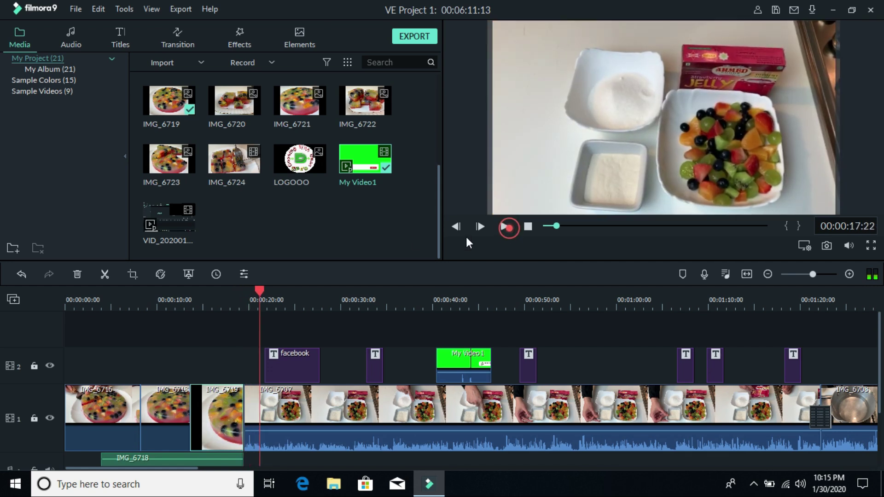
Step: Lock video tracks 1 and 2 and both audio tracks
{"action": "left_click", "coordinate": [35, 418]}
{"action": "scroll", "coordinate": [41, 406], "scroll_direction": "down", "scroll_amount": 3}
{"action": "left_click", "coordinate": [33, 394]}
{"action": "left_click", "coordinate": [33, 428]}
{"action": "scroll", "coordinate": [32, 423], "scroll_direction": "up", "scroll_amount": 3}
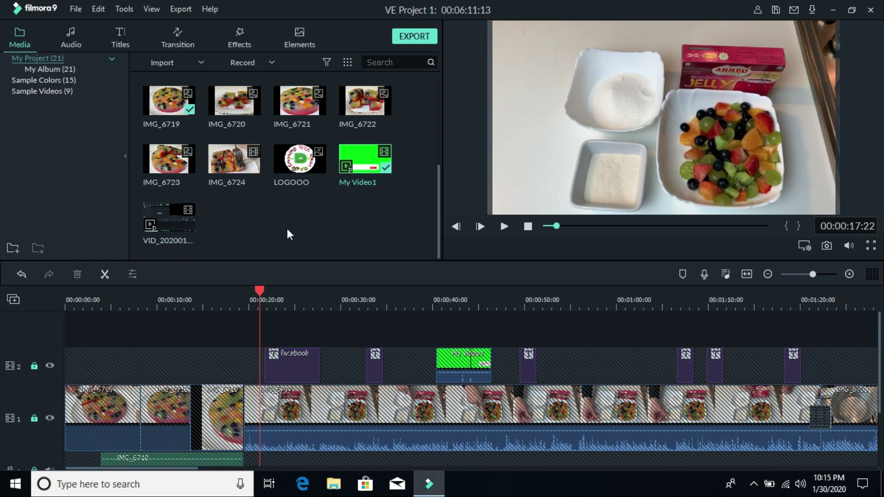
Step: Place the LOGOOO image on video track 3 from the project start and extend it to about the end of the last clip
{"action": "scroll", "coordinate": [349, 220], "scroll_direction": "up", "scroll_amount": 3}
{"action": "scroll", "coordinate": [350, 226], "scroll_direction": "down", "scroll_amount": 3}
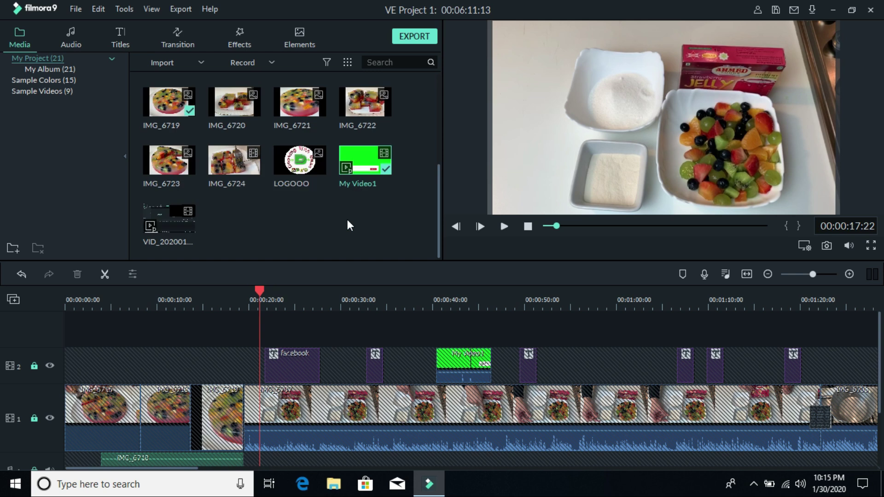
{"action": "left_click_drag", "start_coordinate": [317, 166], "coordinate": [31, 339]}
{"action": "left_click_drag", "start_coordinate": [121, 363], "coordinate": [479, 364]}
{"action": "left_click", "coordinate": [814, 272]}
{"action": "left_click_drag", "start_coordinate": [814, 272], "coordinate": [803, 274]}
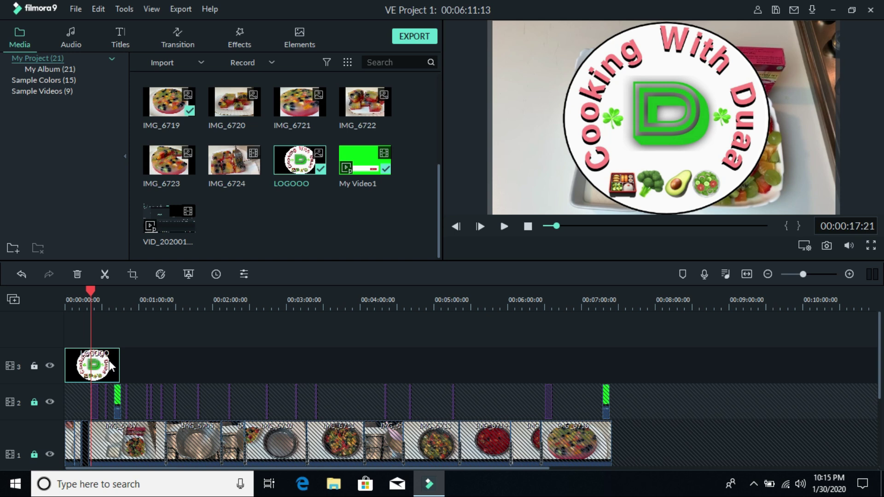
{"action": "left_click_drag", "start_coordinate": [119, 361], "coordinate": [613, 353]}
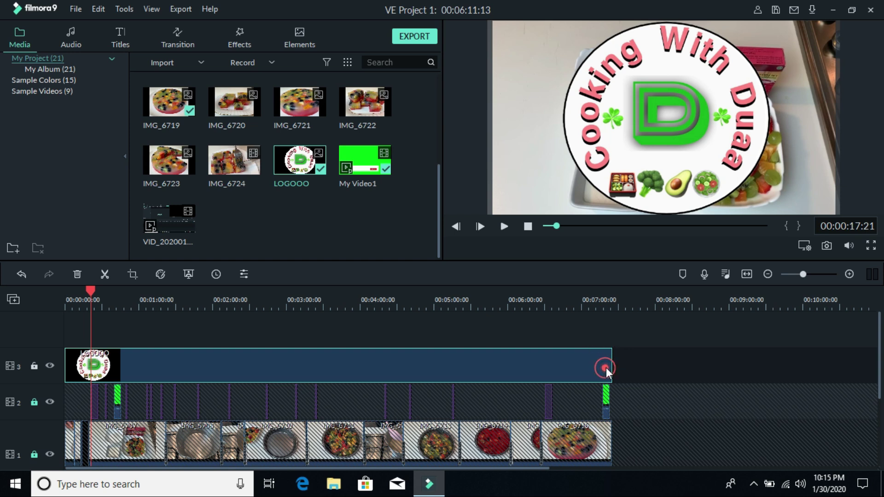
{"action": "left_click_drag", "start_coordinate": [613, 371], "coordinate": [608, 368]}
Step: Shrink the LOGOOO overlay into the upper-right corner of the video frame, check it in full screen and fine-tune its size
{"action": "left_click", "coordinate": [607, 137]}
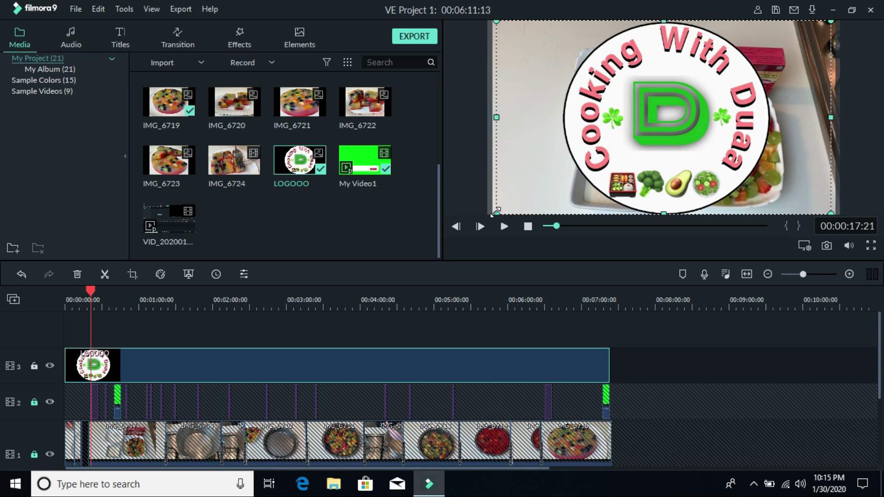
{"action": "left_click_drag", "start_coordinate": [607, 145], "coordinate": [803, 31]}
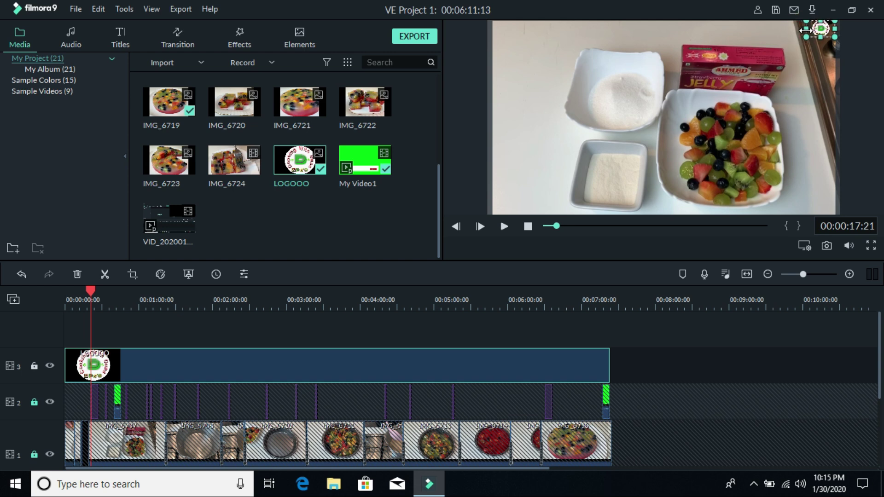
{"action": "left_click", "coordinate": [822, 22]}
{"action": "left_click_drag", "start_coordinate": [806, 30], "coordinate": [824, 34]}
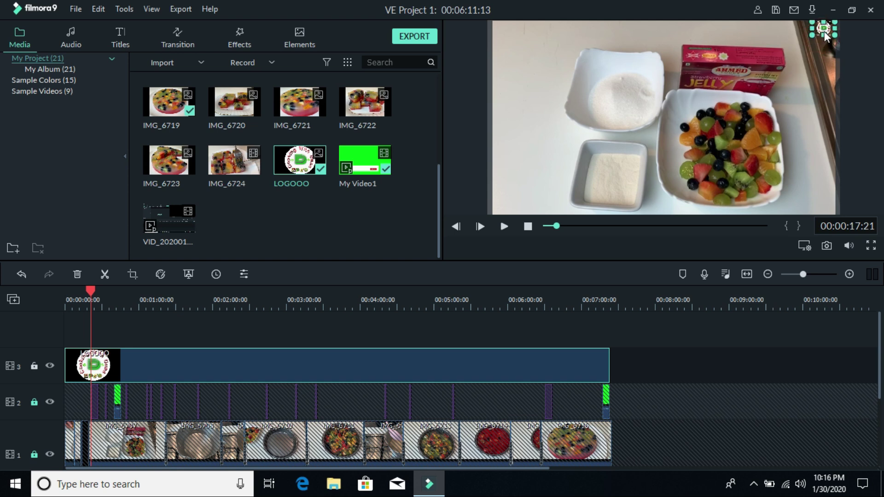
{"action": "left_click", "coordinate": [871, 246]}
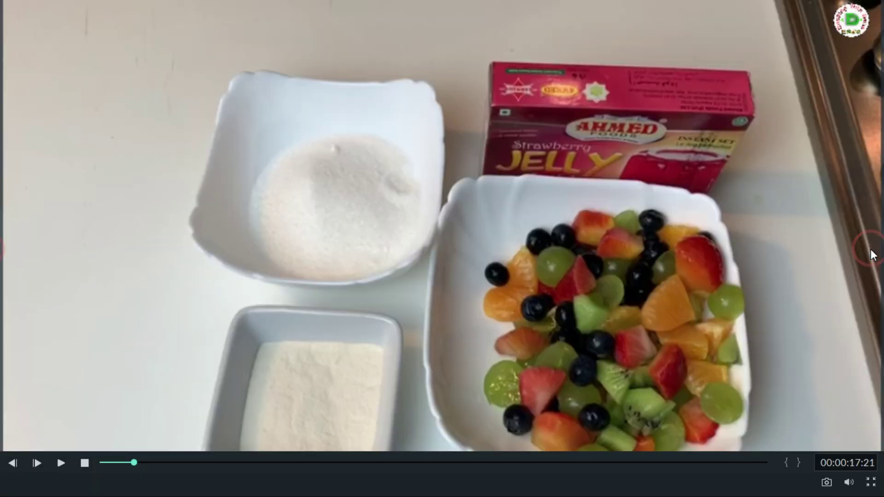
{"action": "left_click", "coordinate": [870, 481]}
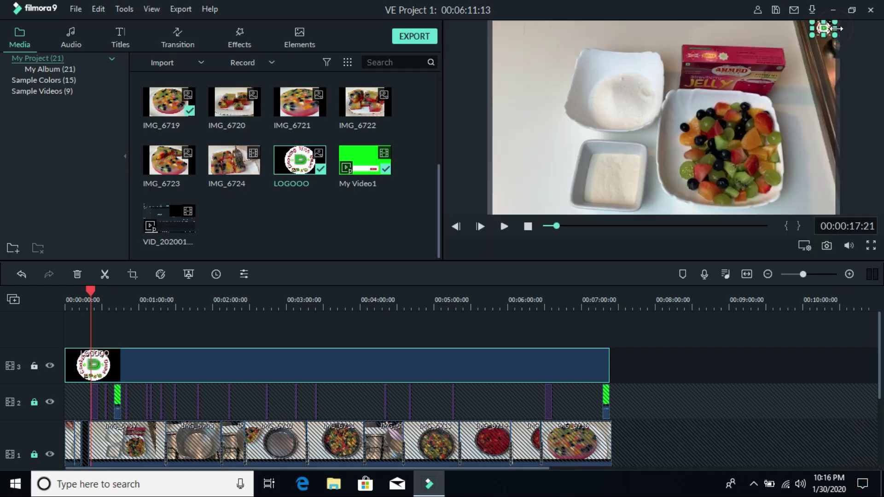
{"action": "left_click_drag", "start_coordinate": [811, 29], "coordinate": [812, 29]}
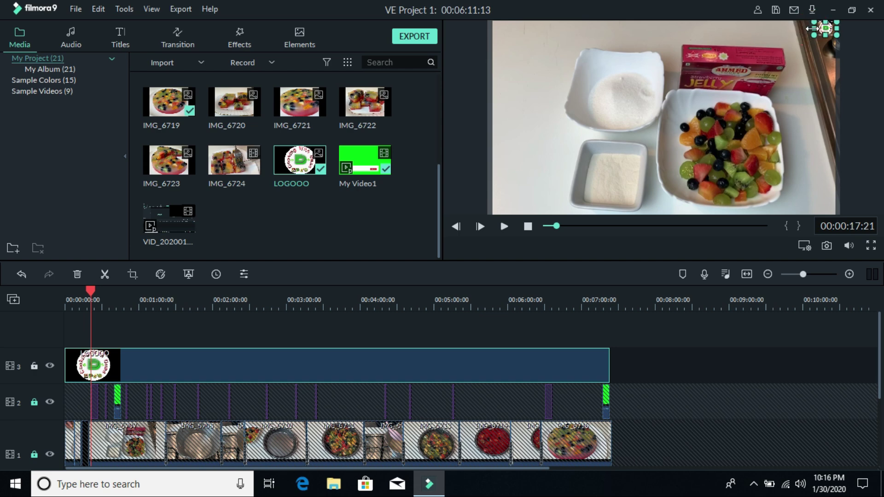
Step: Check the corner logo in a full-screen preview, deselect the overlay and play the sequence
{"action": "left_click", "coordinate": [871, 246]}
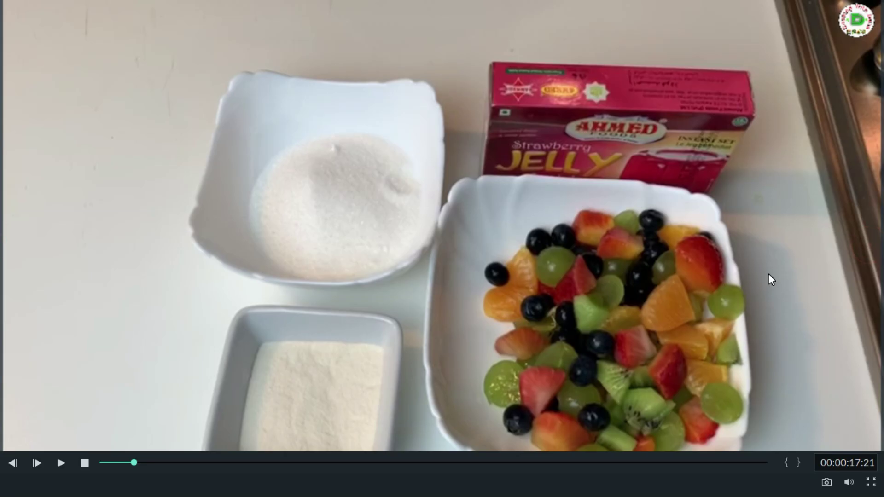
{"action": "left_click", "coordinate": [869, 482]}
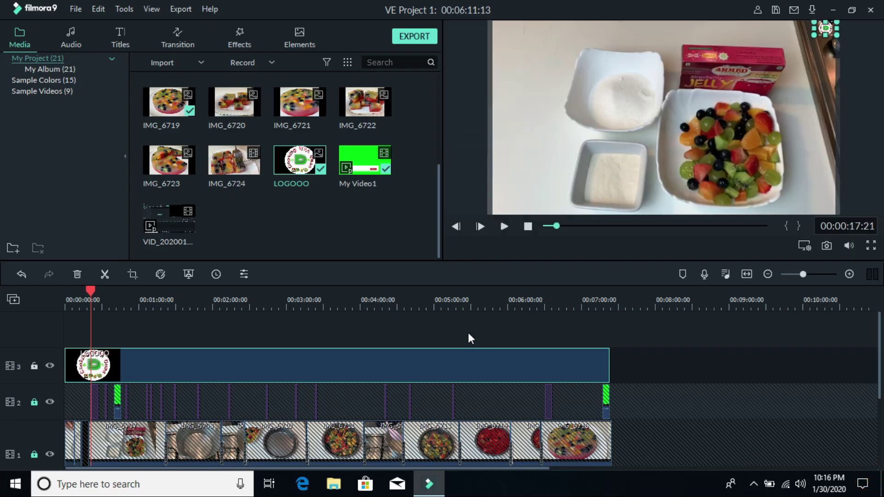
{"action": "left_click", "coordinate": [556, 155]}
{"action": "left_click", "coordinate": [505, 226]}
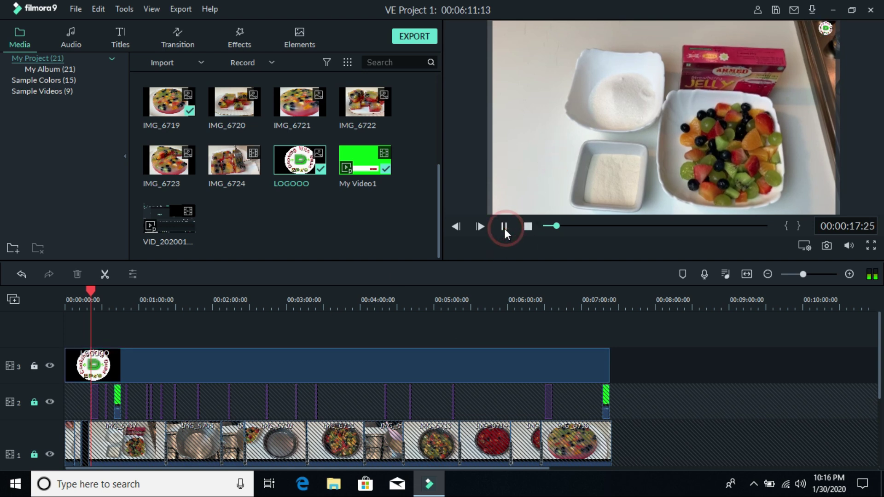
Step: Unlock video tracks 1 and 2 and both audio tracks
{"action": "left_click", "coordinate": [33, 402]}
{"action": "left_click", "coordinate": [35, 450]}
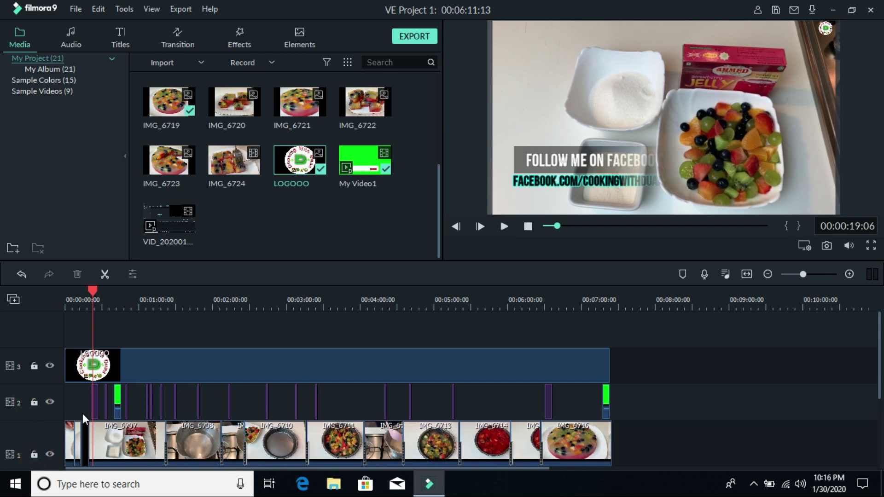
{"action": "scroll", "coordinate": [91, 342], "scroll_direction": "down", "scroll_amount": 3}
{"action": "left_click", "coordinate": [34, 392]}
{"action": "left_click", "coordinate": [34, 429]}
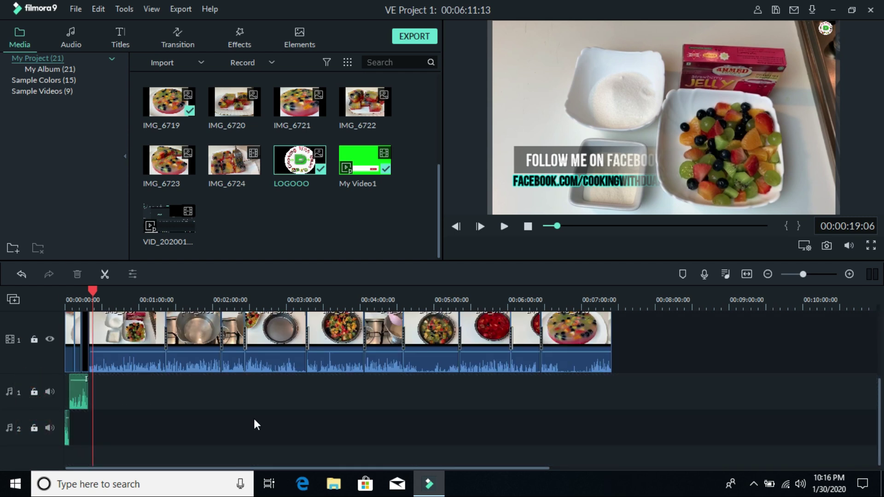
{"action": "scroll", "coordinate": [253, 419], "scroll_direction": "up", "scroll_amount": 2}
{"action": "scroll", "coordinate": [253, 378], "scroll_direction": "down", "scroll_amount": 1}
{"action": "left_click", "coordinate": [272, 210]}
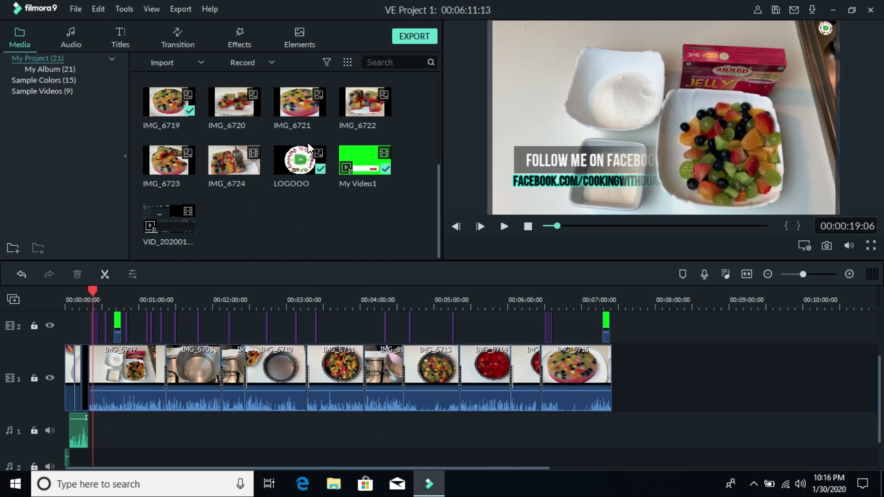
Step: Play back the sequence from the current playhead position and look over all the timeline tracks
{"action": "left_click", "coordinate": [501, 225]}
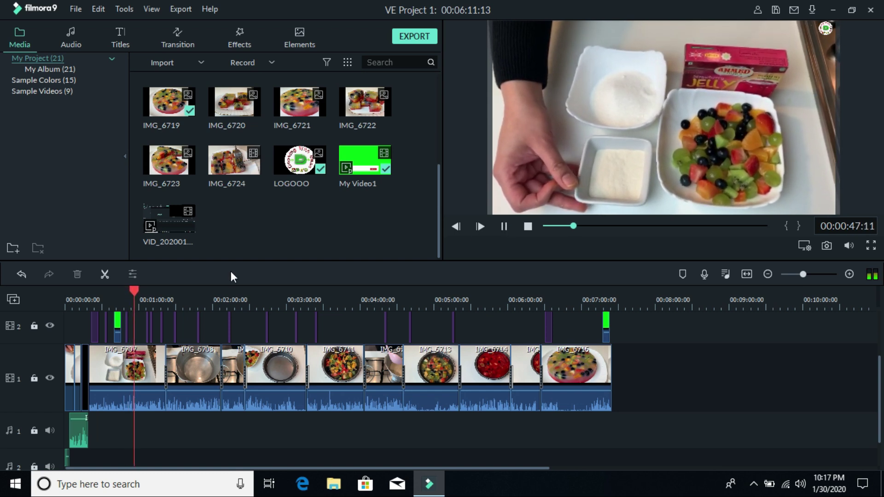
{"action": "scroll", "coordinate": [300, 274], "scroll_direction": "up", "scroll_amount": 3}
{"action": "left_click", "coordinate": [507, 226]}
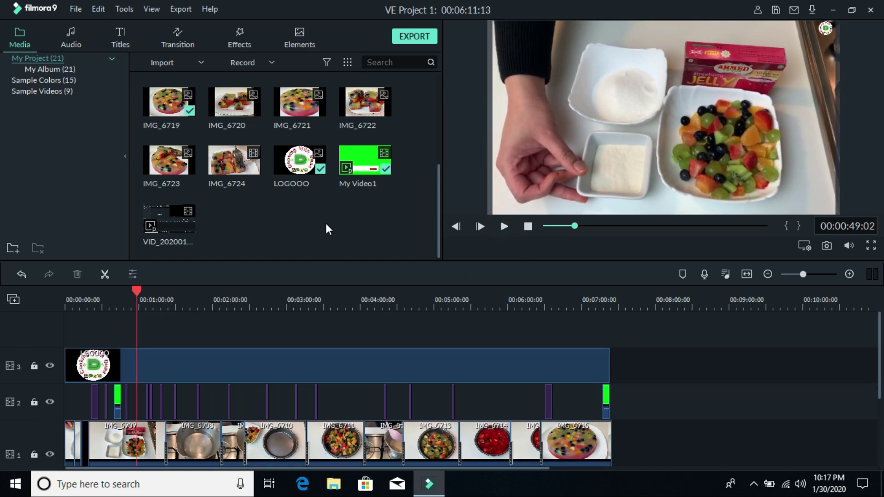
{"action": "scroll", "coordinate": [325, 223], "scroll_direction": "down", "scroll_amount": 1}
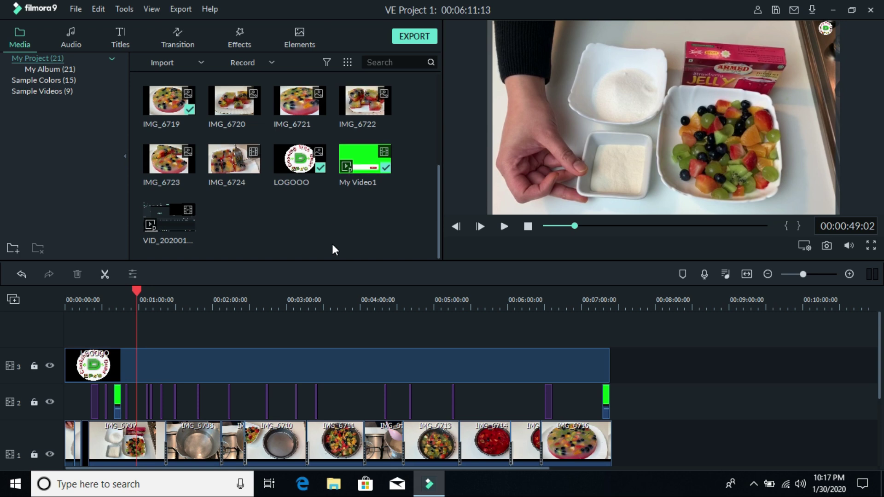
{"action": "scroll", "coordinate": [305, 383], "scroll_direction": "down", "scroll_amount": 3}
{"action": "scroll", "coordinate": [313, 390], "scroll_direction": "up", "scroll_amount": 3}
{"action": "scroll", "coordinate": [313, 389], "scroll_direction": "down", "scroll_amount": 2}
{"action": "scroll", "coordinate": [313, 390], "scroll_direction": "up", "scroll_amount": 3}
{"action": "scroll", "coordinate": [313, 390], "scroll_direction": "up", "scroll_amount": 1}
Step: Replay the sequence from around the start of IMG_6707 until the Mixed Fruits title
{"action": "left_click_drag", "start_coordinate": [137, 292], "coordinate": [87, 293]}
{"action": "left_click", "coordinate": [505, 226]}
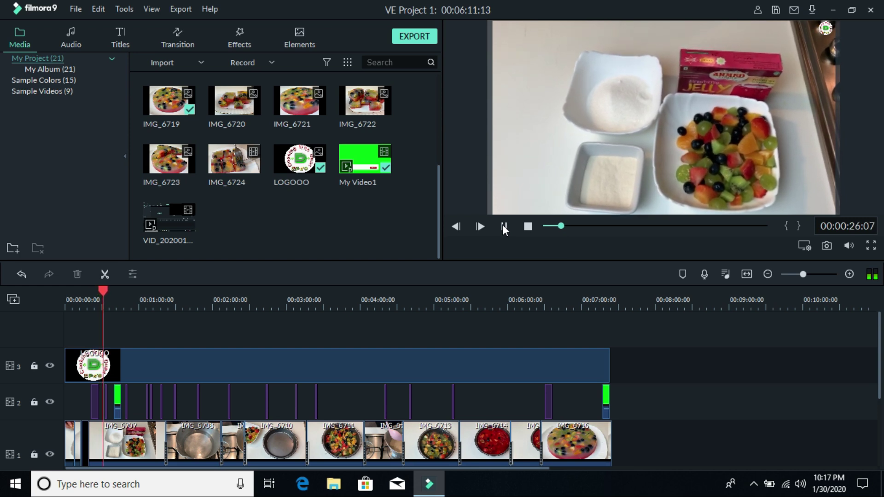
{"action": "left_click", "coordinate": [504, 227]}
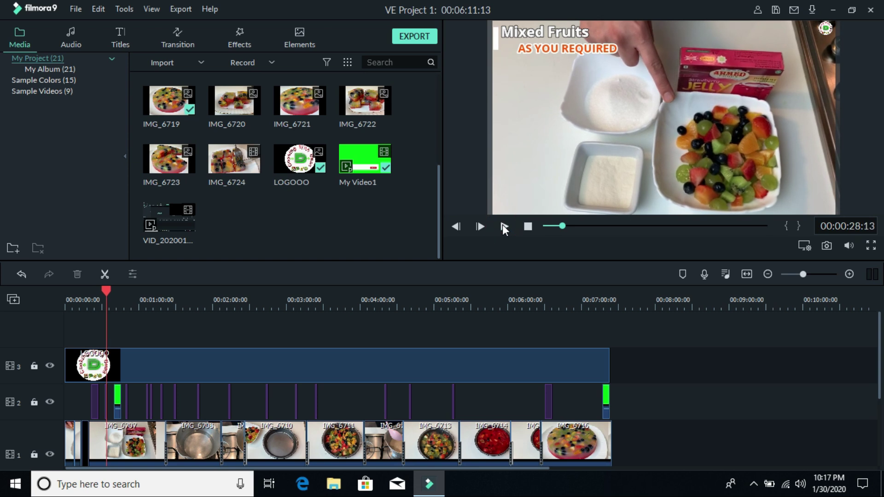
Step: Set the local MP4 export to 1920x1080 resolution with a 10000 kbps video bit rate, and start the export
{"action": "left_click", "coordinate": [413, 36]}
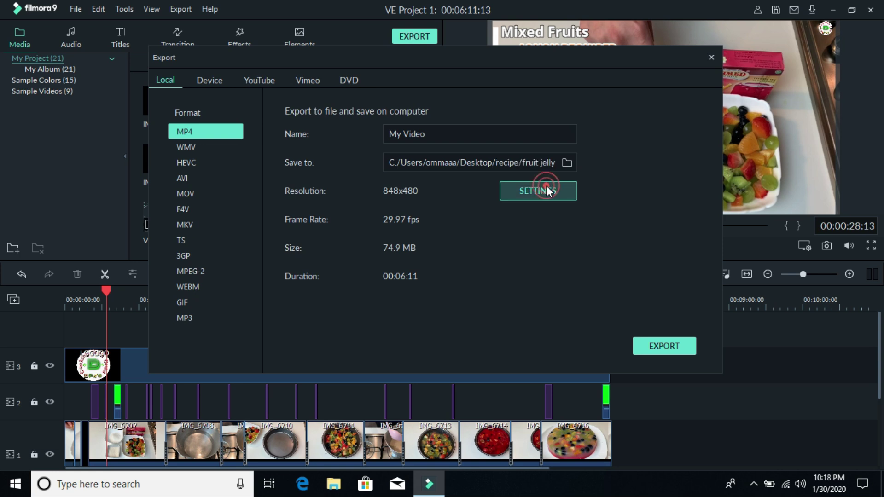
{"action": "left_click", "coordinate": [546, 186]}
{"action": "left_click", "coordinate": [484, 135]}
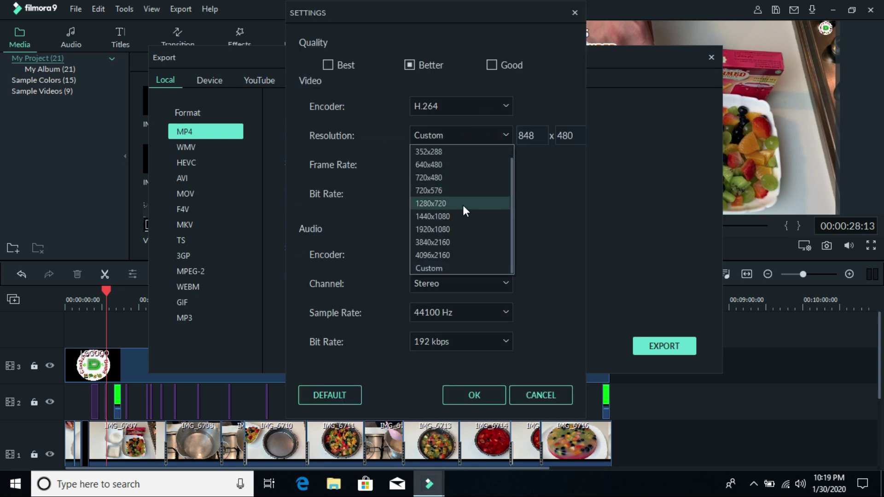
{"action": "left_click", "coordinate": [459, 224]}
{"action": "left_click", "coordinate": [470, 200]}
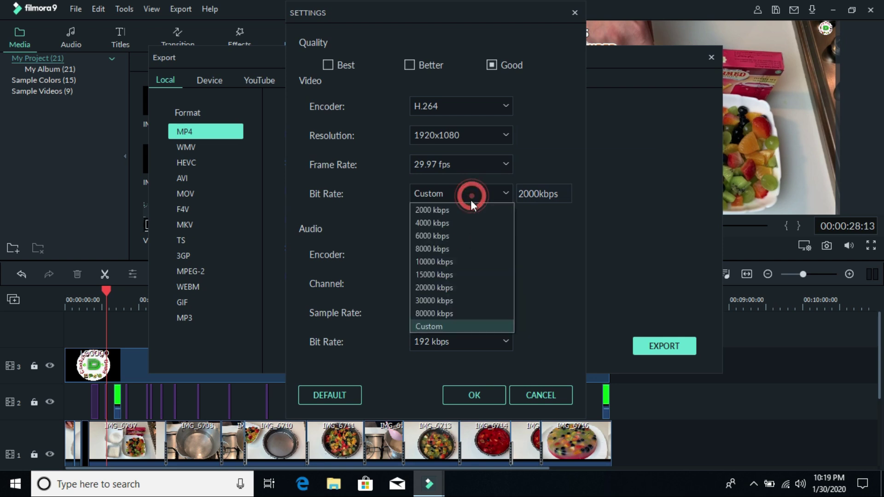
{"action": "left_click", "coordinate": [460, 260]}
{"action": "left_click", "coordinate": [468, 389]}
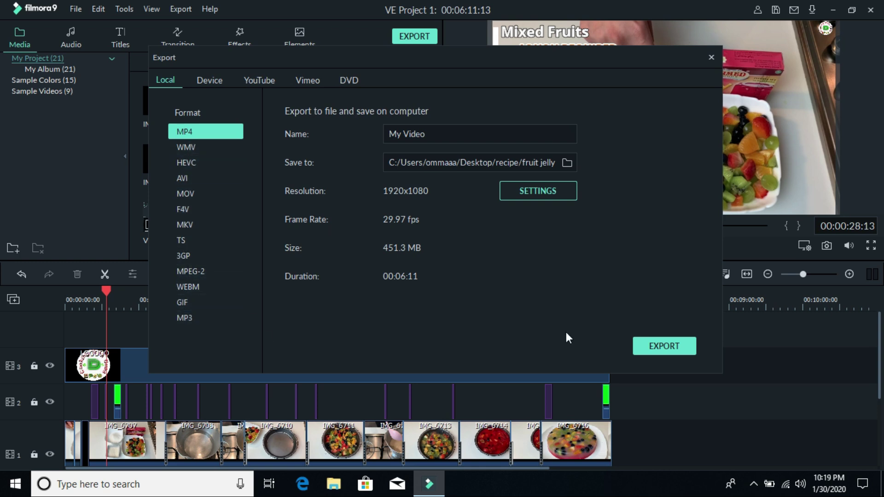
{"action": "left_click", "coordinate": [654, 345]}
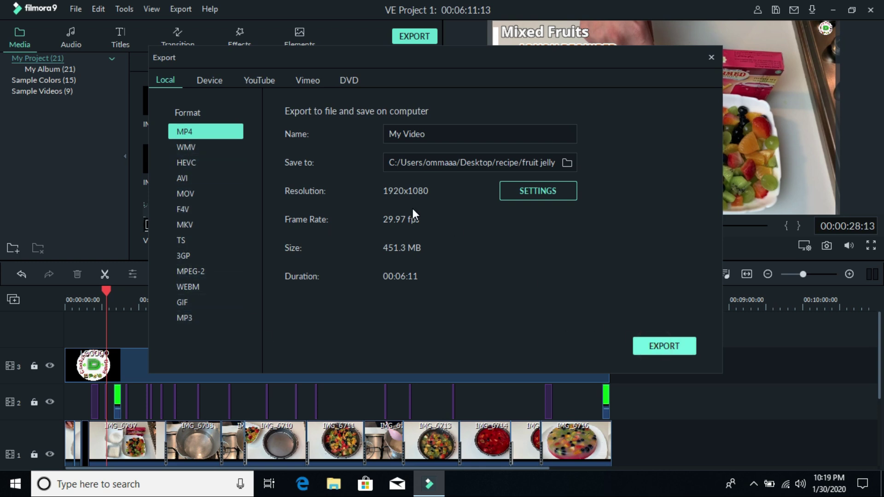